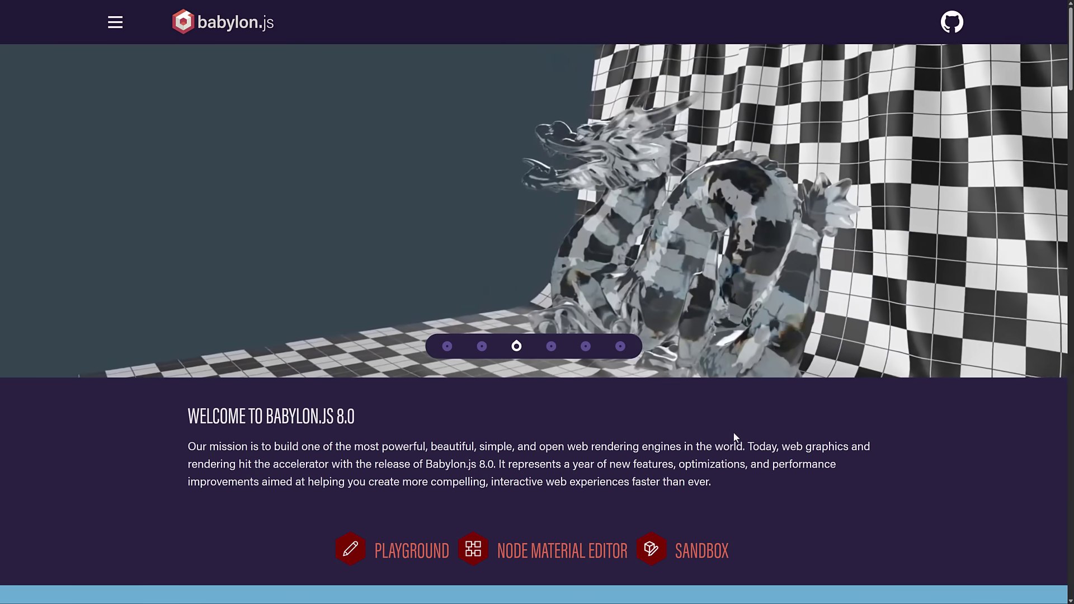
- Examine the Babylon.js 8.0 feature sections on the homepage, from the welcome text down to the notable experiences
scroll(733, 436, "down", 6)
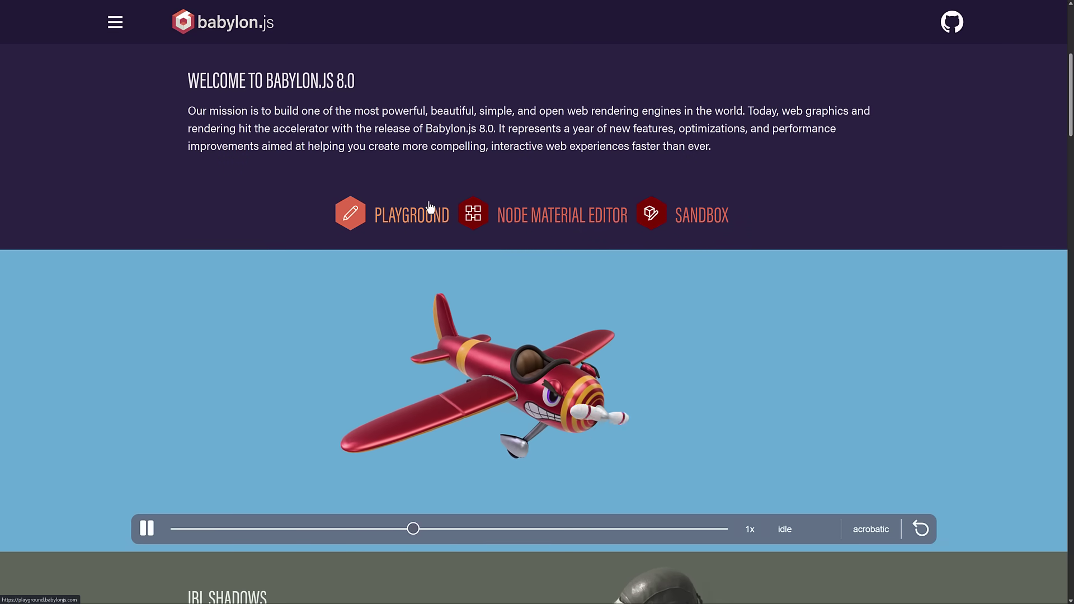
scroll(959, 228, "down", 2)
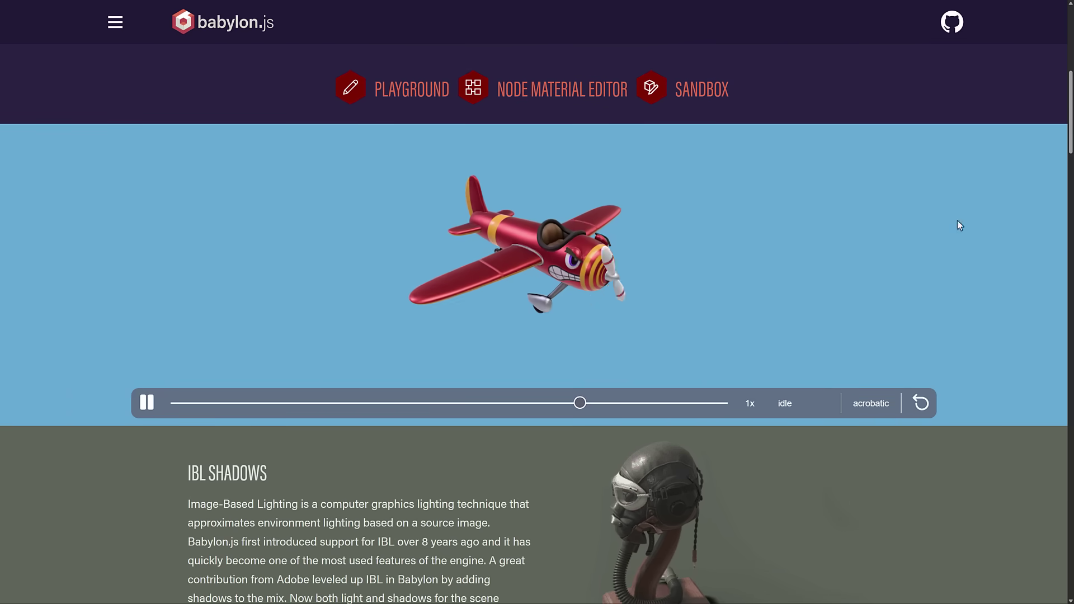
scroll(999, 390, "down", 6)
scroll(541, 425, "down", 1)
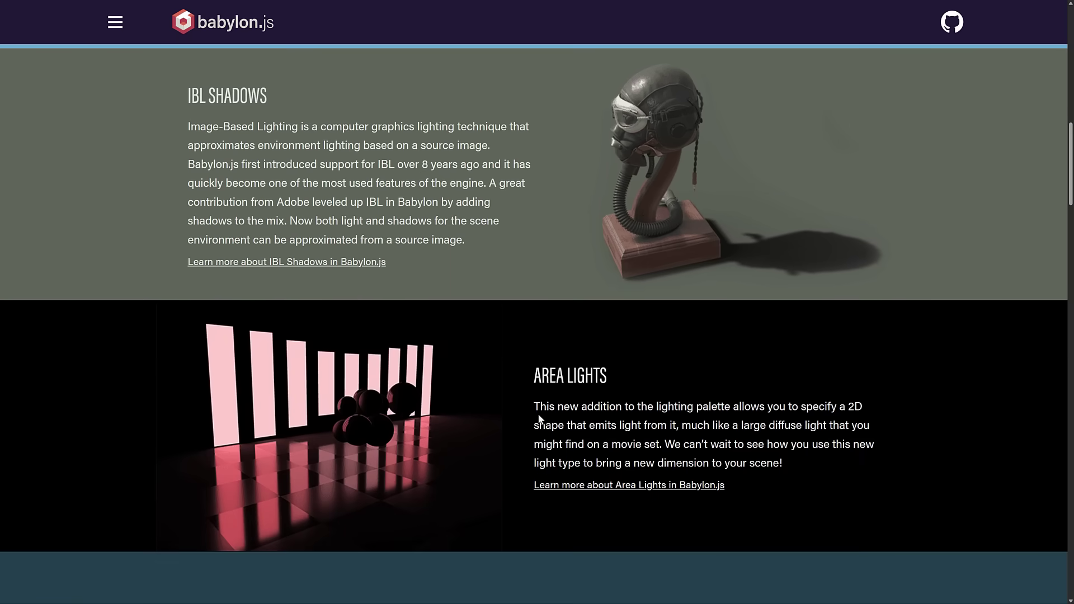
scroll(540, 418, "down", 7)
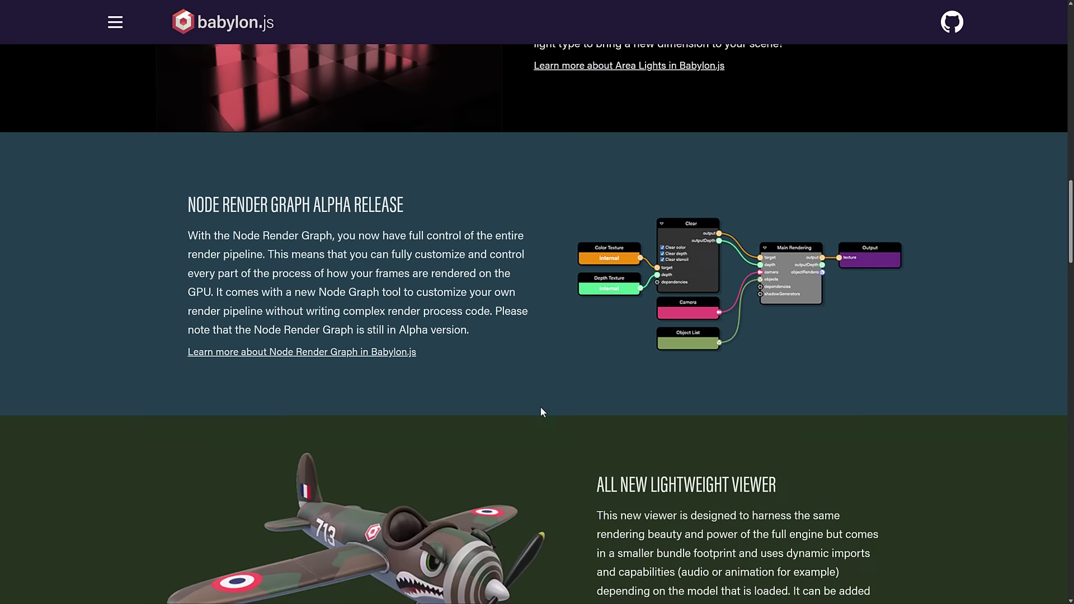
scroll(540, 400, "down", 7)
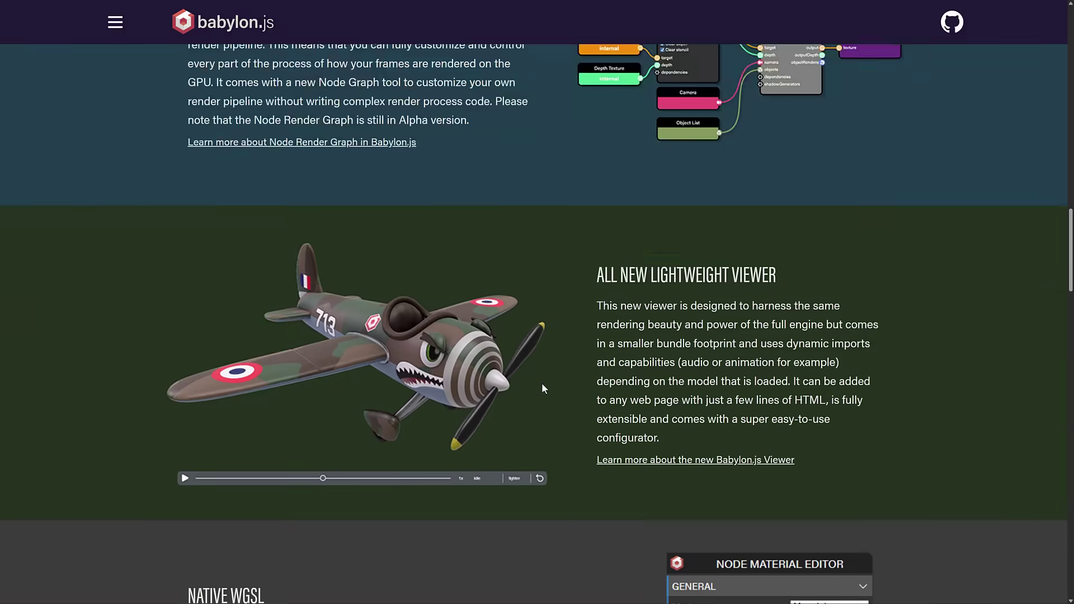
scroll(541, 388, "down", 2)
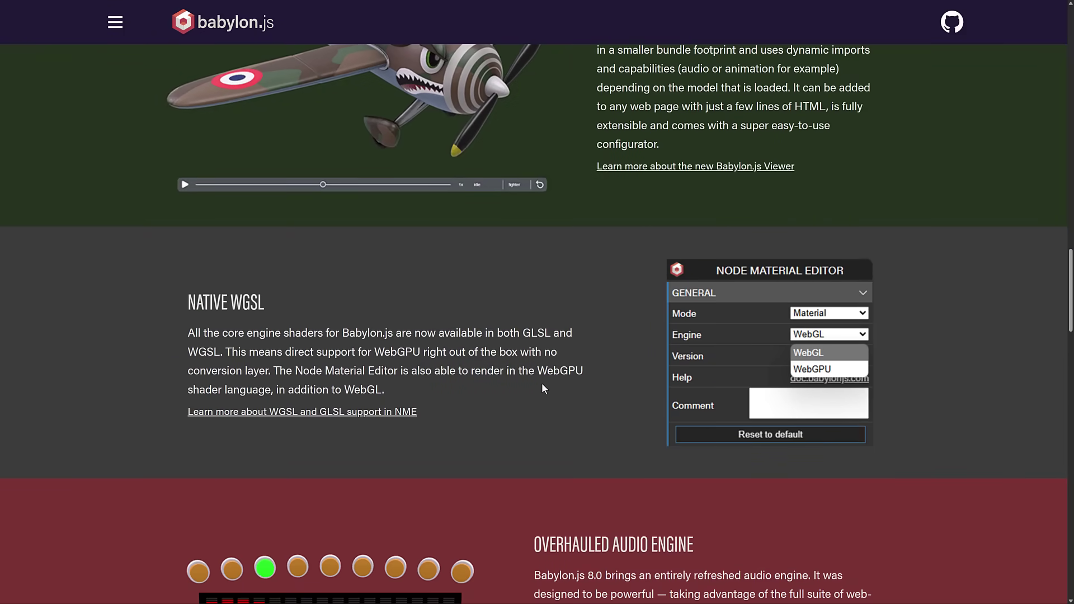
scroll(541, 384, "down", 8)
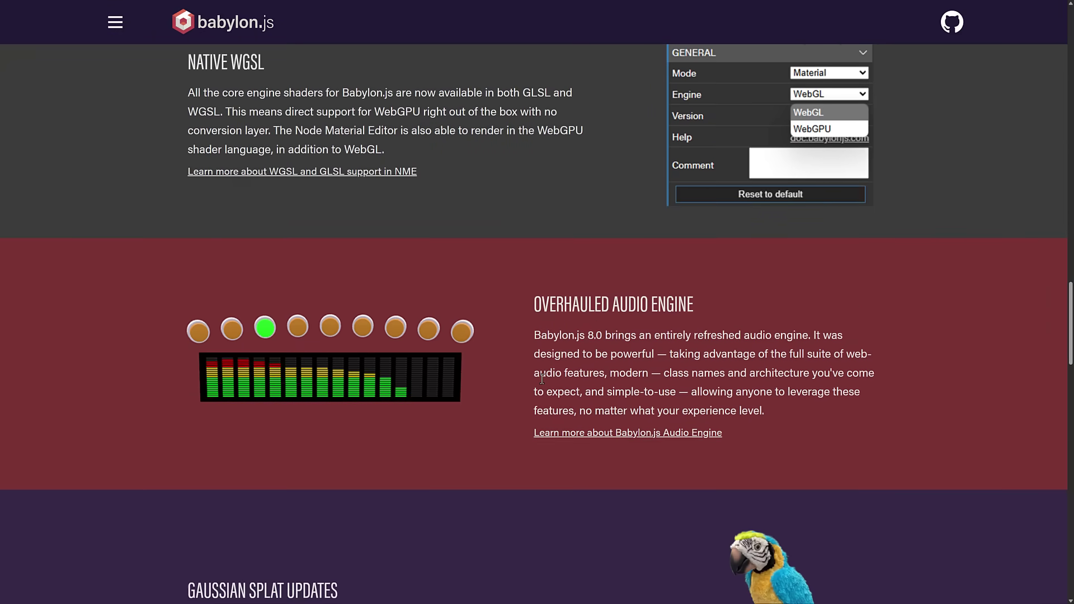
scroll(515, 271, "down", 1)
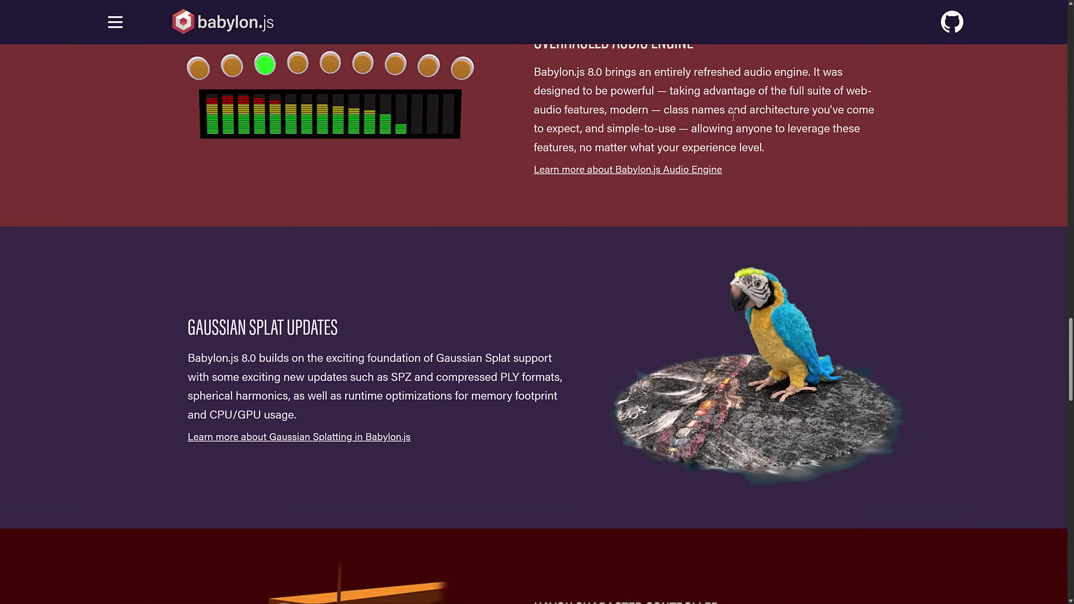
scroll(598, 313, "up", 2)
scroll(585, 319, "down", 1)
scroll(583, 319, "down", 2)
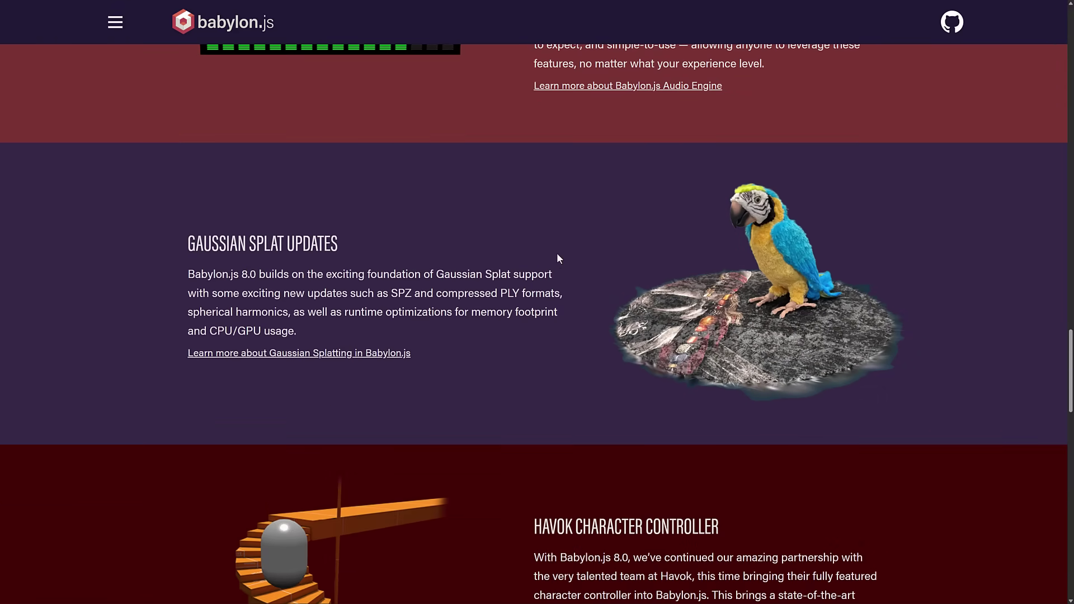
scroll(562, 257, "down", 6)
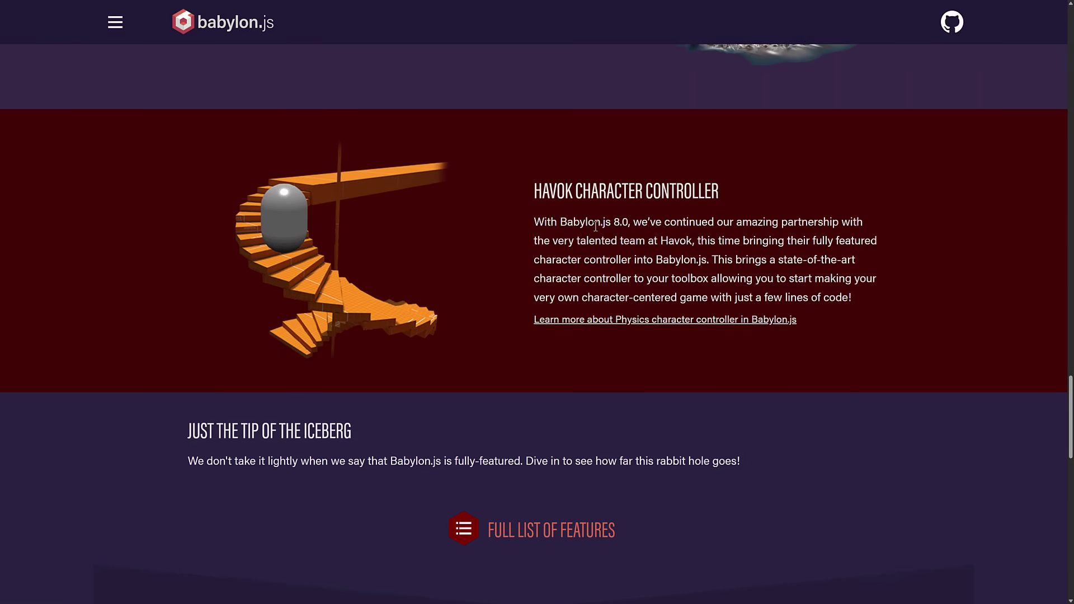
scroll(582, 218, "down", 8)
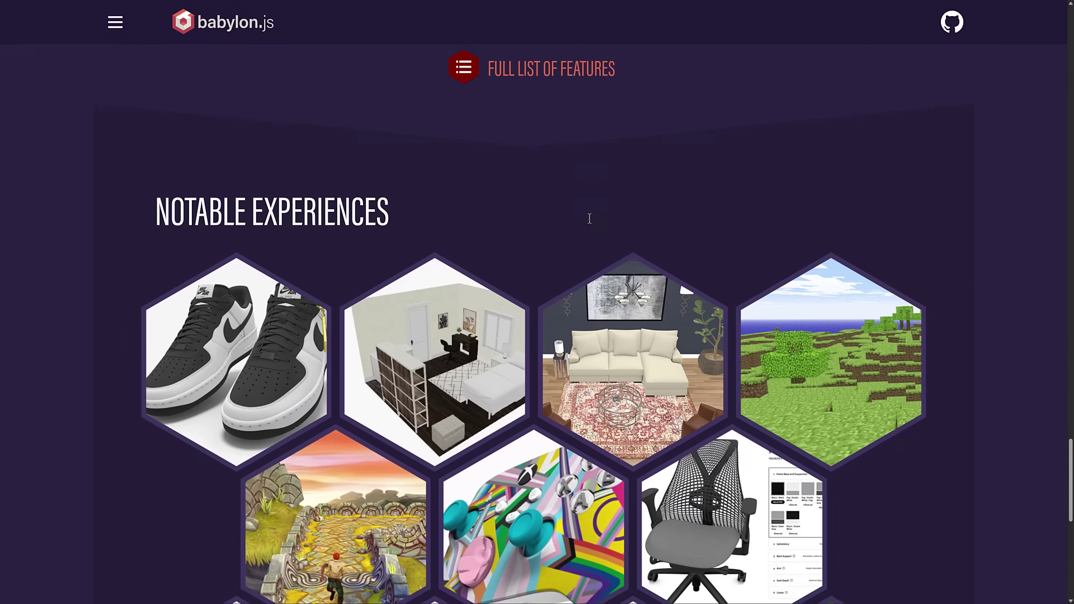
scroll(568, 219, "up", 20)
scroll(568, 220, "down", 20)
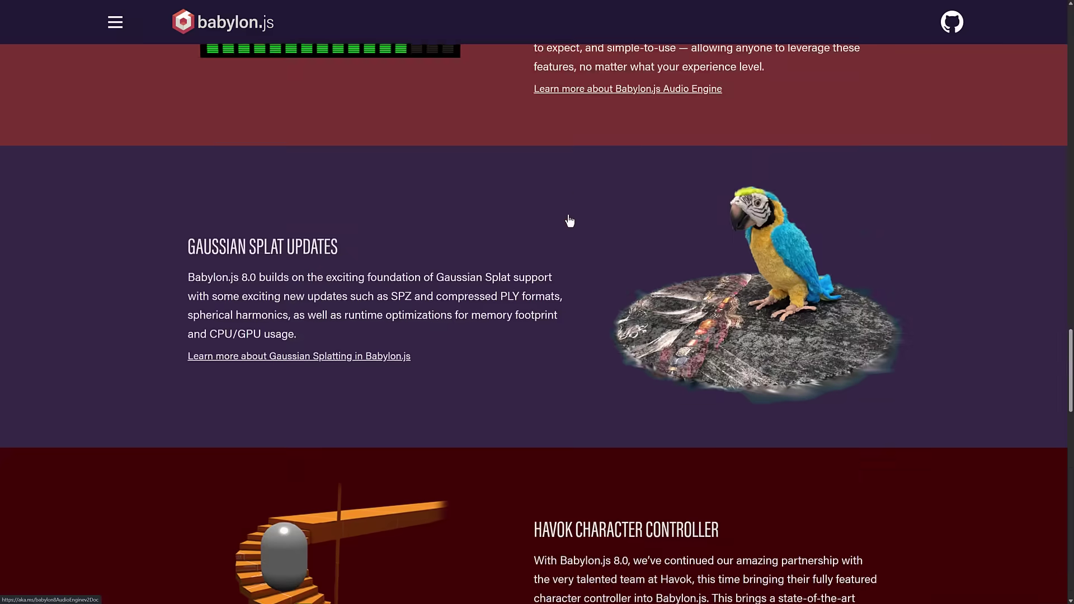
scroll(569, 220, "down", 3)
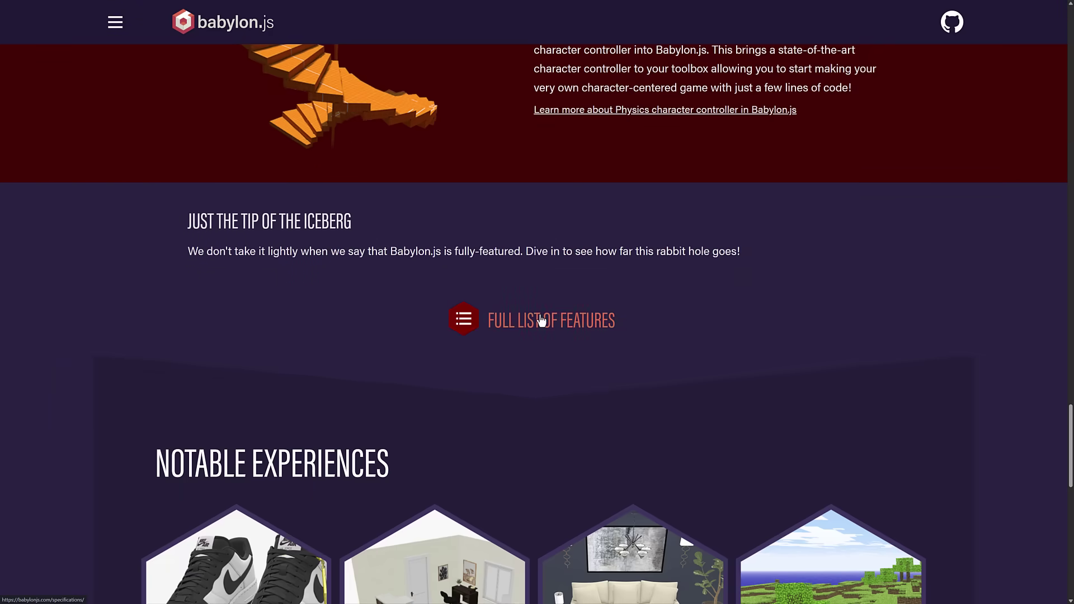
- Open the full list of features and read through the engine specifications, including rendering, optimizations, special FX and cameras
left_click(540, 316)
scroll(663, 353, "down", 5)
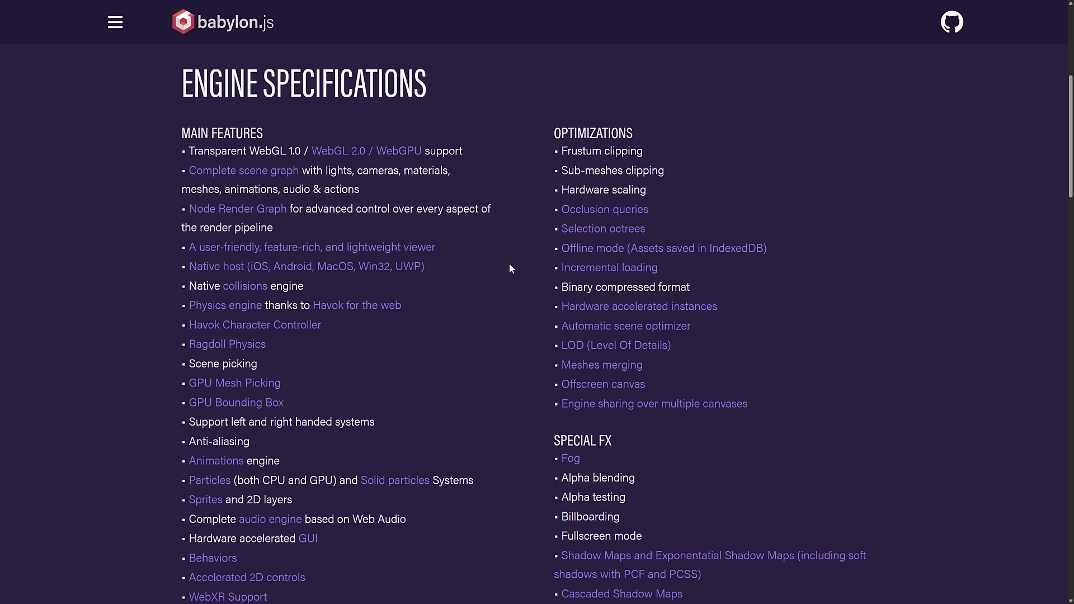
scroll(515, 257, "down", 5)
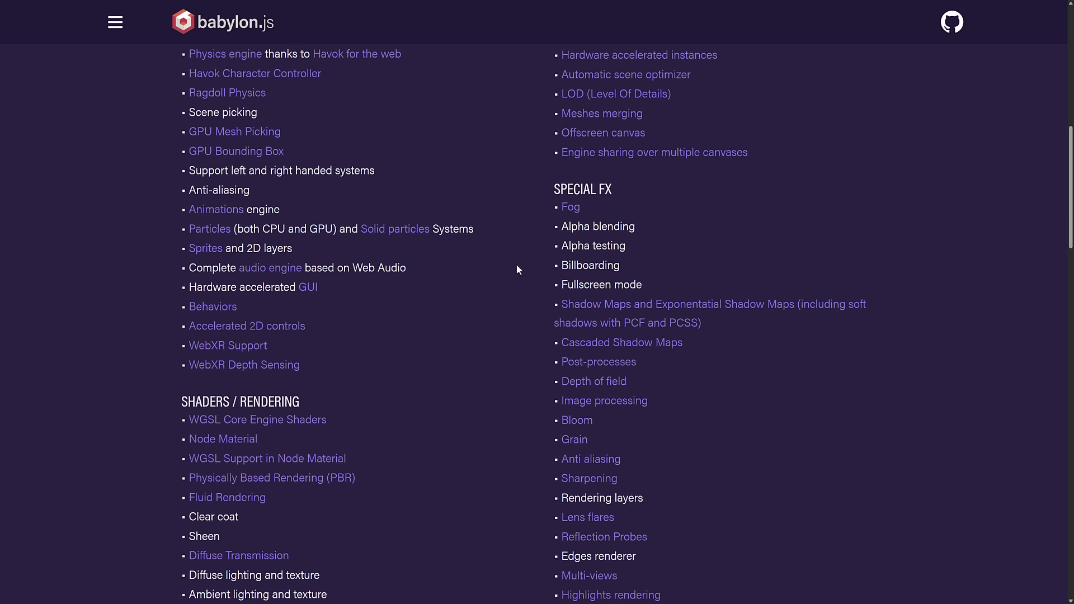
scroll(499, 265, "down", 5)
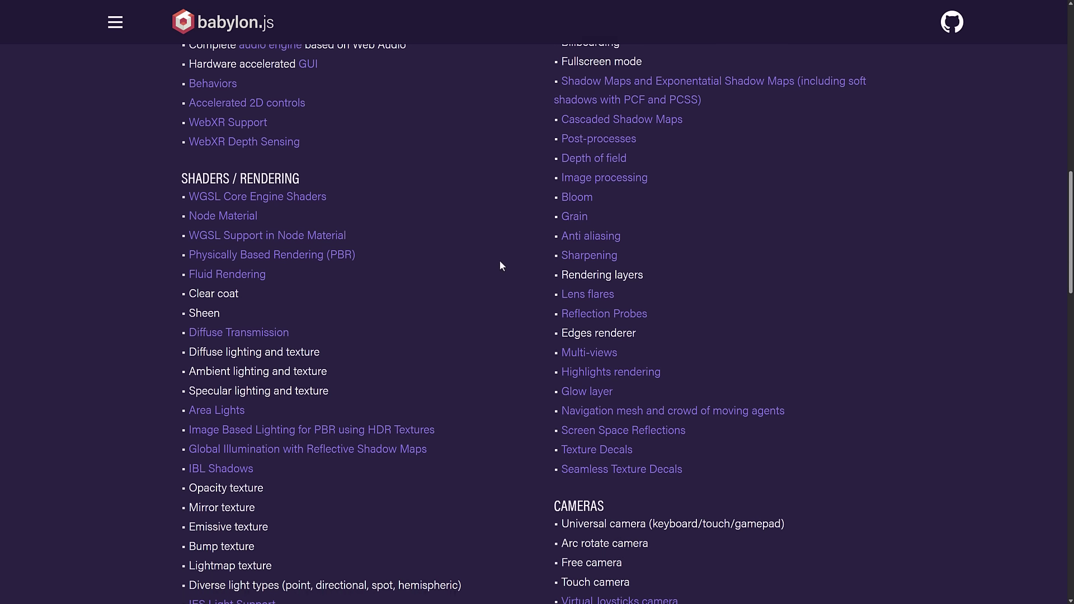
scroll(500, 265, "down", 10)
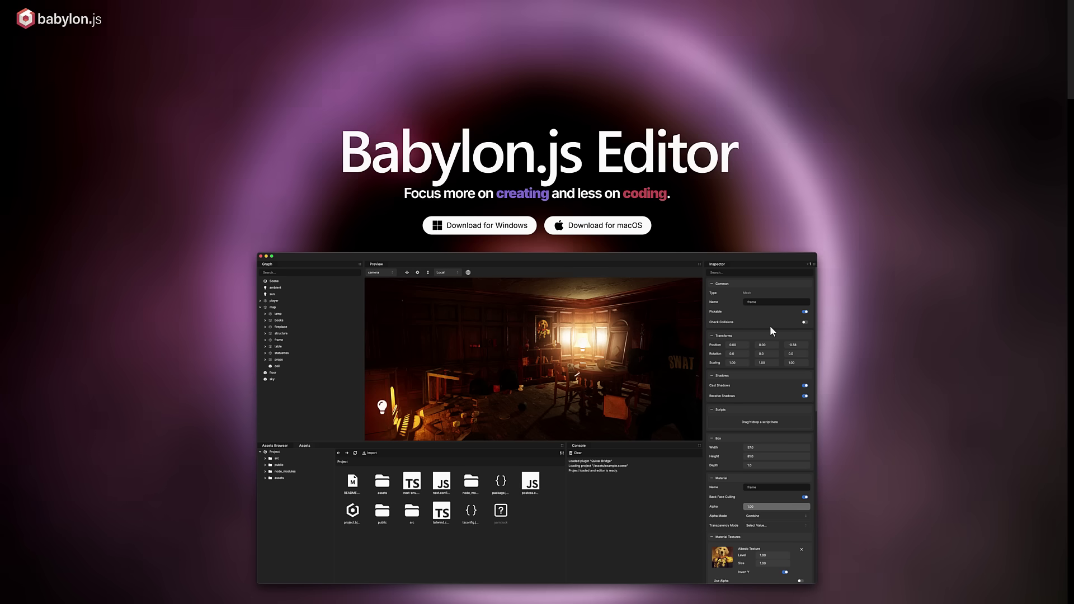
- Examine the Babylon.js Editor website, covering the built-in templates, open-source, cross-platform, integrated tools, Mansion Experiment and documentation sections
scroll(585, 370, "down", 3)
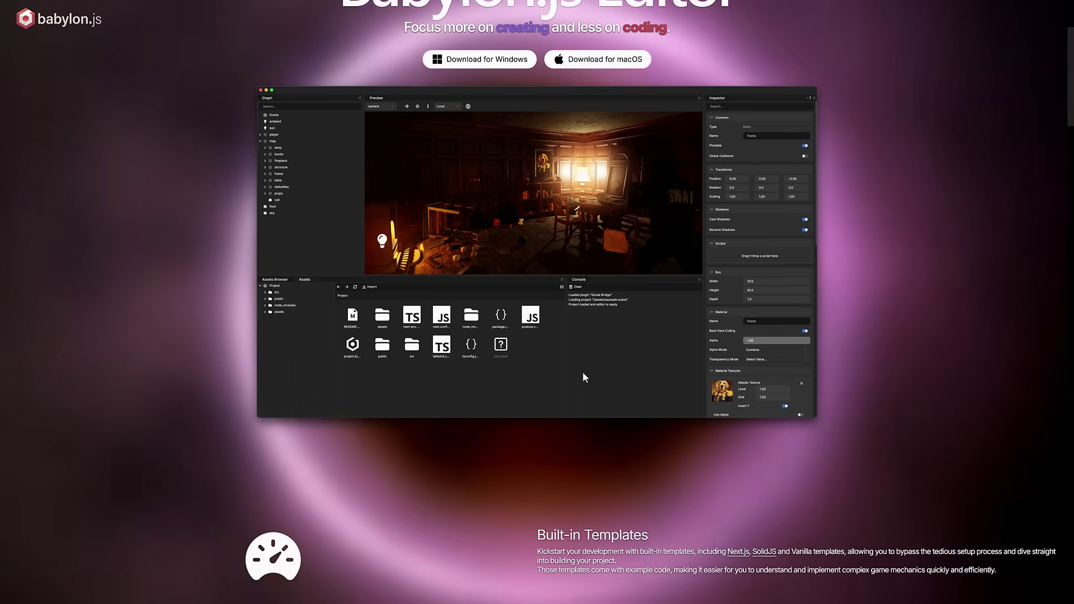
scroll(582, 372, "down", 5)
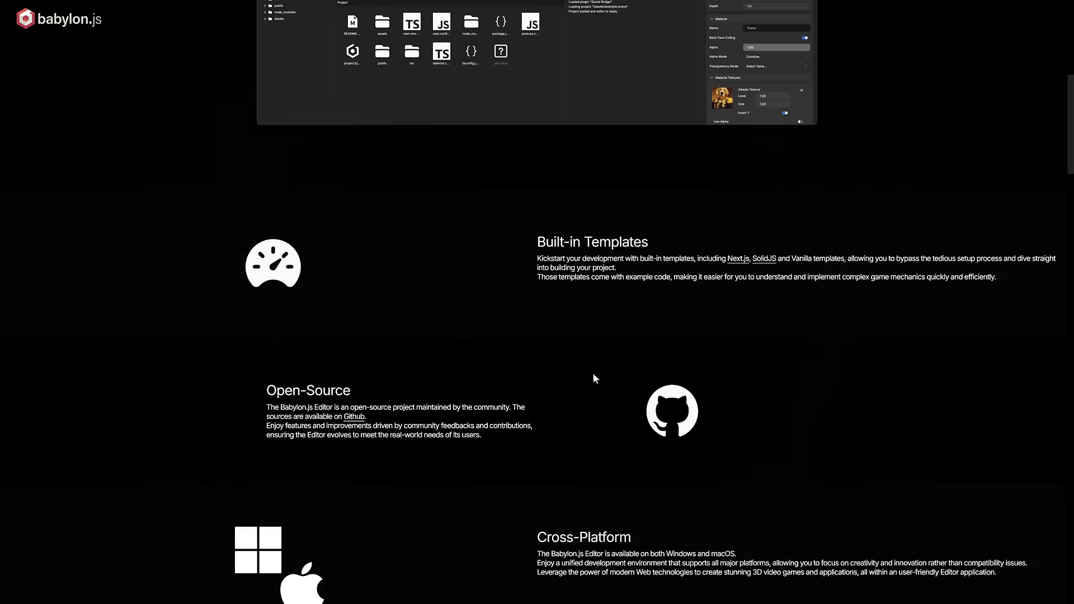
scroll(757, 391, "up", 3, "ctrl")
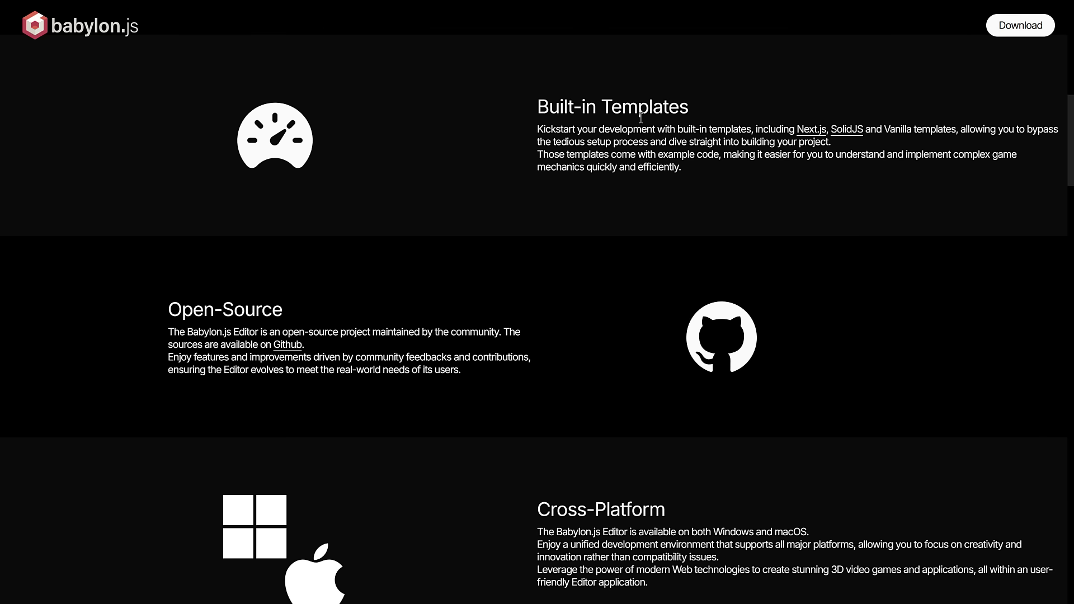
scroll(314, 246, "down", 3)
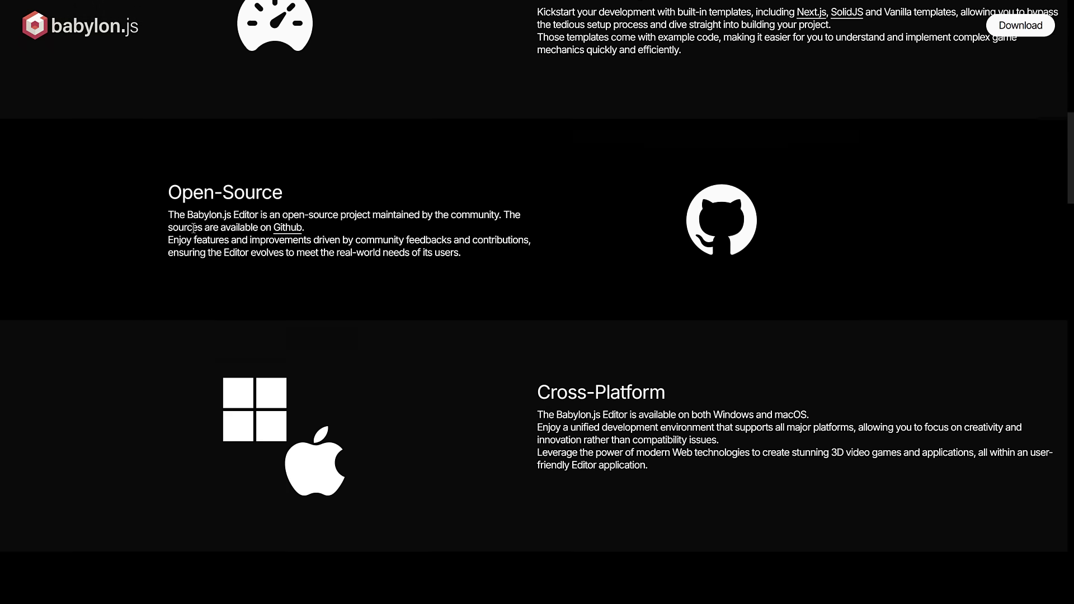
scroll(419, 211, "down", 3)
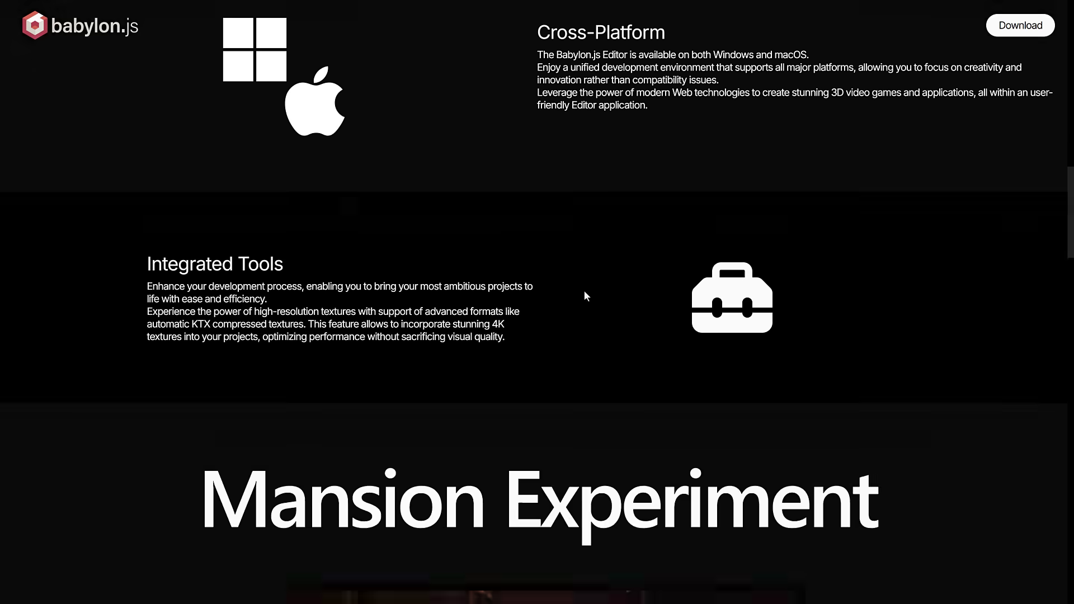
scroll(584, 291, "down", 1)
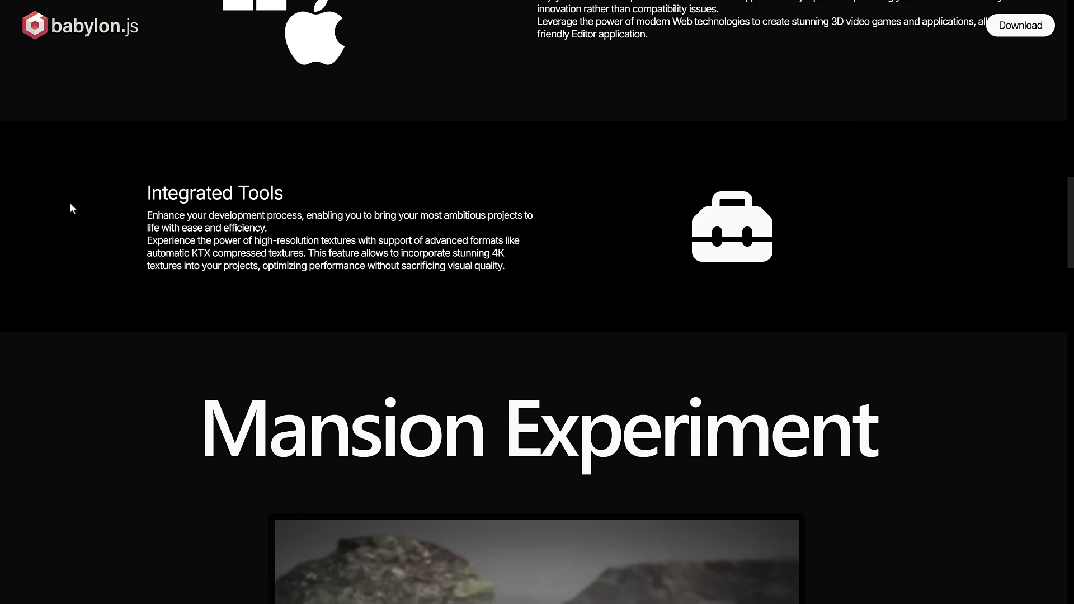
scroll(410, 211, "down", 5)
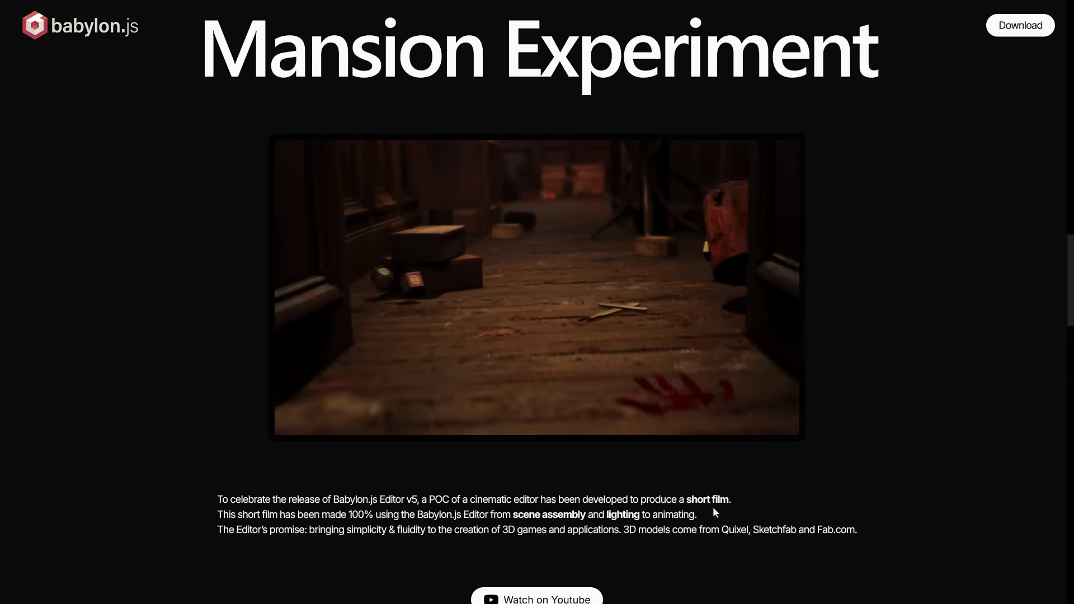
scroll(739, 526, "down", 1)
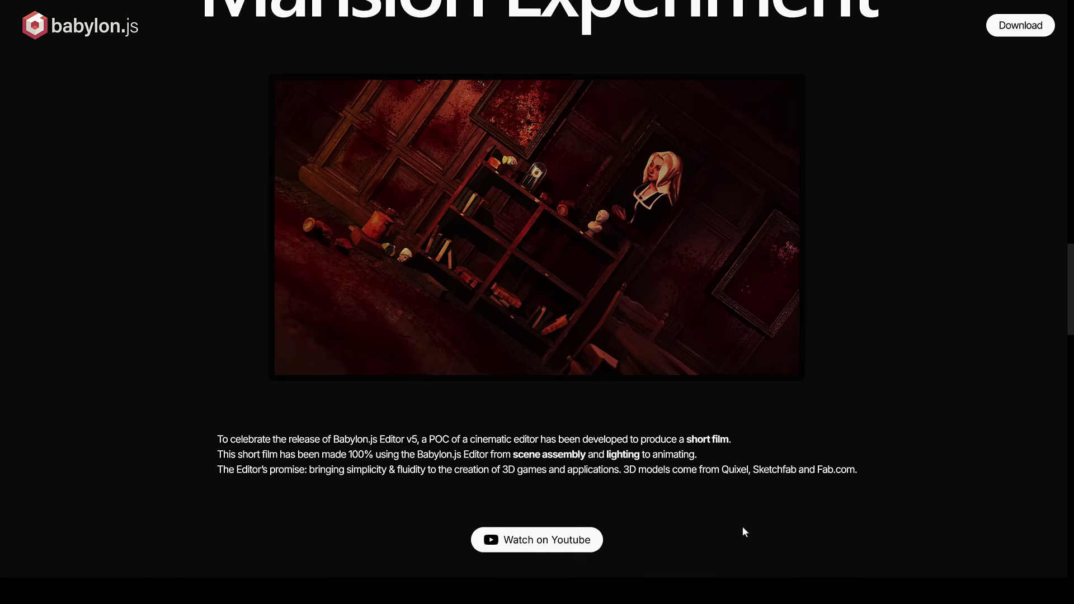
scroll(752, 402, "down", 7)
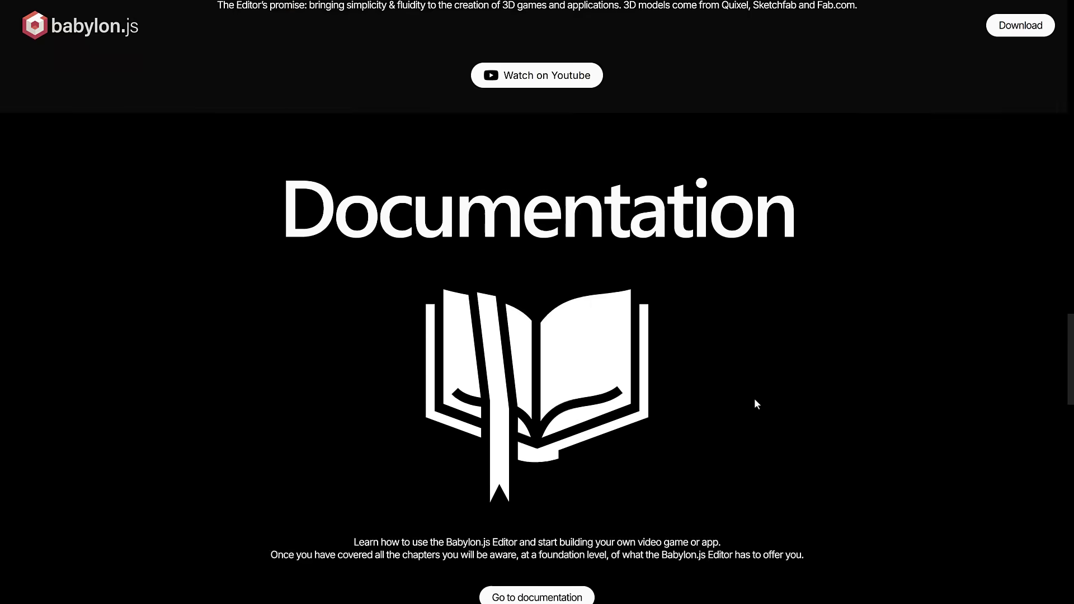
scroll(754, 399, "down", 8)
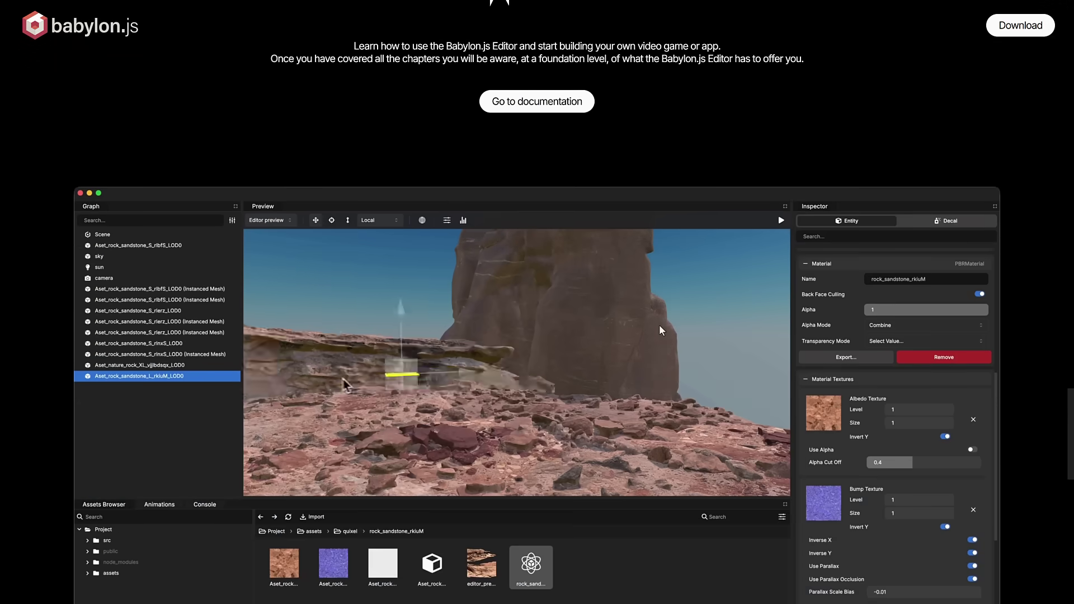
scroll(660, 330, "down", 3)
scroll(668, 339, "up", 1)
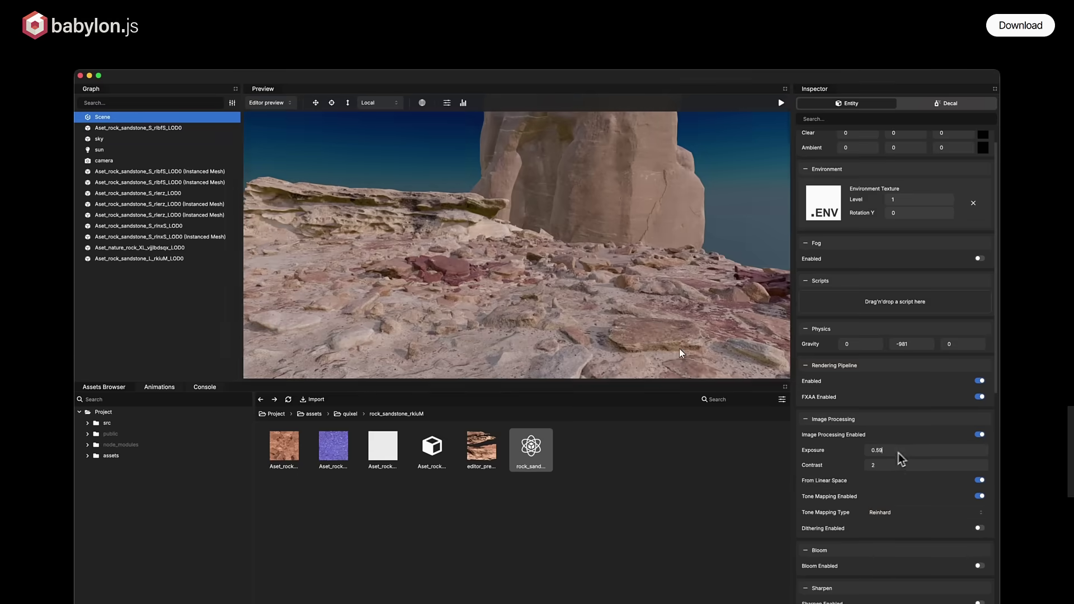
scroll(541, 318, "up", 5)
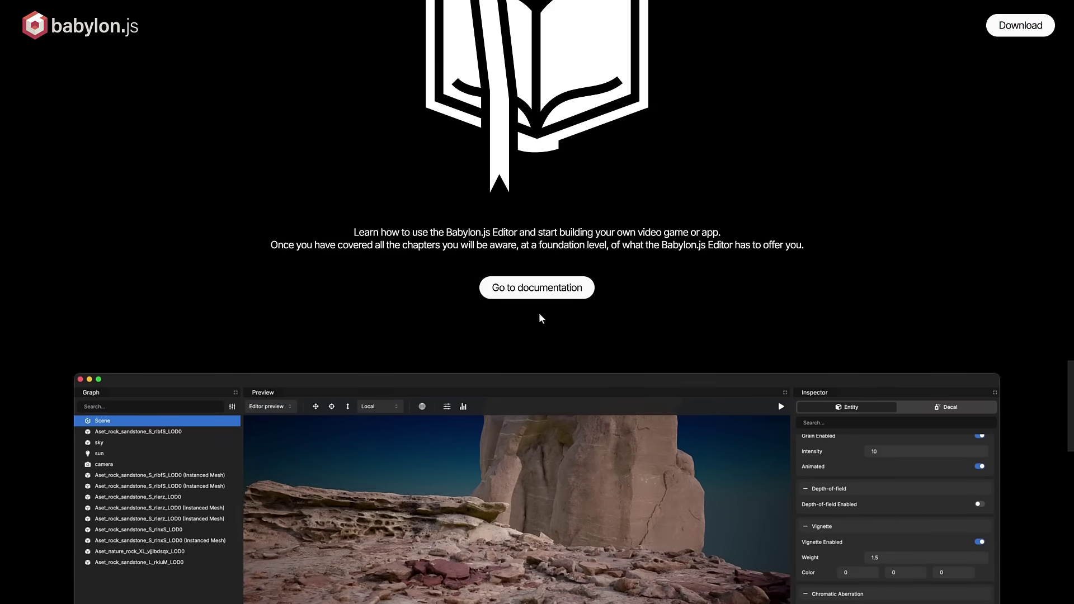
left_click(541, 319)
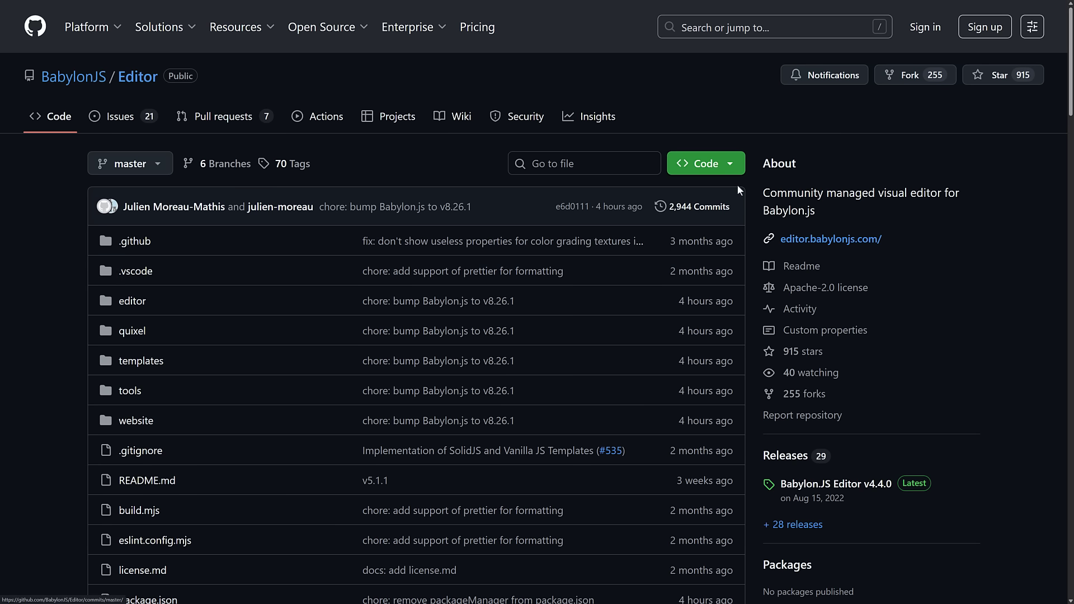
- Review the file list, releases, languages and README introduction of the BabylonJS Editor repository on GitHub
scroll(832, 257, "down", 4)
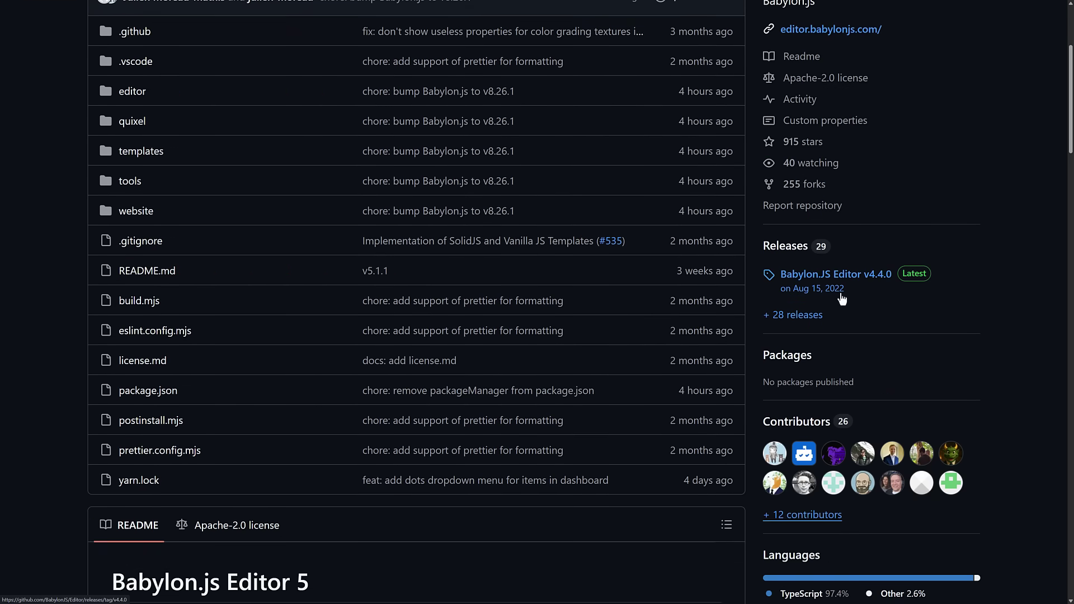
scroll(839, 294, "down", 5)
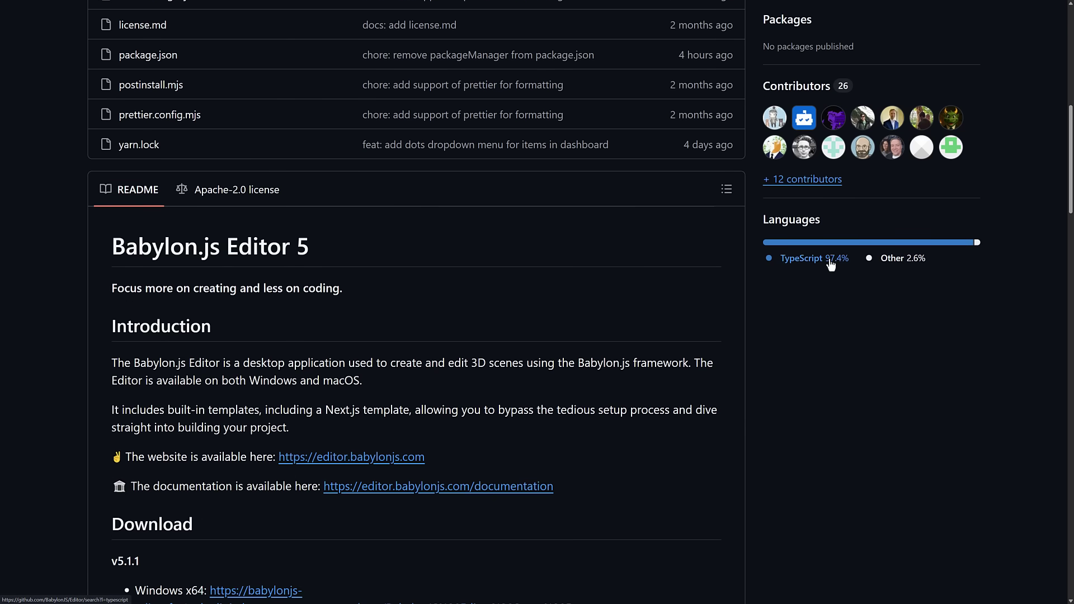
- View the BabylonJS organization's popular repositories, and open its Editor repository from there
scroll(612, 384, "up", 9)
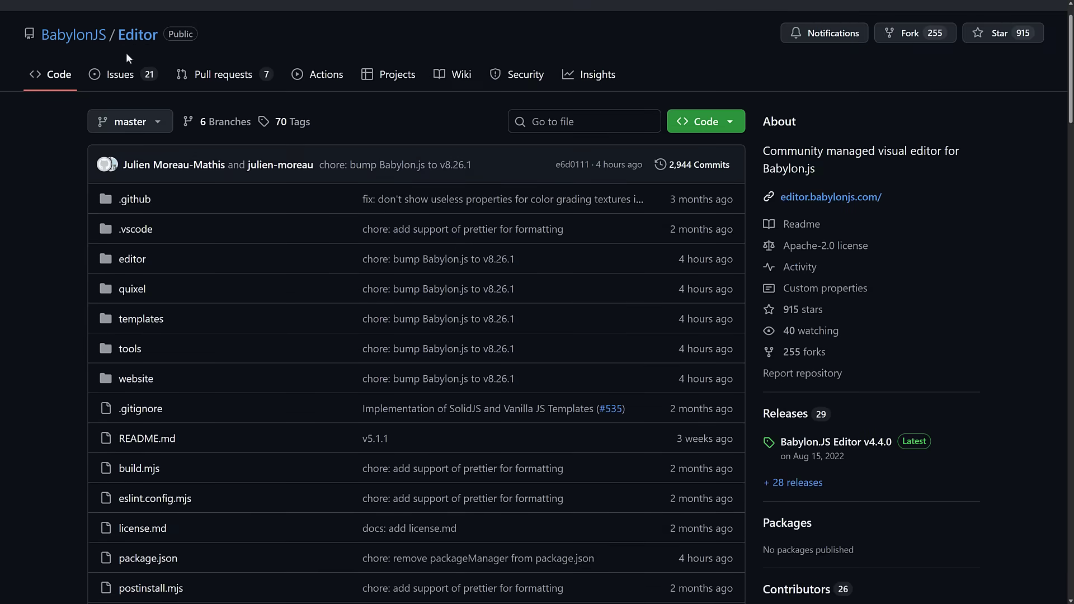
left_click(75, 36)
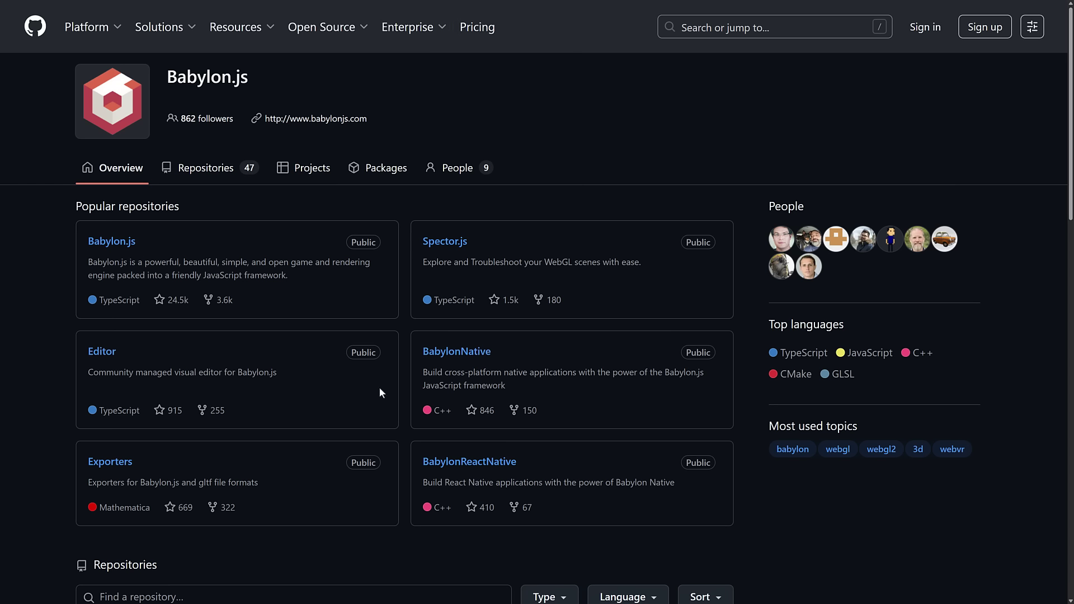
left_click(104, 351)
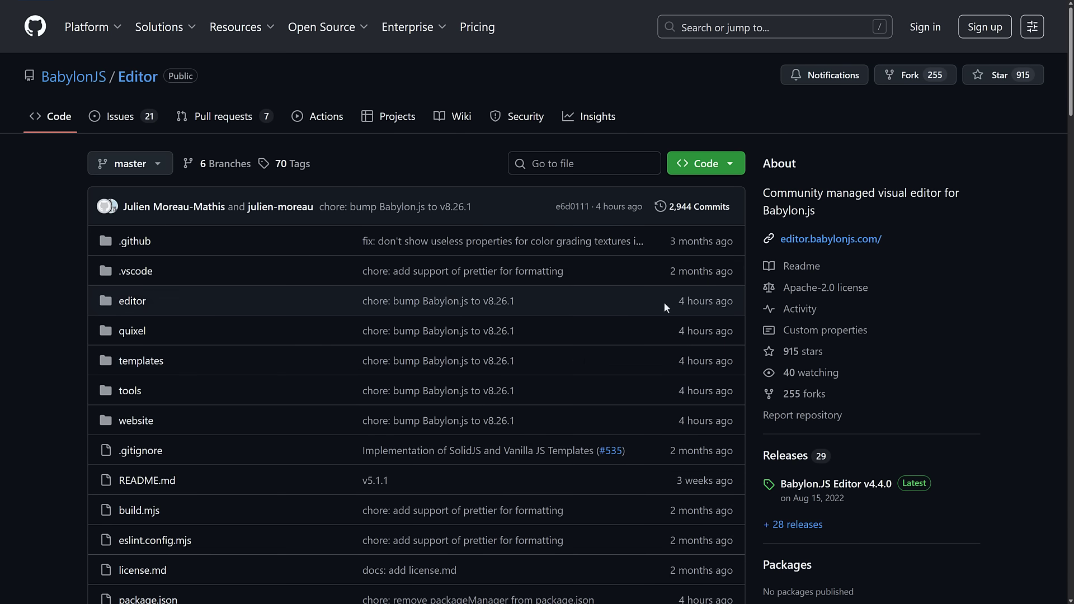
- Switch to the Babylon.js Editor and maximize its Dashboard window
left_click_drag(668, 307, 736, 407)
left_click(734, 406)
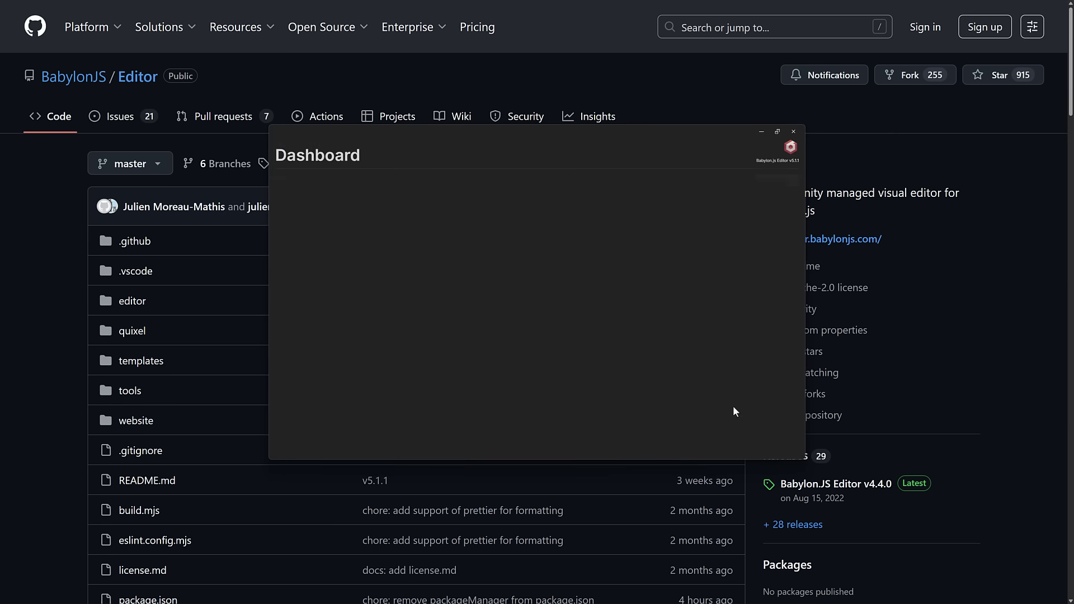
double_click(667, 129)
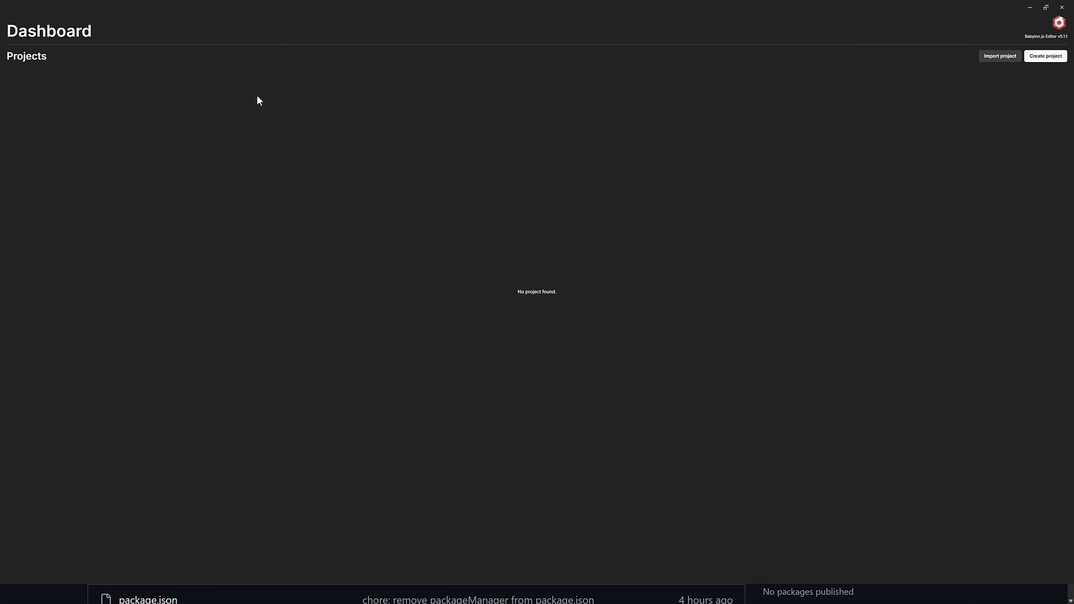
- Start a new project, look over the package manager choices, and select the nextjs template
left_click(1049, 58)
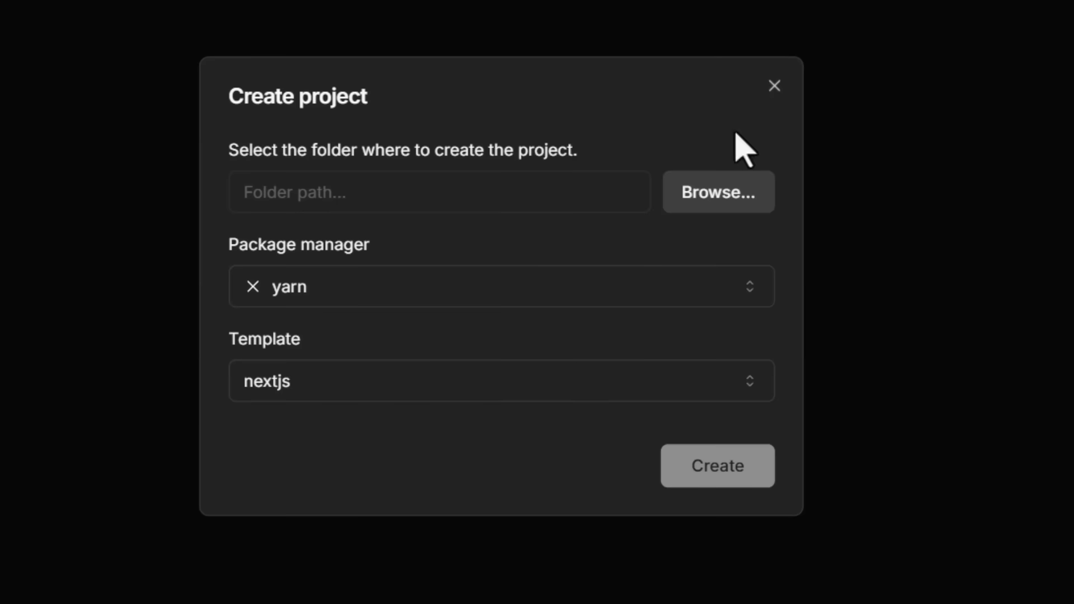
left_click(763, 291)
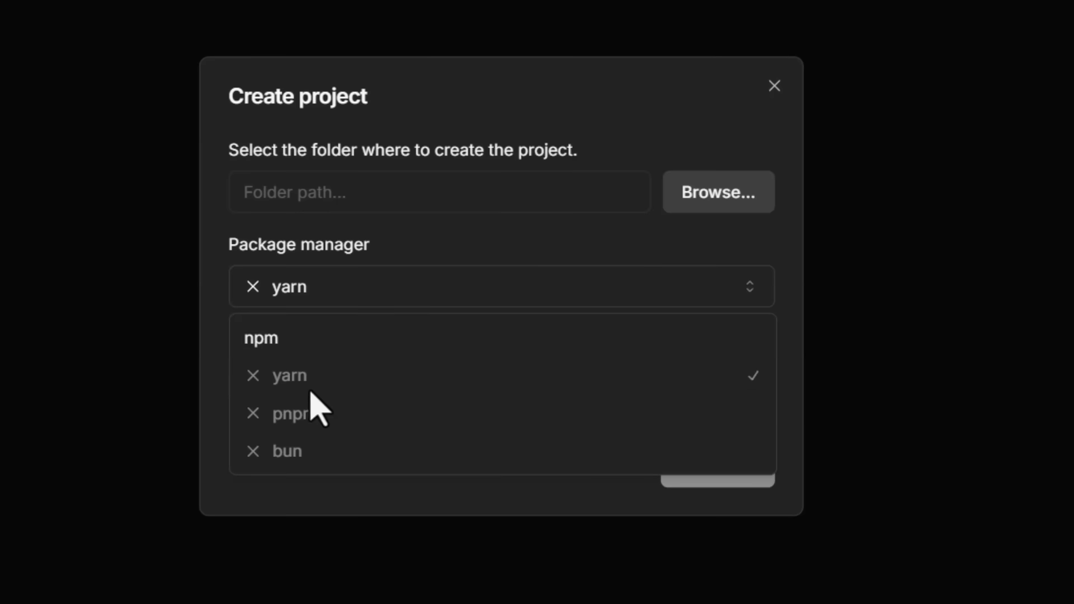
left_click(531, 64)
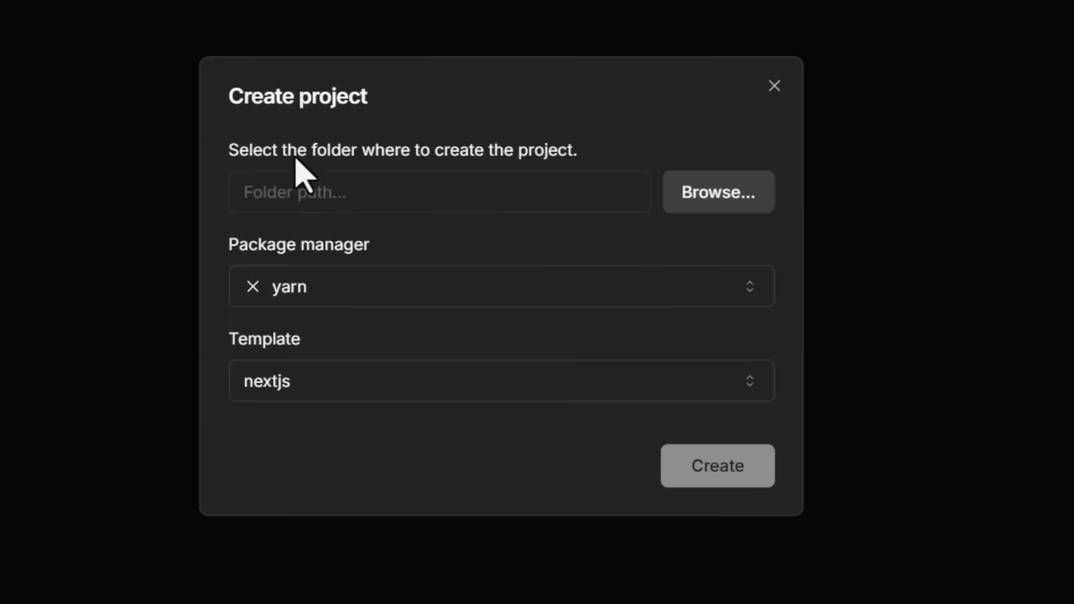
left_click(401, 394)
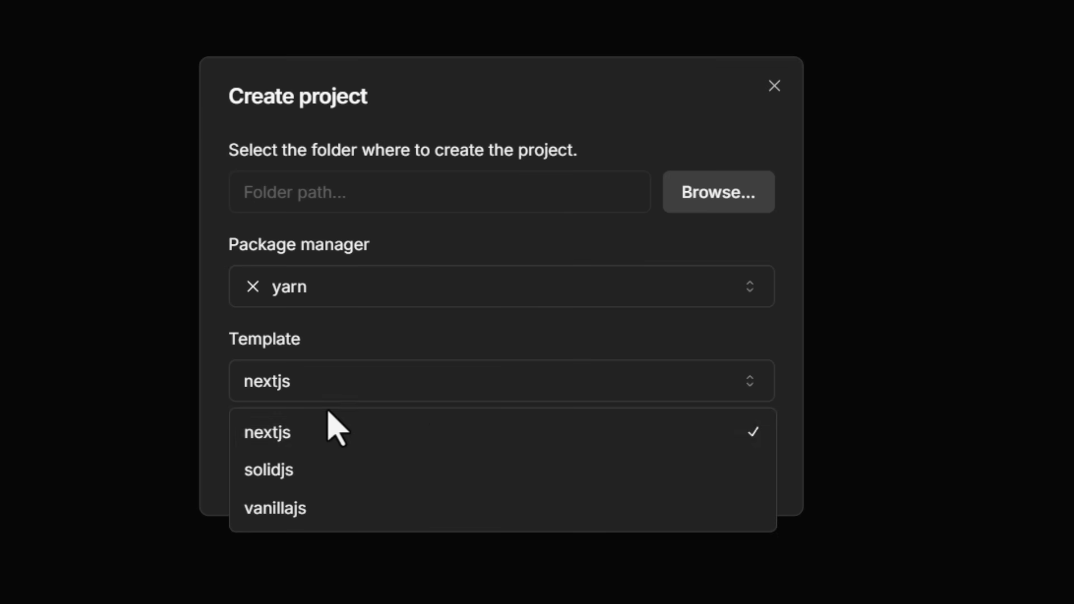
left_click(339, 444)
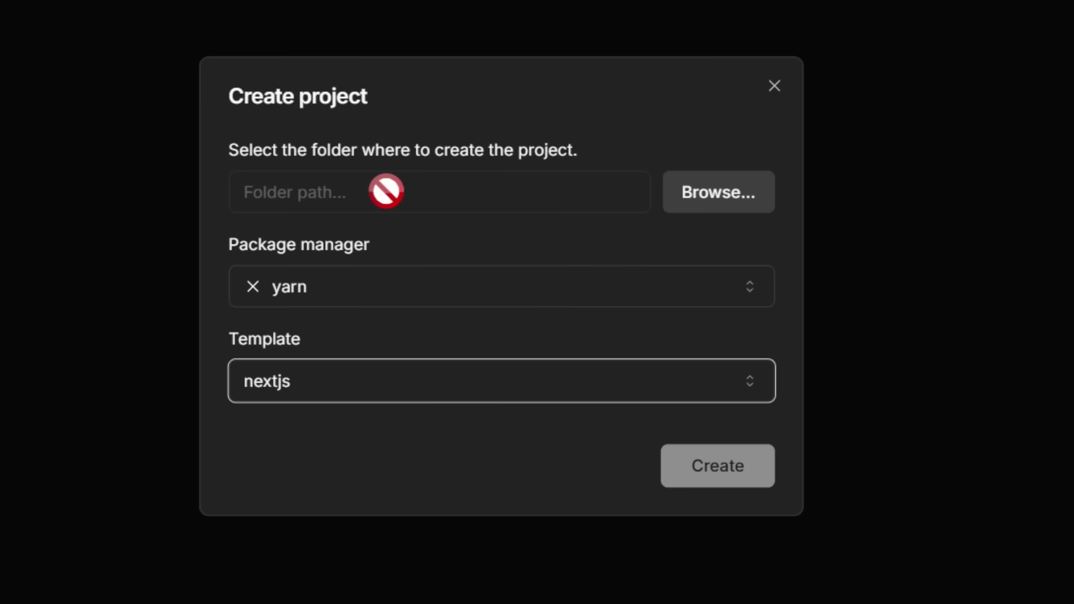
- Make a new folder named Baby5 inside C:\temp and choose it as the project's location
left_click(755, 193)
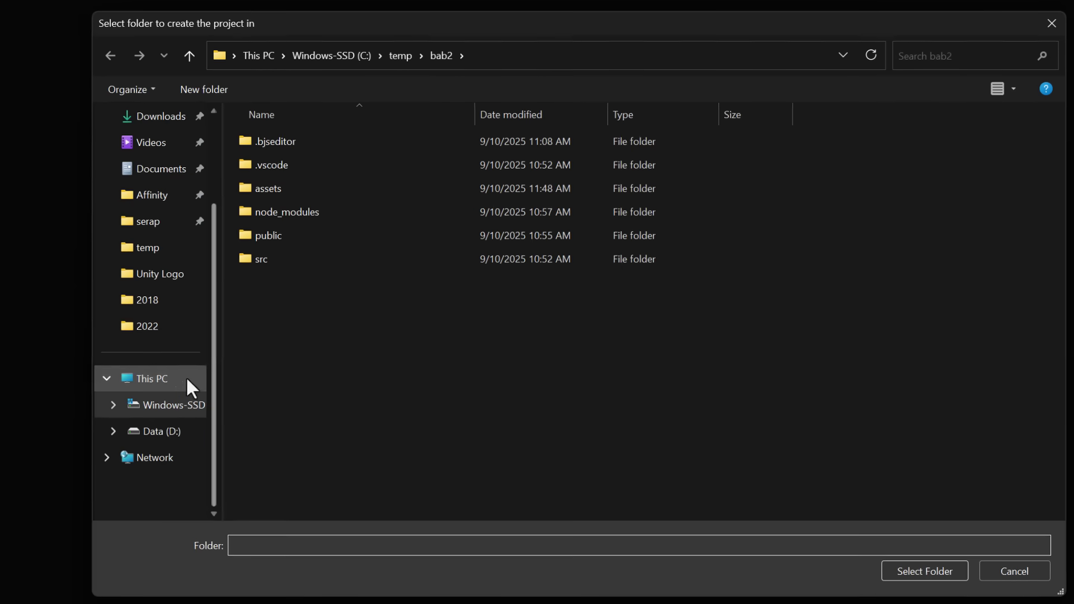
left_click(157, 246)
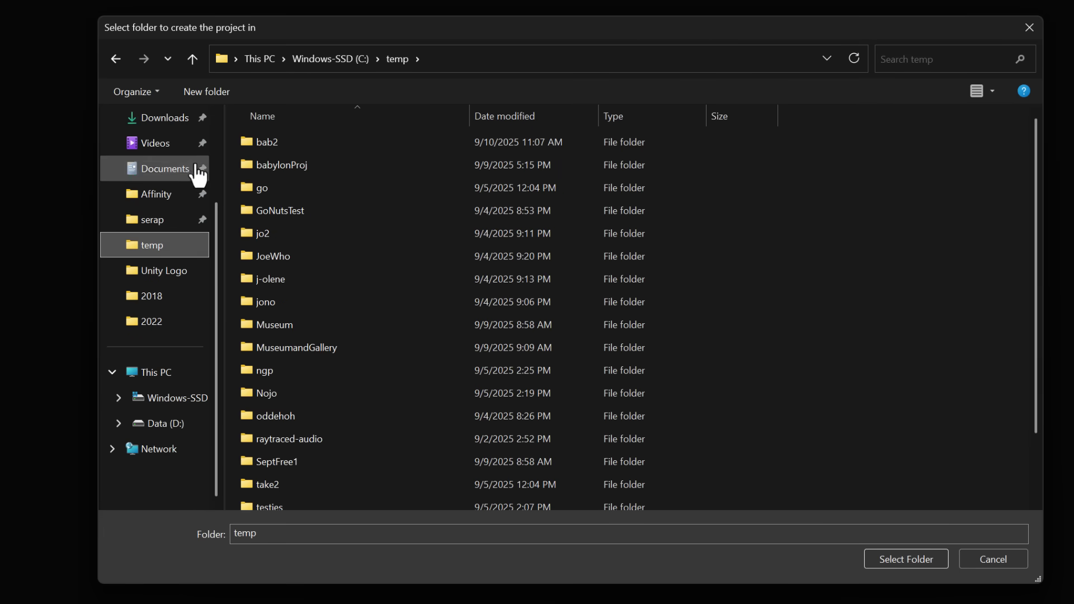
left_click(197, 92)
type("B")
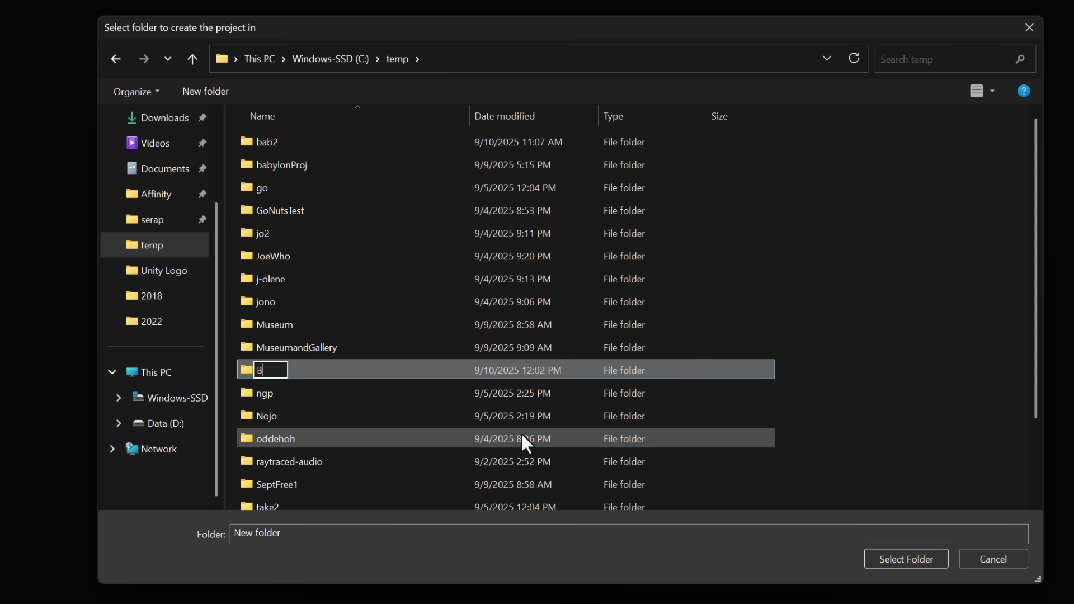
type("aby5")
key("Return")
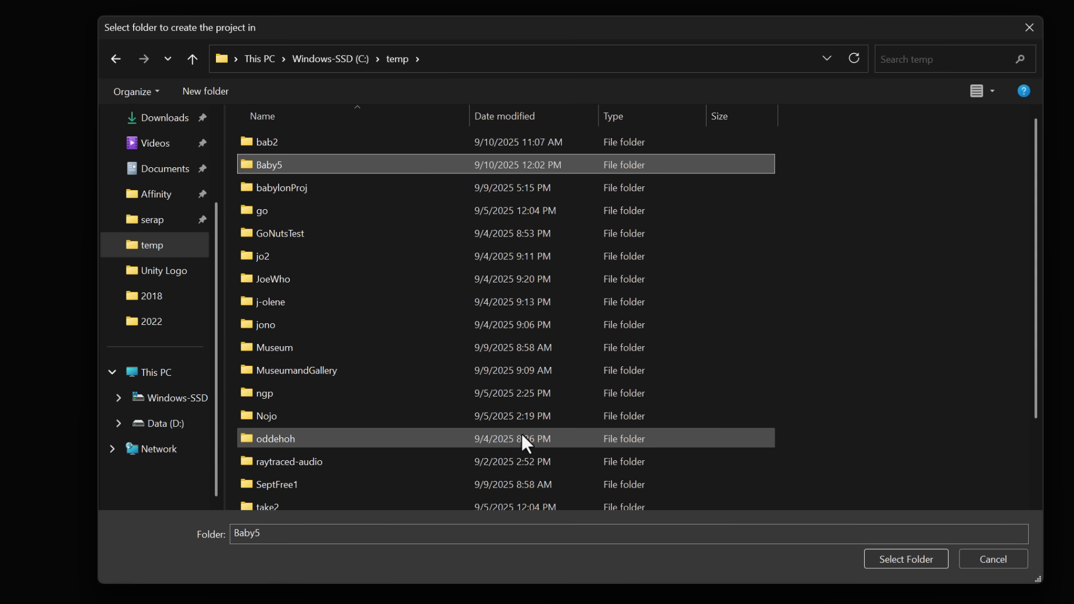
left_click(881, 560)
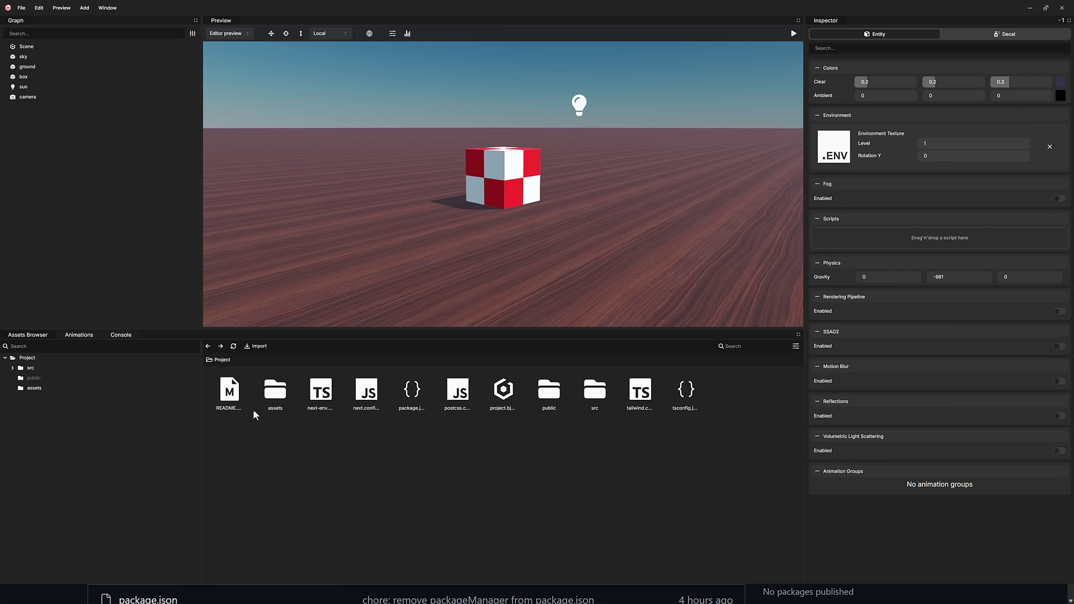
- Open the project in Visual Studio Code and expand its src folder and the app folder inside it
left_click(21, 7)
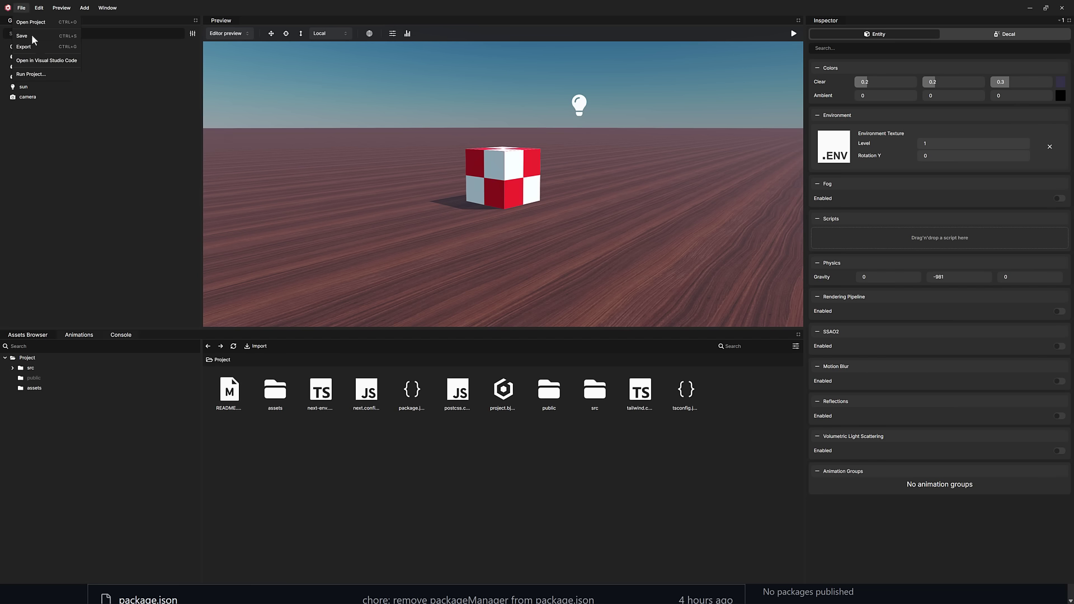
left_click(44, 59)
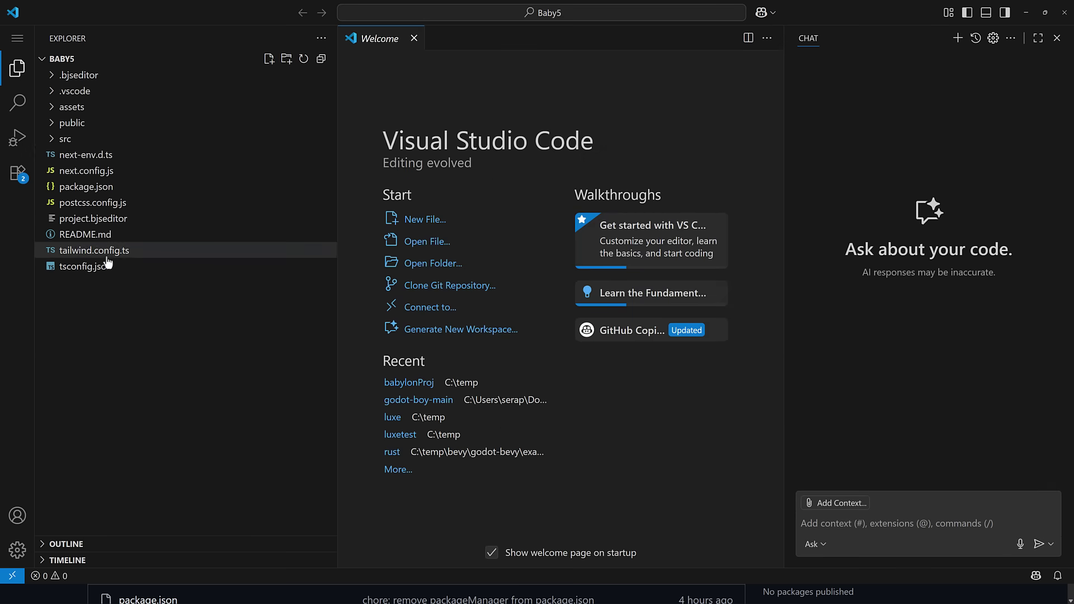
left_click(83, 124)
left_click(82, 124)
left_click(78, 139)
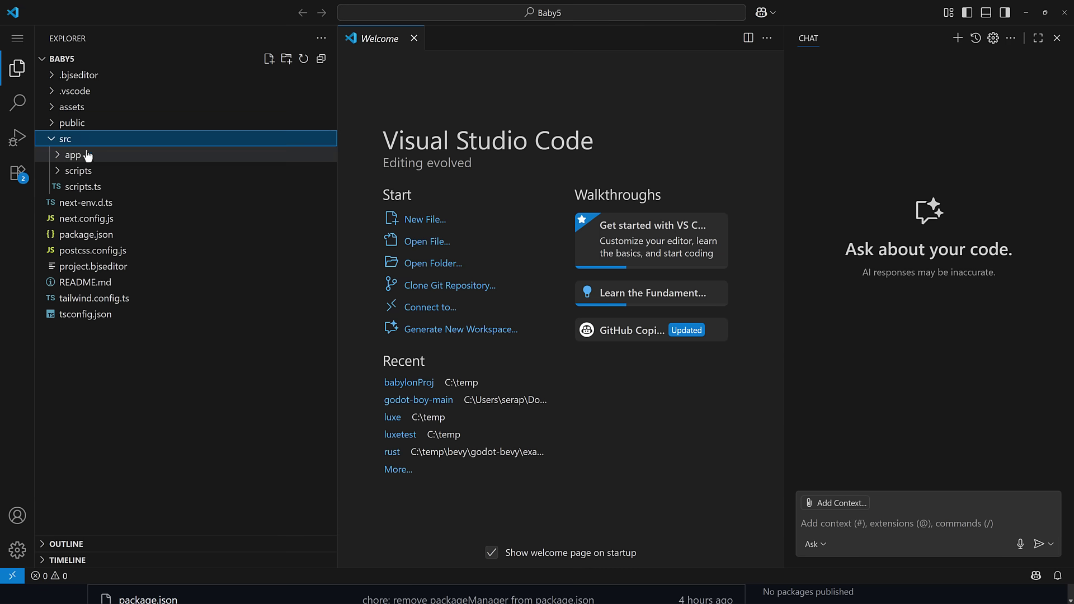
left_click(87, 161)
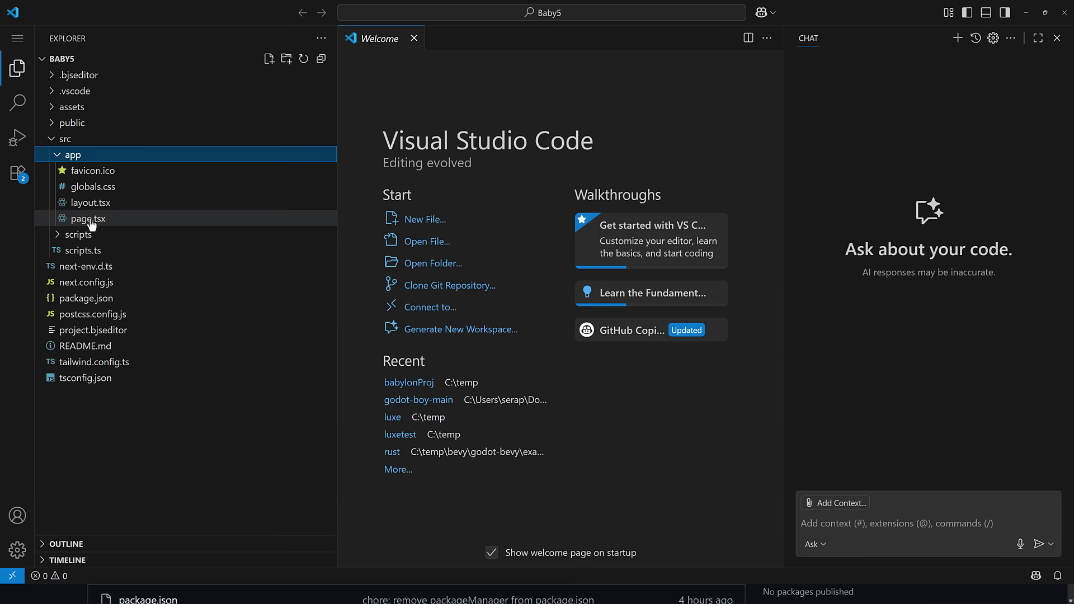
- Open box.ts from the src/scripts folder and close the AI chat pane to give the code more room
left_click(77, 236)
left_click(78, 250)
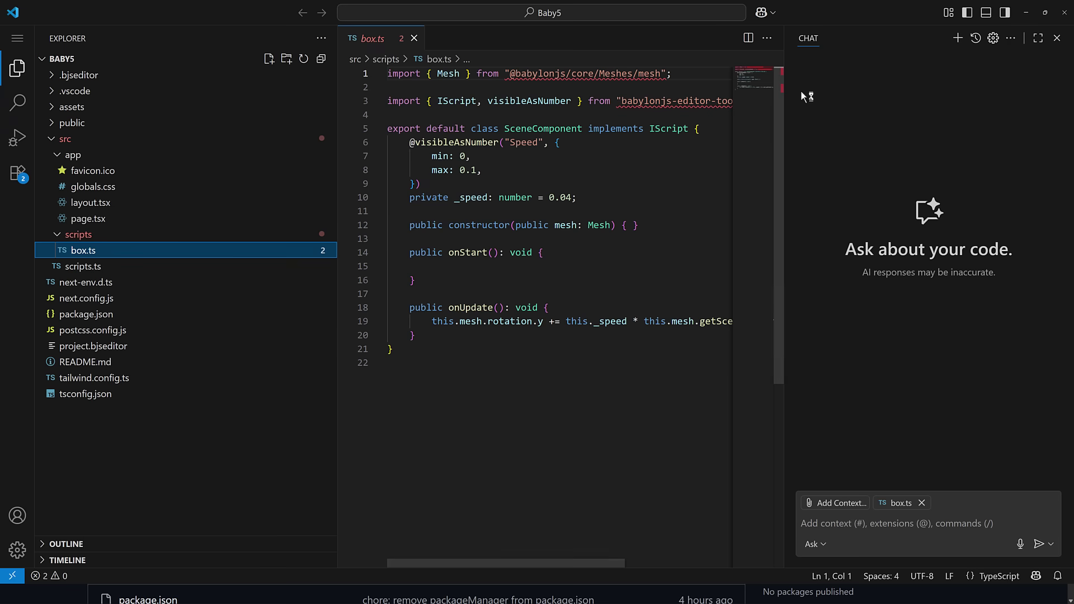
left_click(1056, 37)
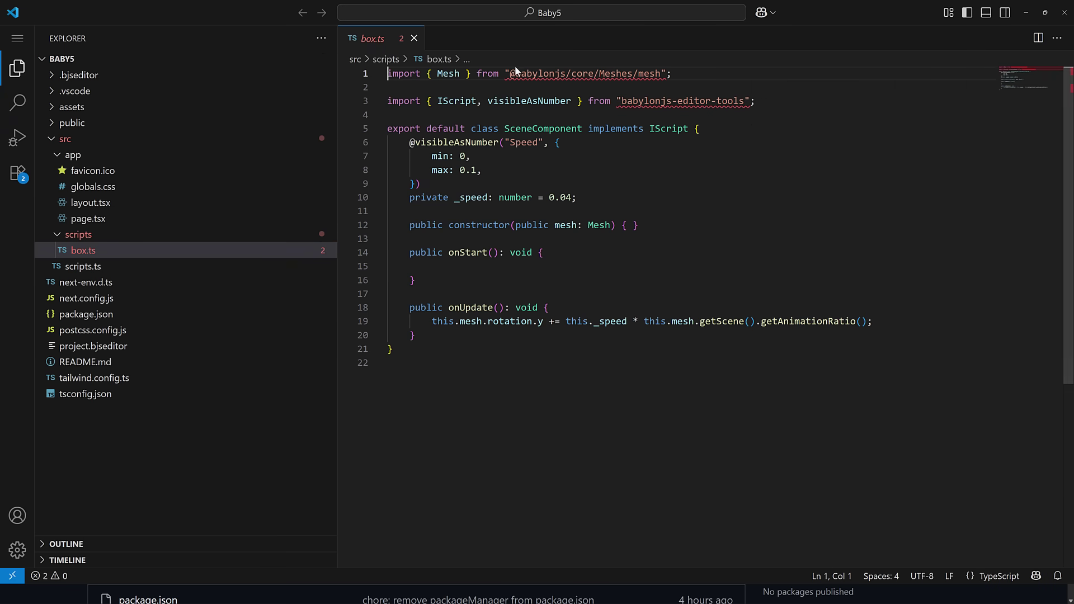
- Launch a Command Prompt and enlarge its text by six zoom levels
mouse_move(541, 75)
key("super")
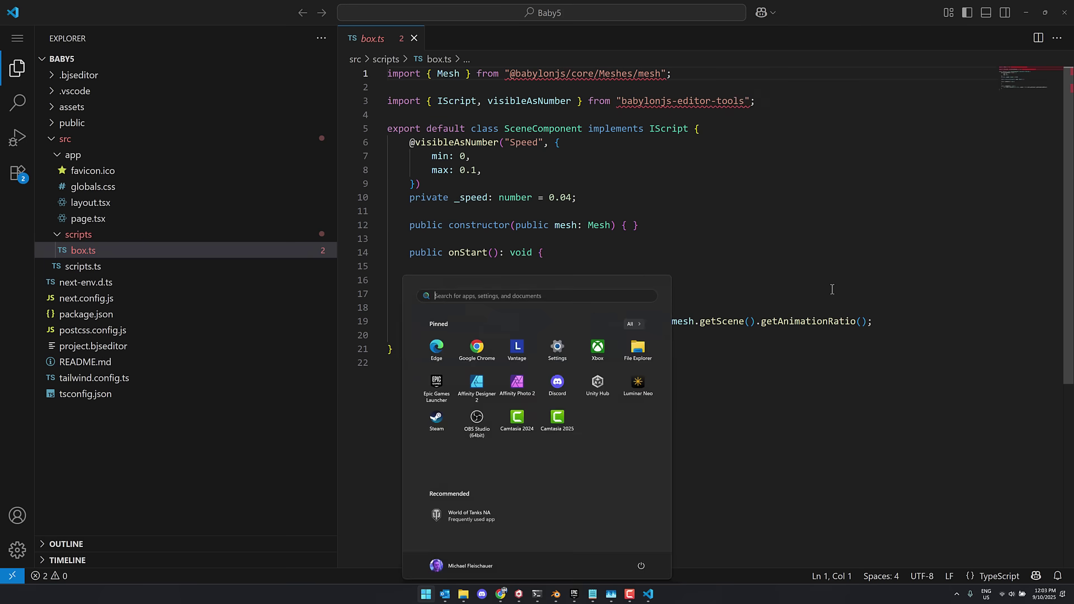
type("cmd")
key("Return")
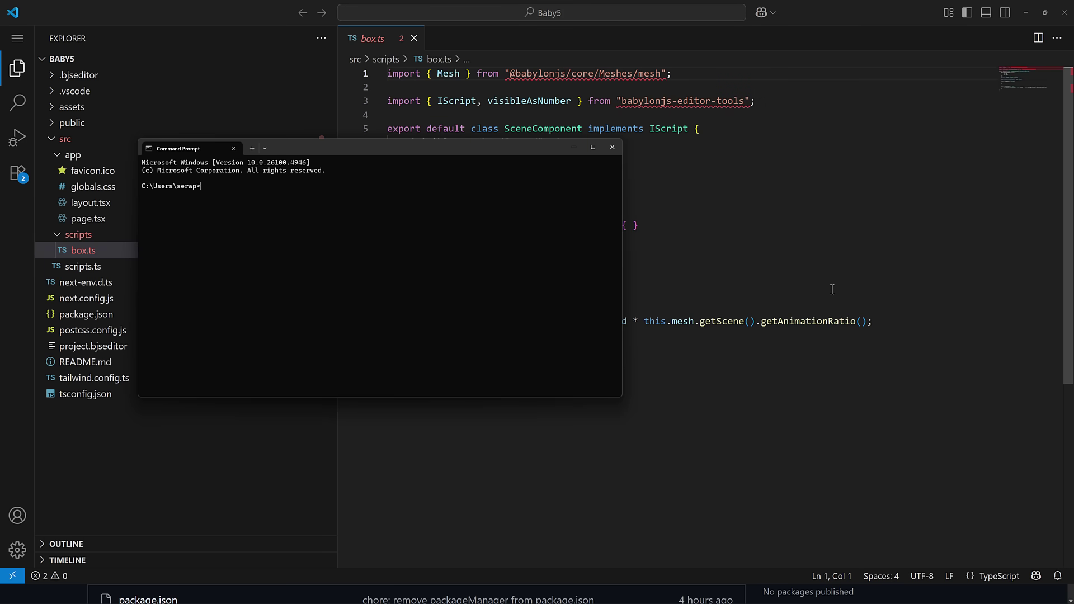
key("ctrl+plus")
key("ctrl+plus")
key("ctrl+plus")
key("ctrl+plus")
key("ctrl+plus")
key("ctrl+plus")
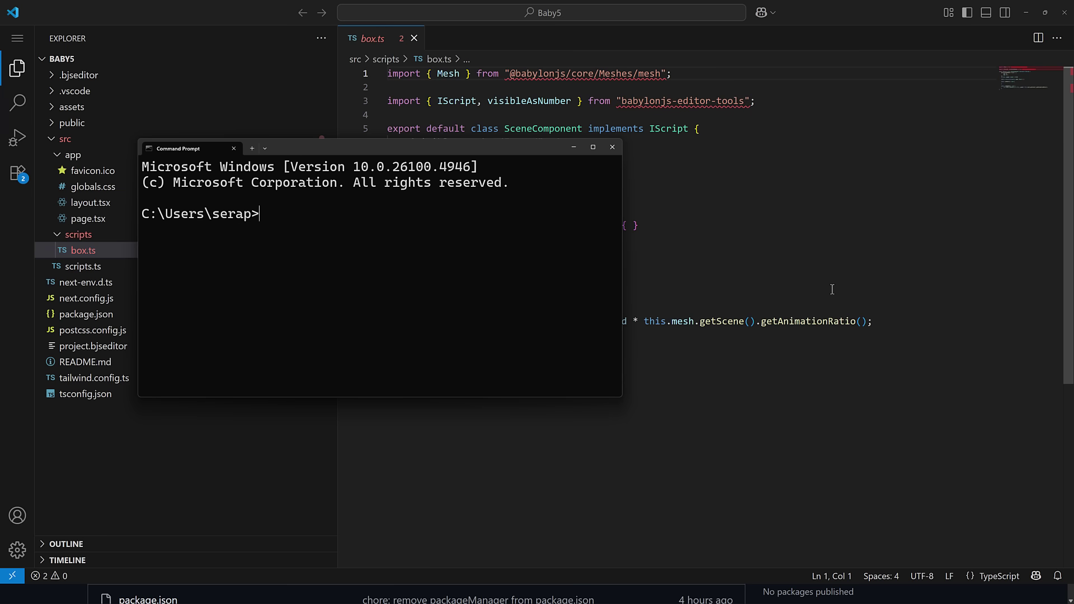
- Change the Command Prompt's working directory to C:\temp\Baby5
type("cd \\temp")
key("Return")
type("cd baby5")
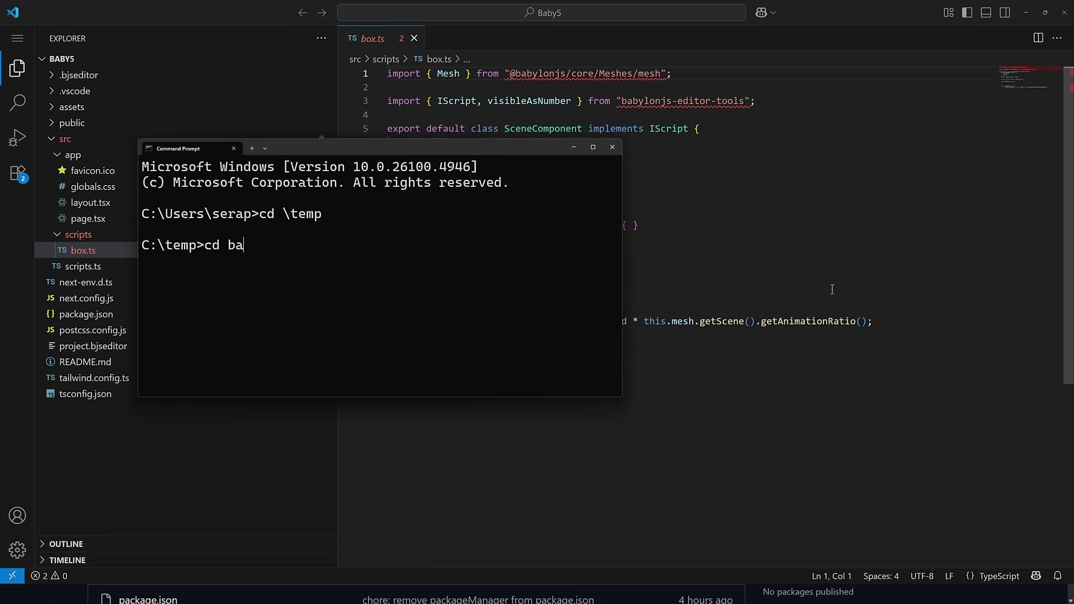
key("Return")
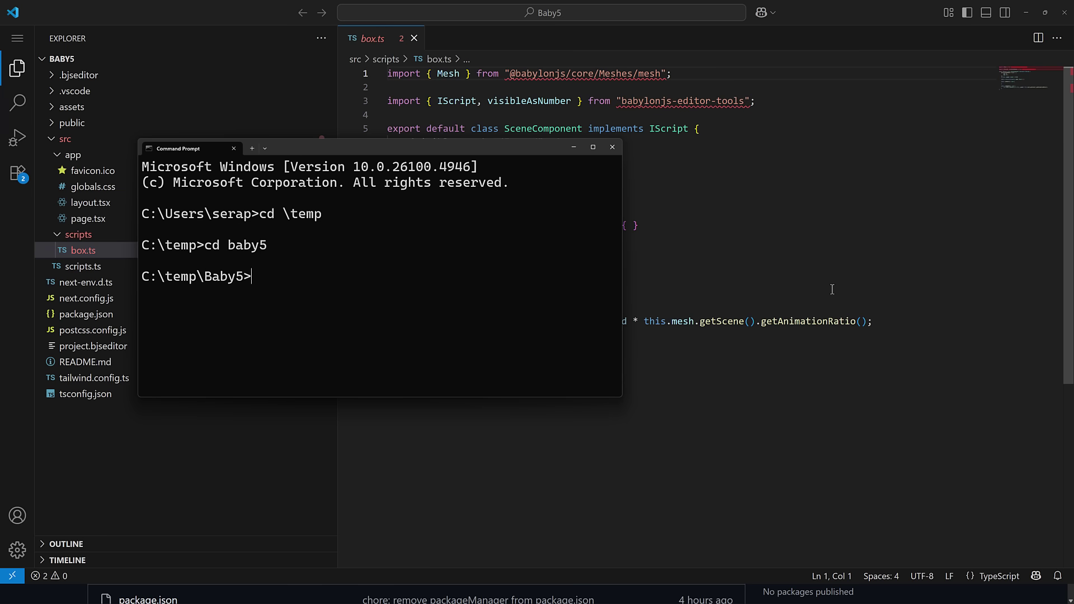
- Install the babylonjs-editor-tools package in the project with npm
type("npm")
type("install babylon-")
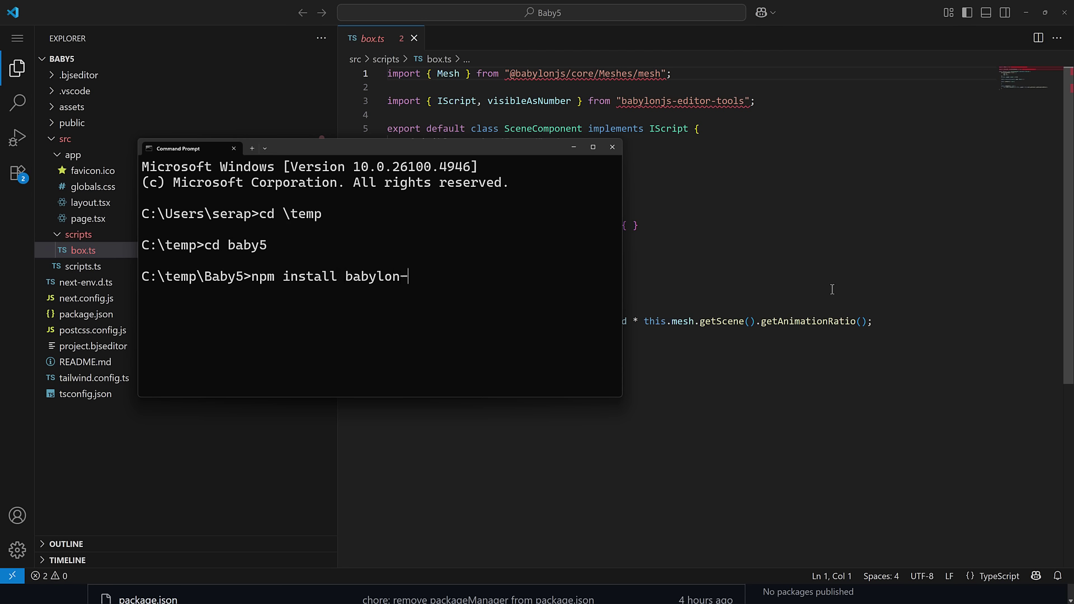
key("BackSpace")
type("js-editor-tools")
key("Return")
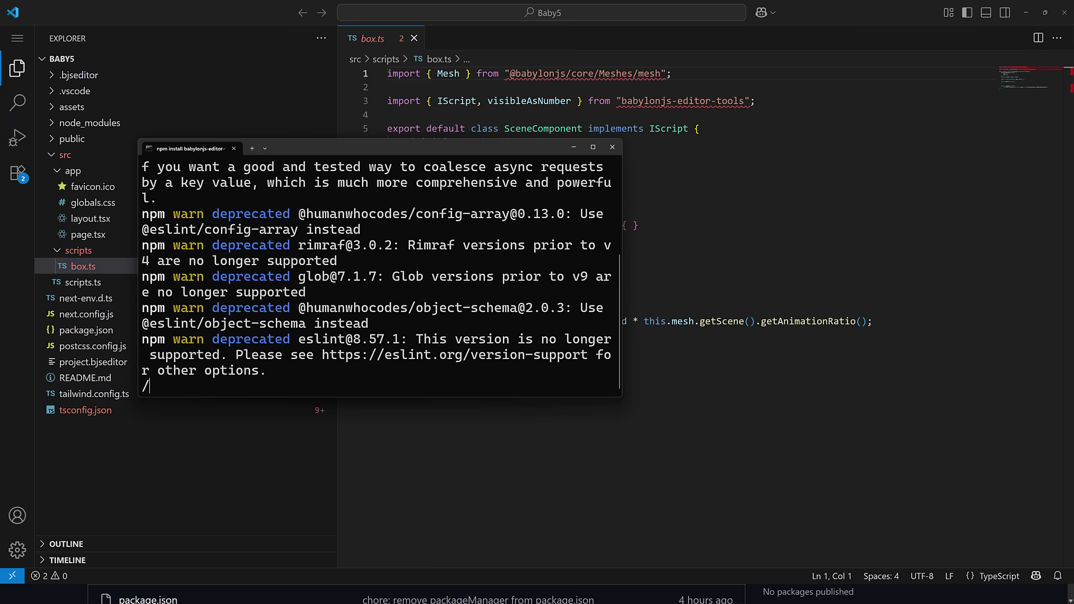
- Close the Command Prompt, and close and reopen box.ts in Visual Studio Code
left_click(612, 148)
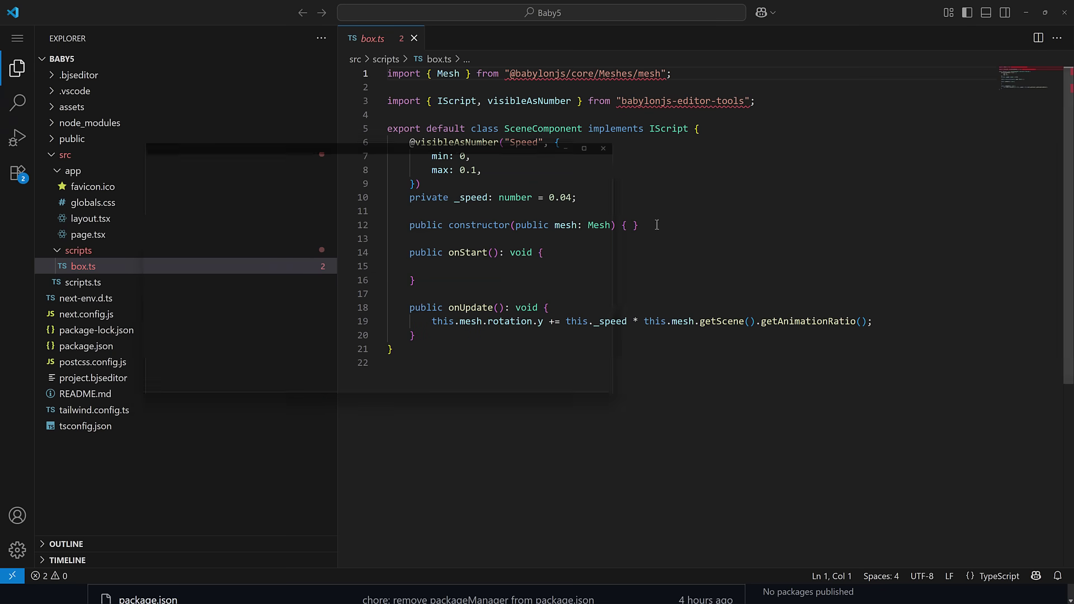
left_click(413, 38)
left_click(110, 267)
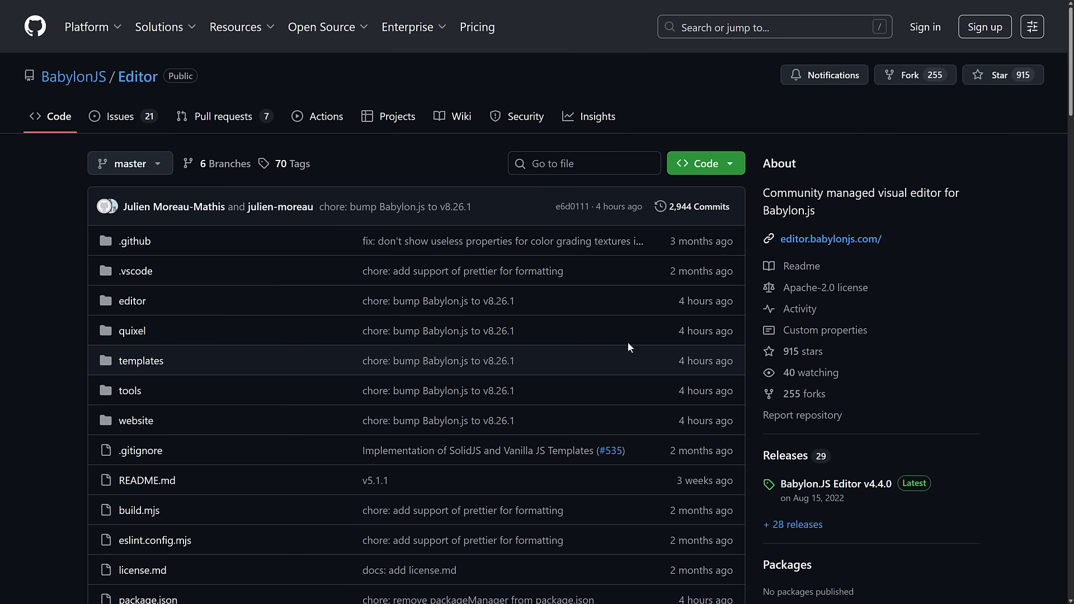
- Take the browser out of full screen, return to the Babylon.js Editor, and make the scene preview taller
key("F11")
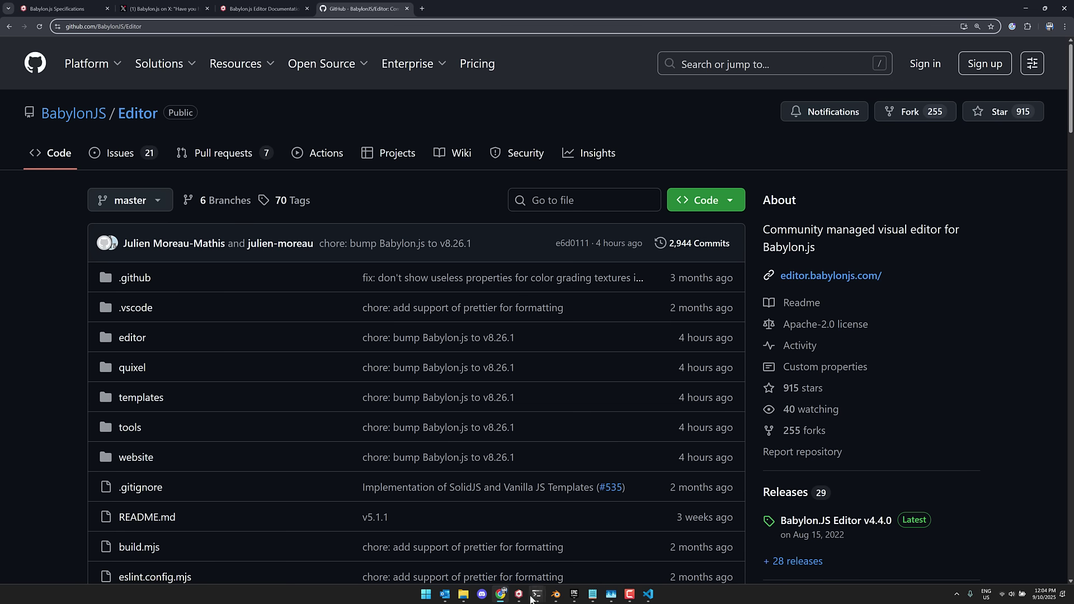
mouse_move(519, 593)
left_click(603, 565)
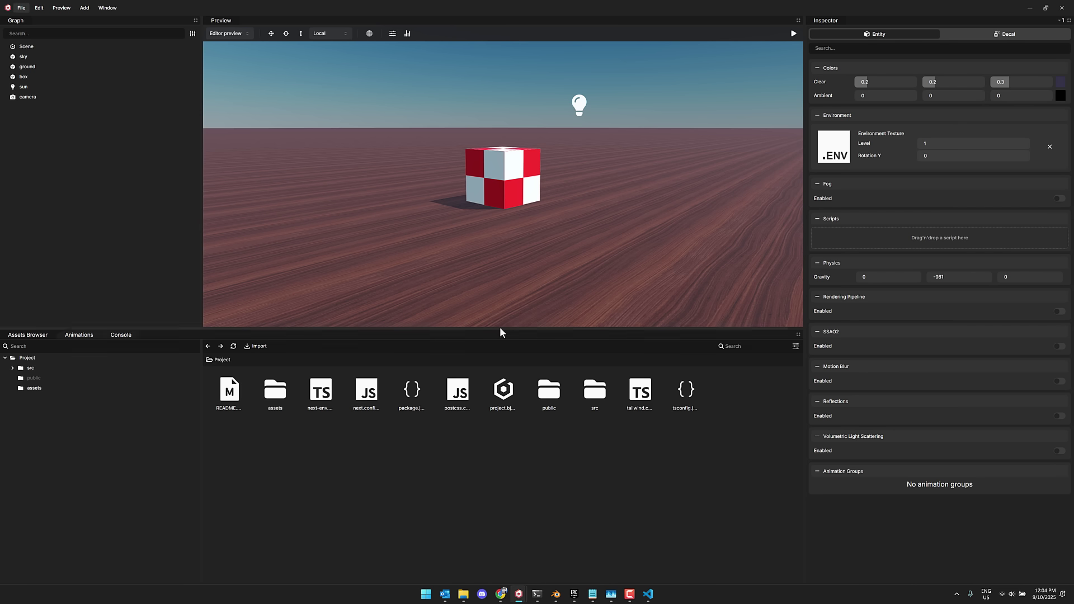
left_click_drag(533, 331, 533, 428)
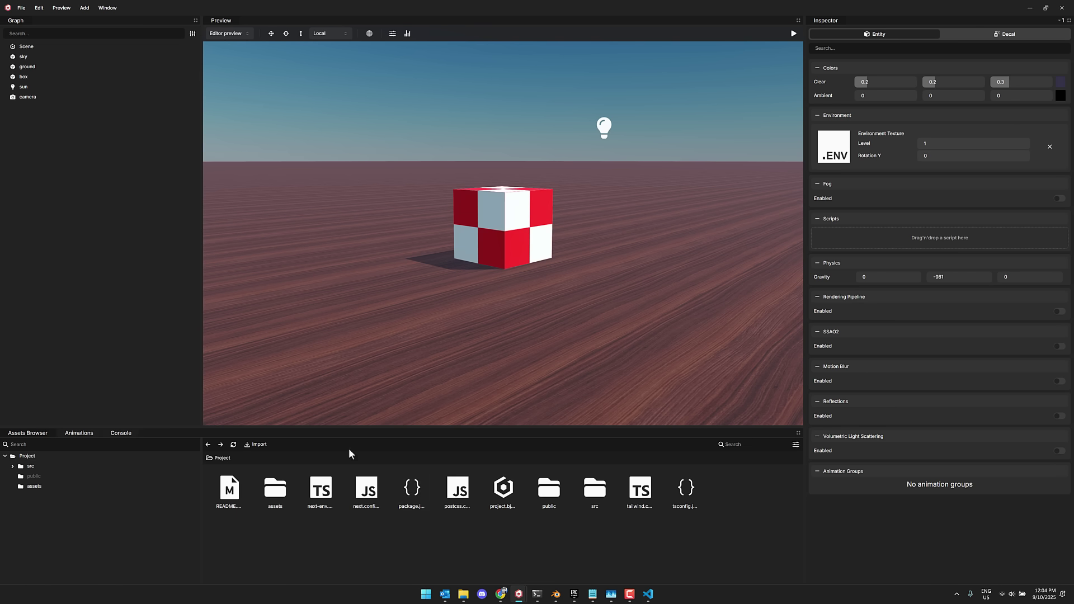
- Reload example.scene from the project's assets folder, agreeing to close the current scene
double_click(271, 503)
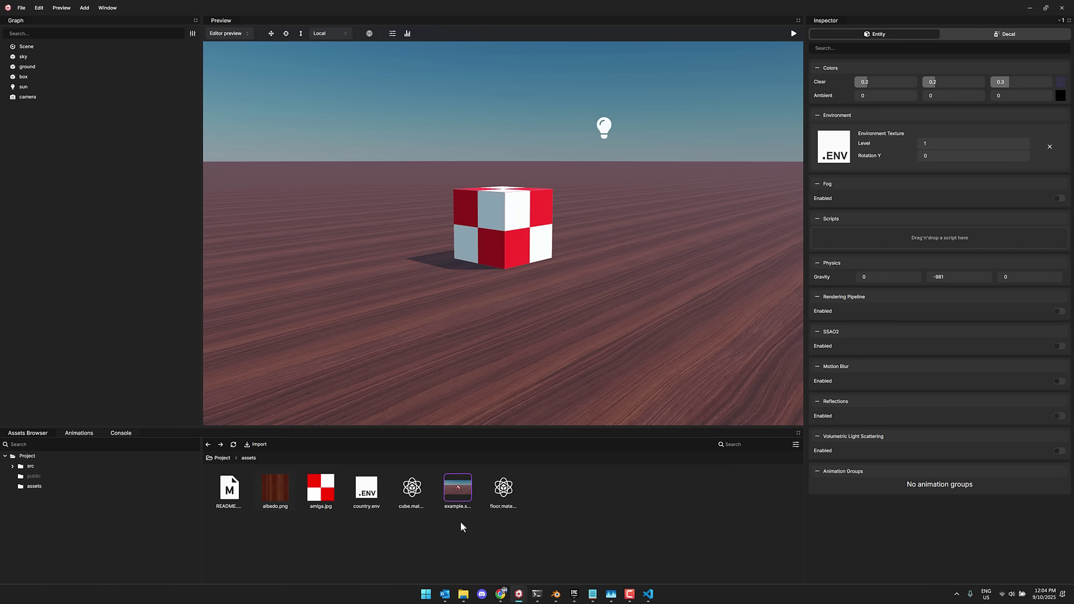
double_click(462, 501)
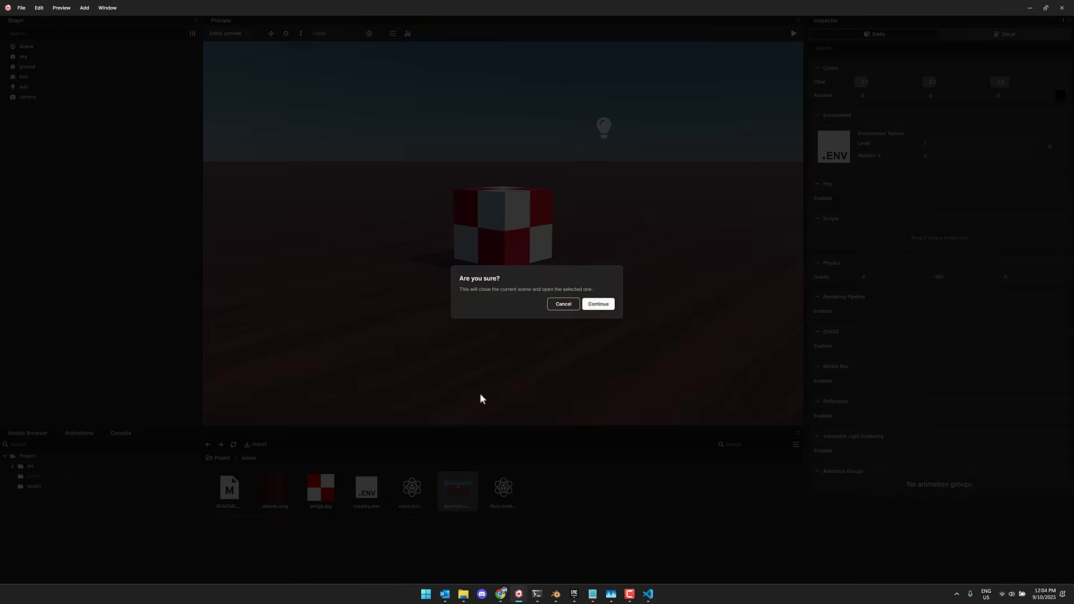
left_click(600, 305)
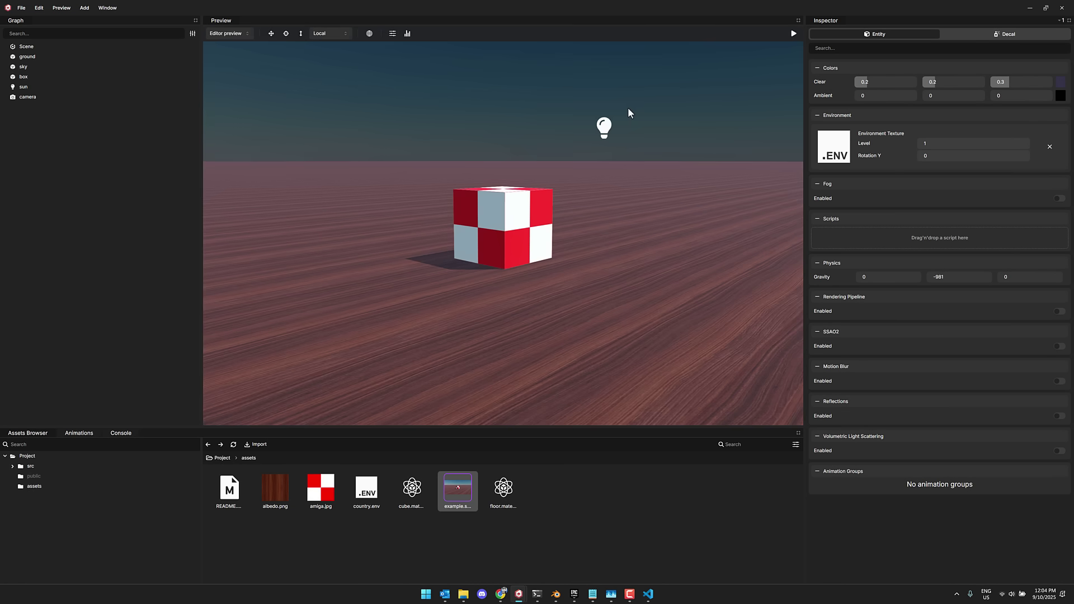
- Play the scene in the preview and open the console output
left_click(793, 33)
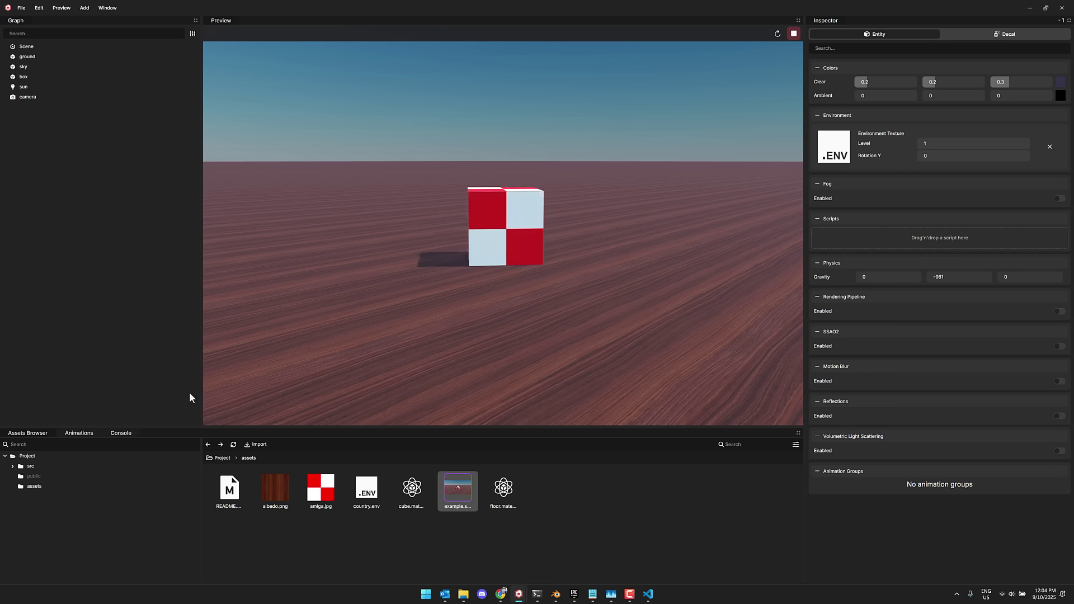
left_click(119, 434)
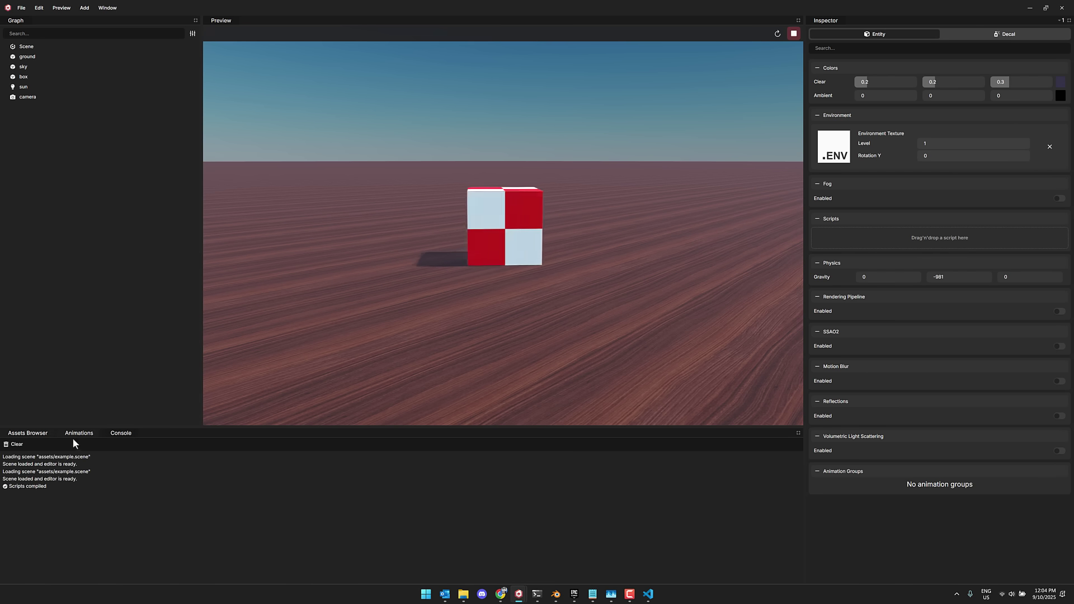
- Show the project's assets again and stop the running scene
left_click(27, 433)
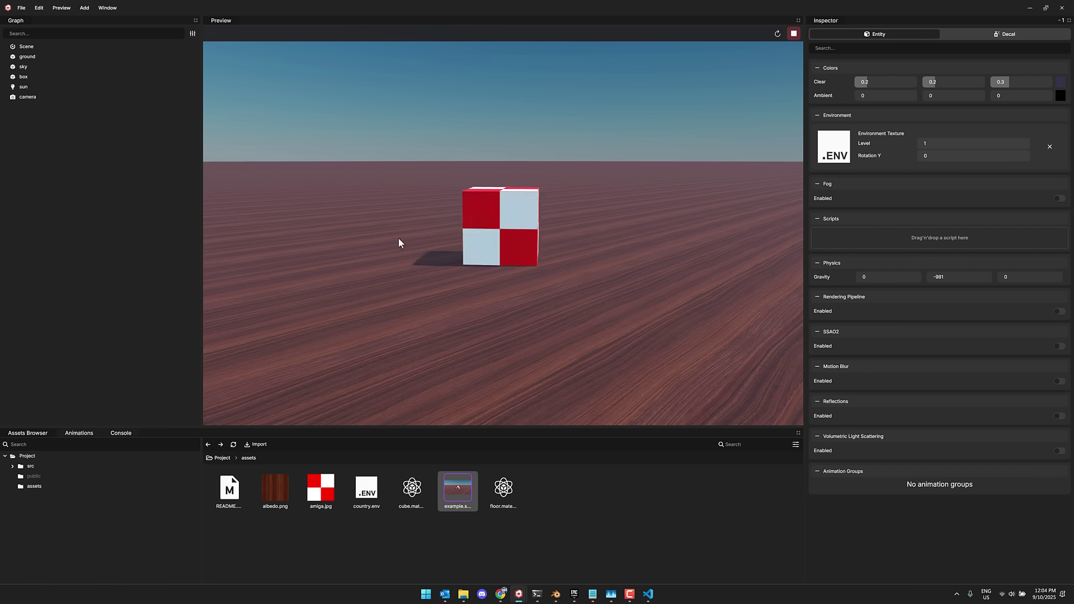
left_click(793, 34)
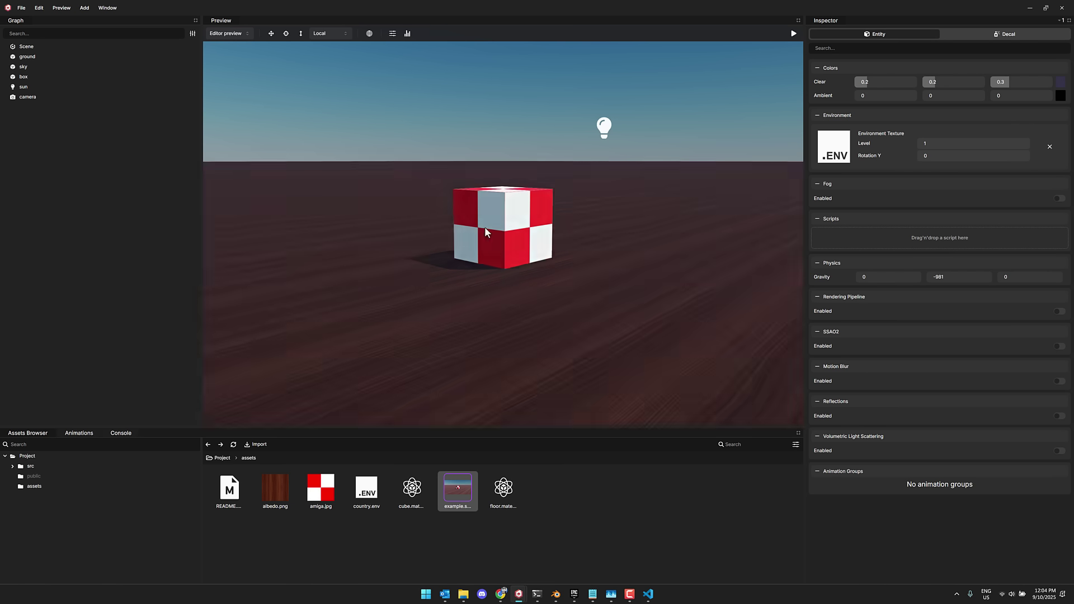
- Select the box in the scene and view the kinds of meshes, lights and cameras that can be added
left_click(28, 80)
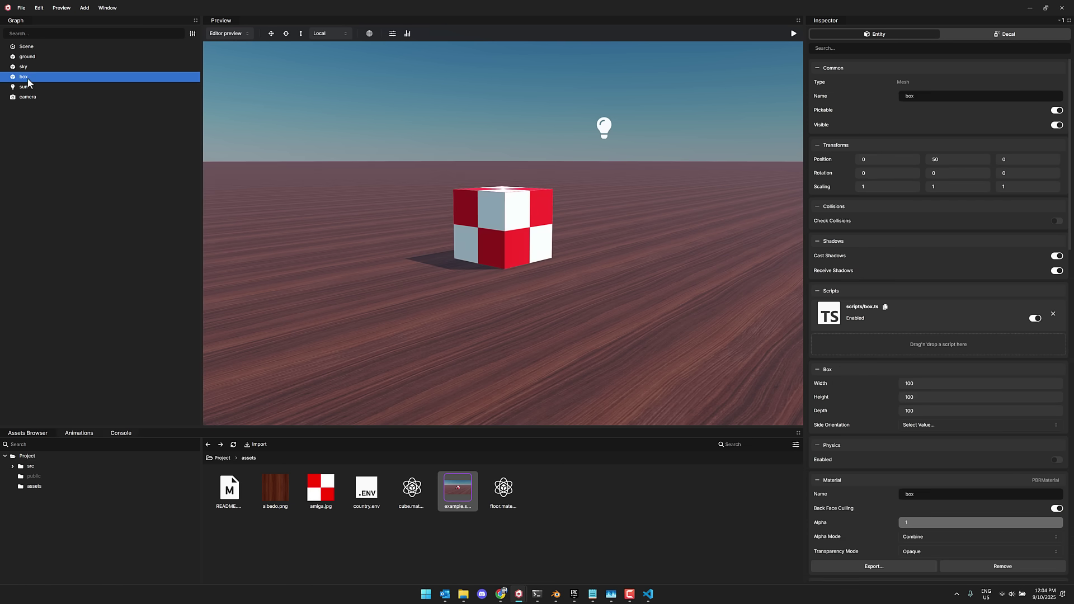
mouse_move(97, 168)
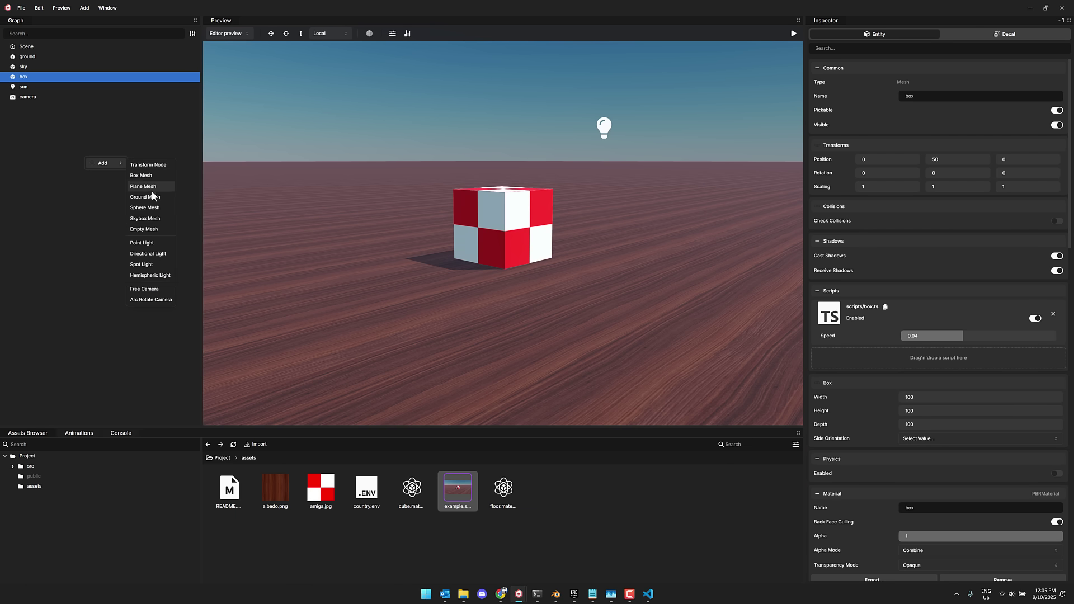
left_click(62, 255)
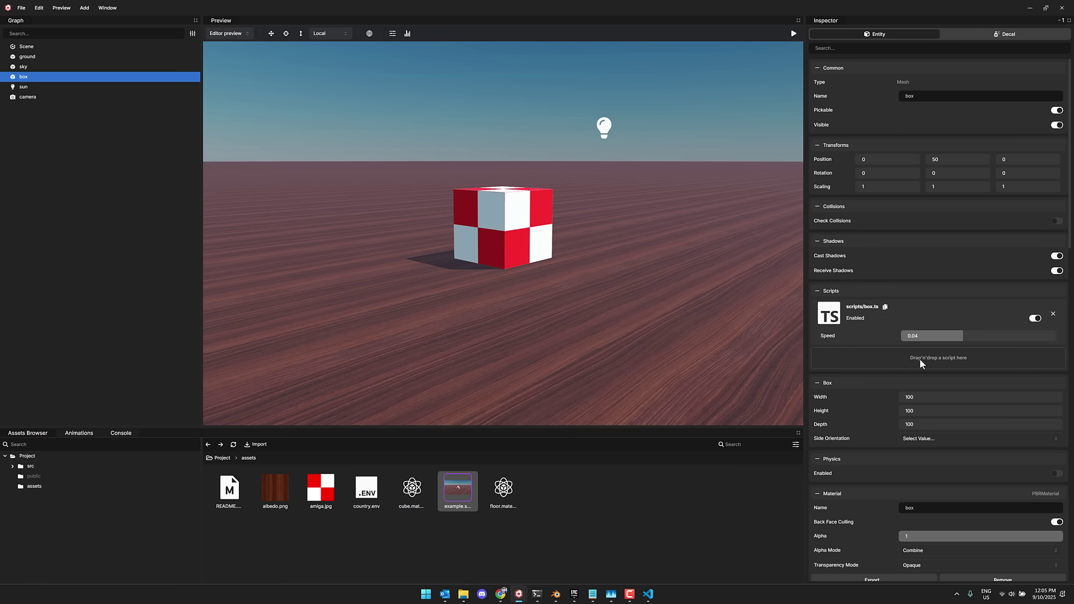
- Review the Speed declaration of box.ts in Visual Studio Code, and return to the Baby5 project in the Babylon.js Editor
mouse_move(648, 594)
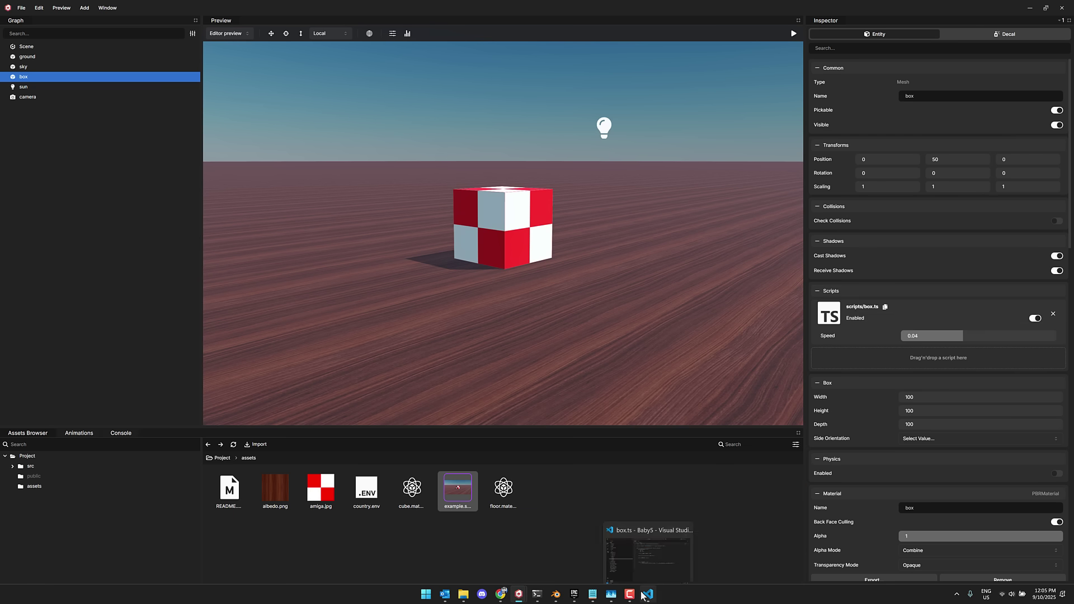
left_click(652, 556)
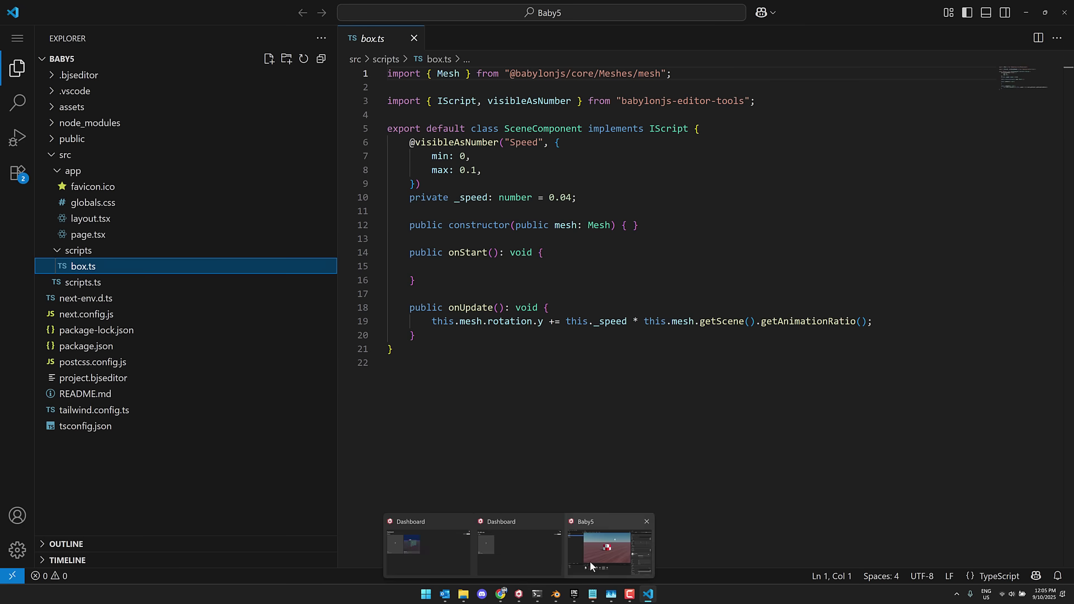
left_click(589, 561)
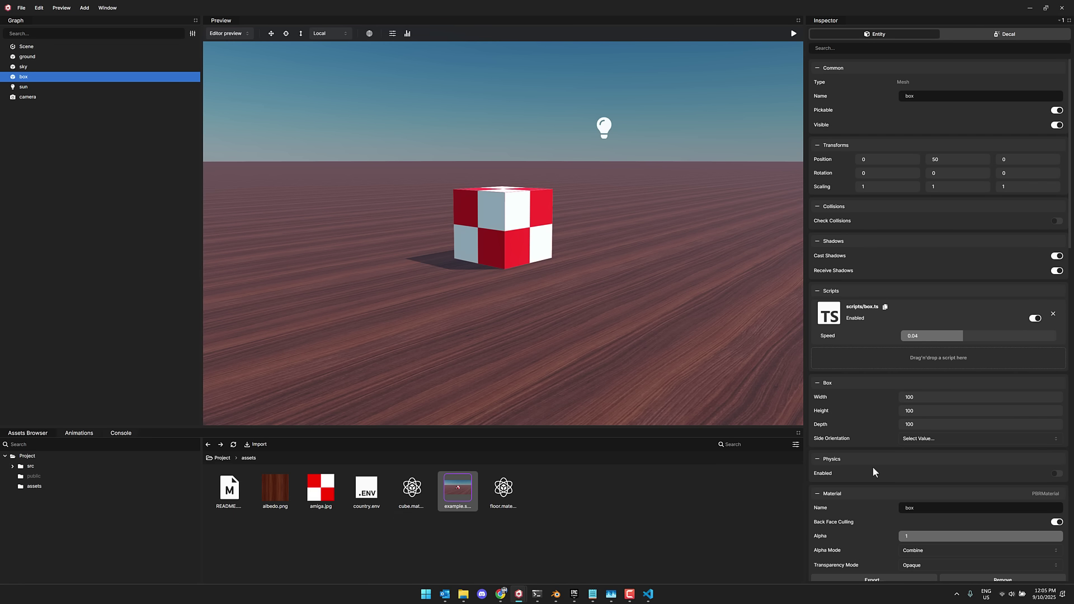
- Set the Speed of the box.ts script on the existing box to 0.10
scroll(872, 466, "down", 2)
scroll(872, 455, "up", 2)
left_click(941, 337)
type("0.10")
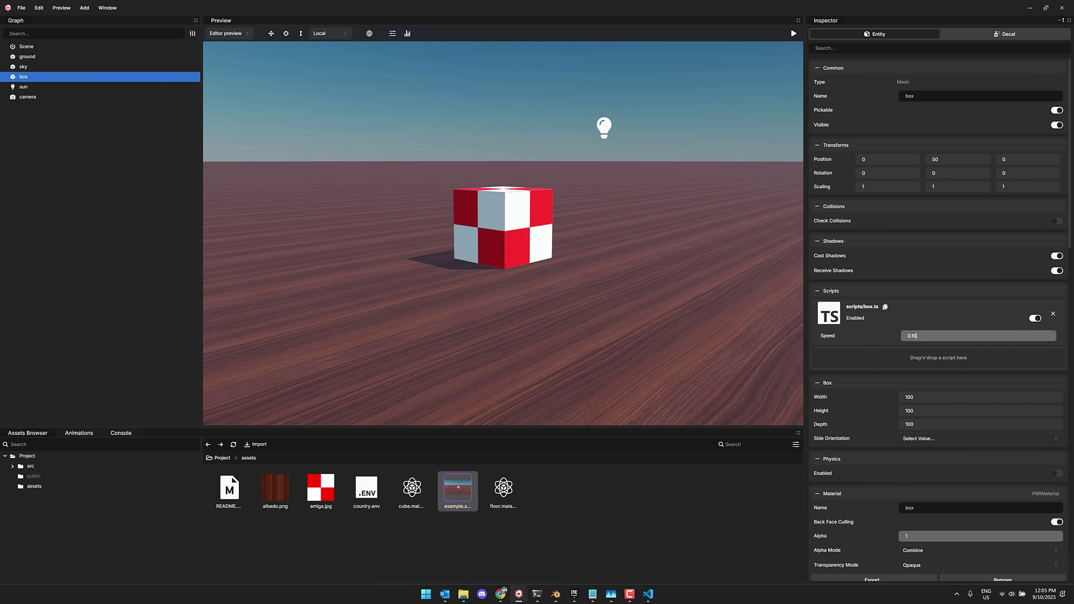
key("BackSpace")
key("BackSpace")
type("00")
key("BackSpace")
key("BackSpace")
type("10")
- Add a Box Mesh to the ground and move it out of the ground to the scene's root level
right_click(662, 273)
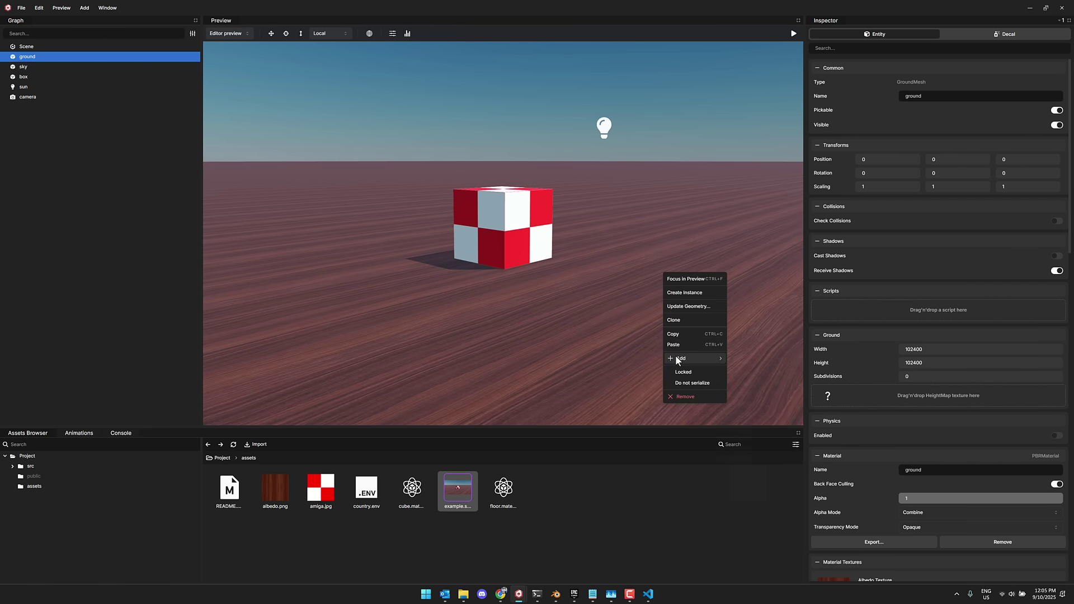
mouse_move(677, 357)
left_click(738, 370)
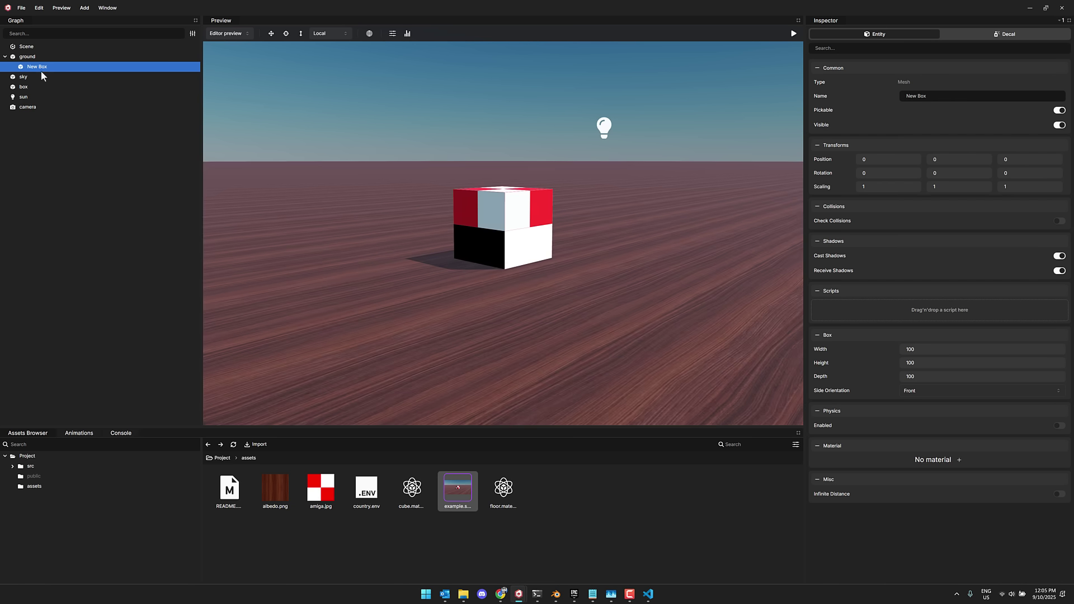
left_click_drag(39, 65, 20, 51)
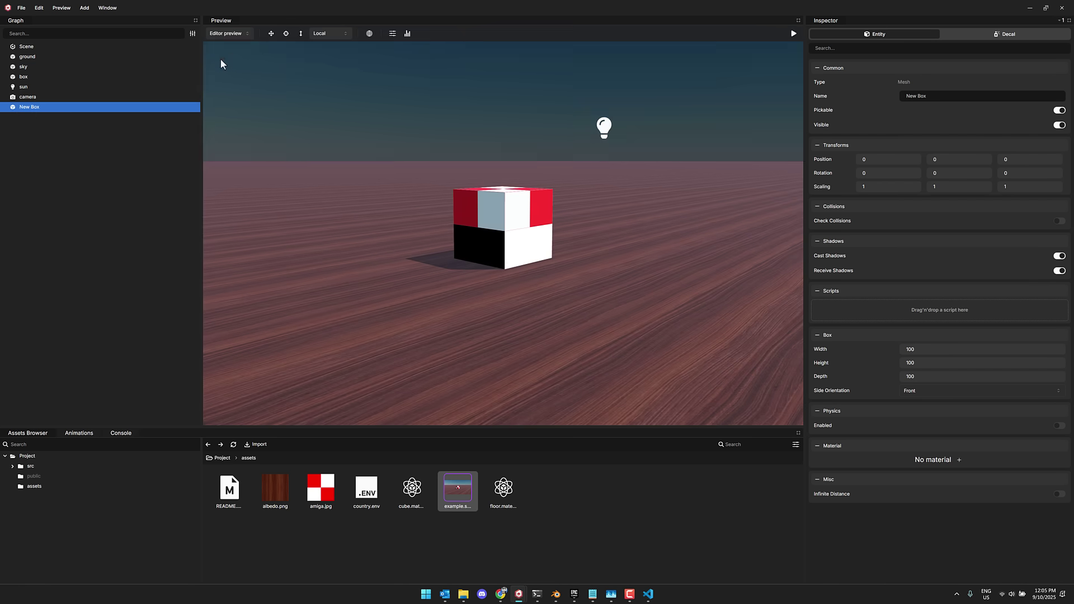
- Move the new box beside the checkered box and above the ground, to a position of about X 204, Y 80
left_click(271, 34)
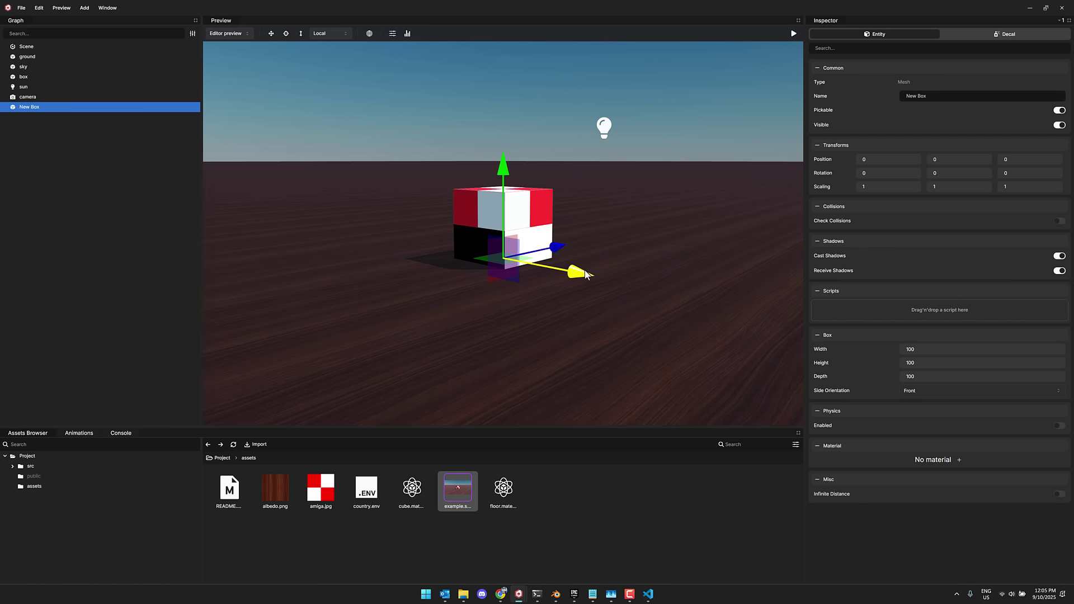
left_click_drag(534, 259, 763, 310)
left_click_drag(634, 199, 632, 122)
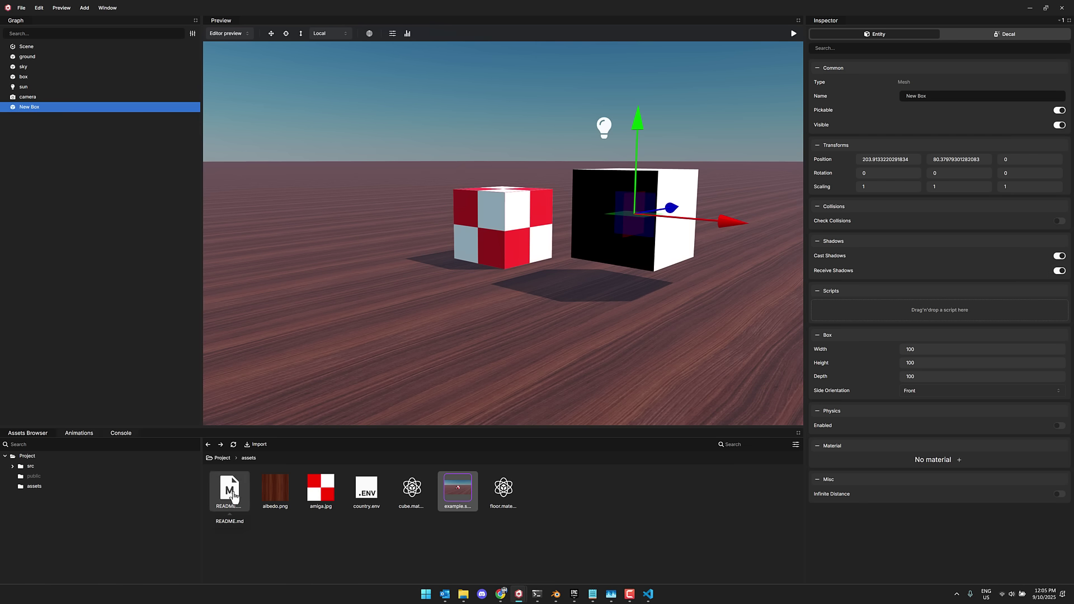
- Attach box.ts from the project's src/scripts folder to the new box, and briefly start and stop the scene
left_click(222, 458)
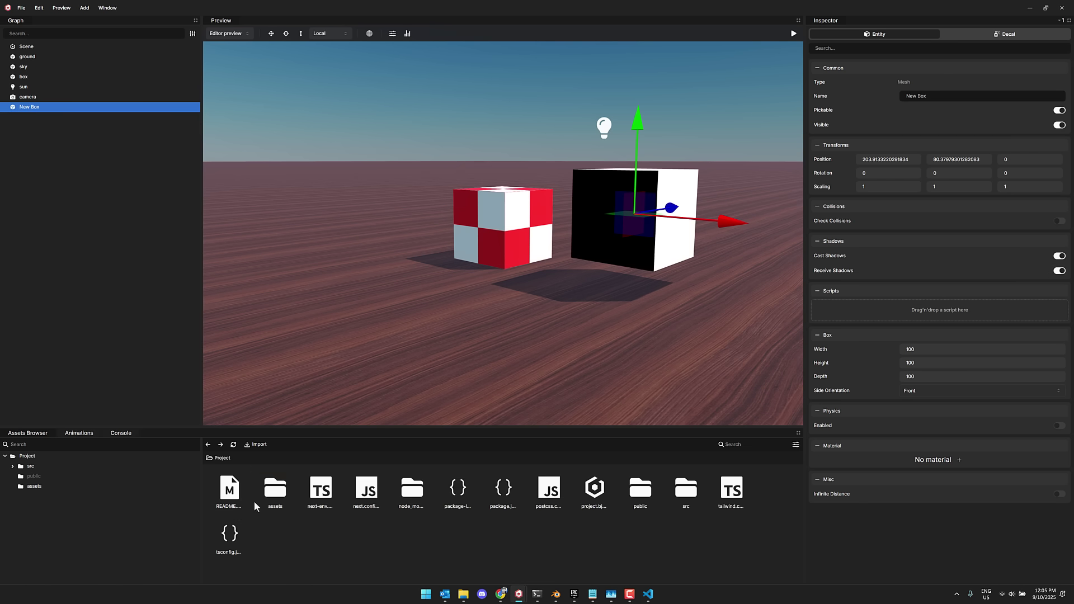
double_click(685, 490)
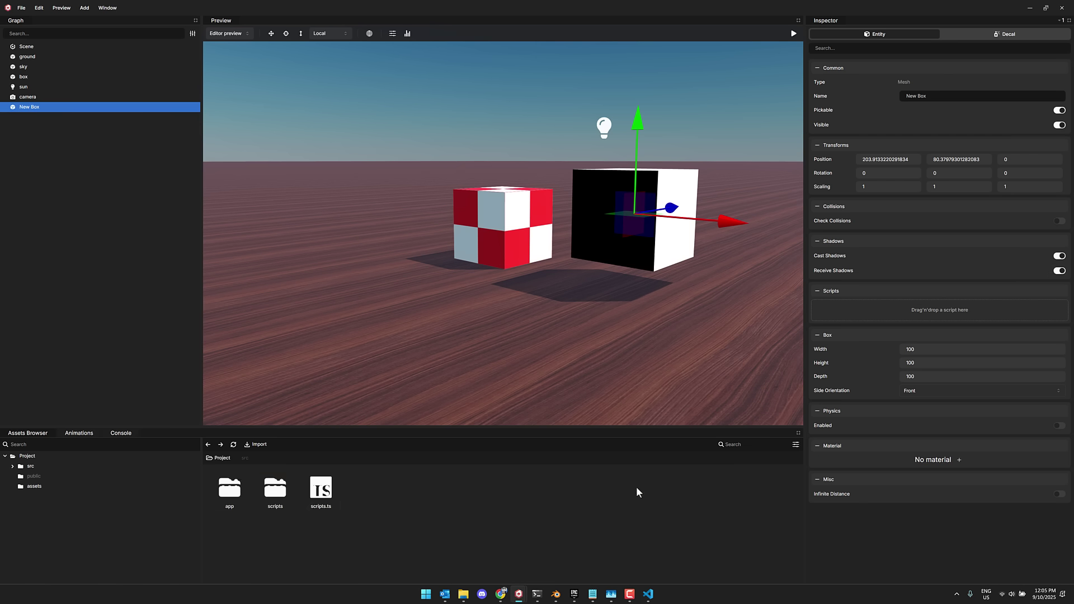
double_click(280, 490)
left_click_drag(229, 489, 928, 324)
left_click(793, 35)
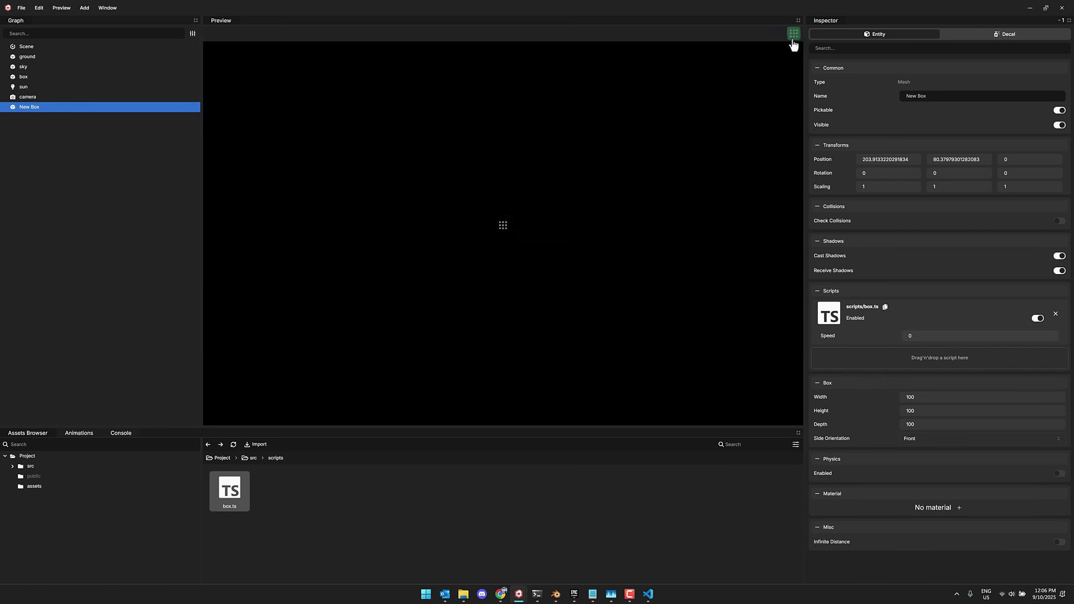
left_click(793, 33)
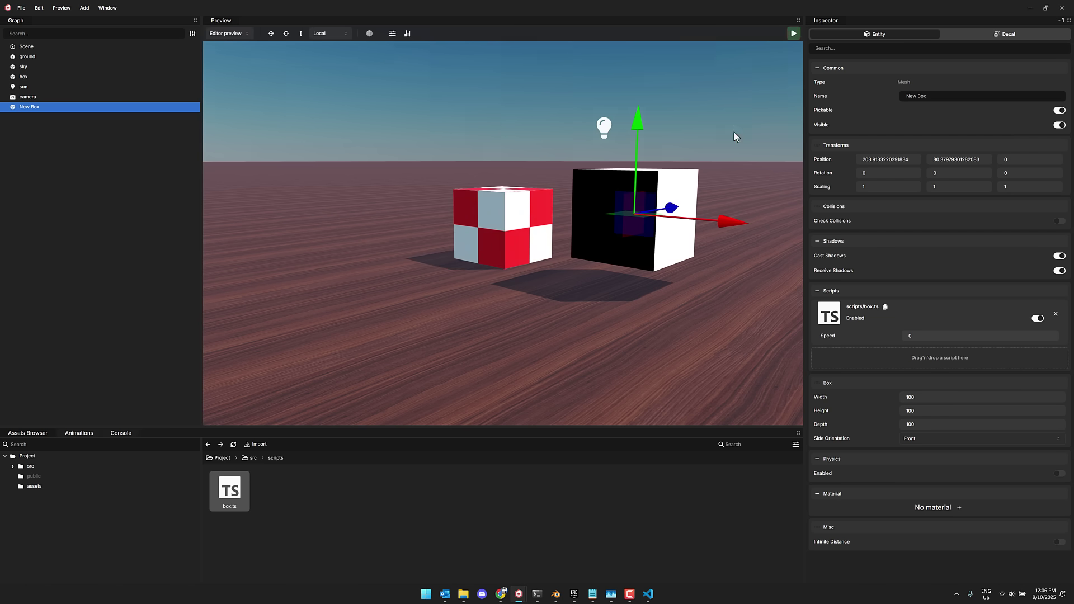
- Set the new box's script Speed to 0.10, and play the scene to check the rotation before stopping it
type(".1")
key("Return")
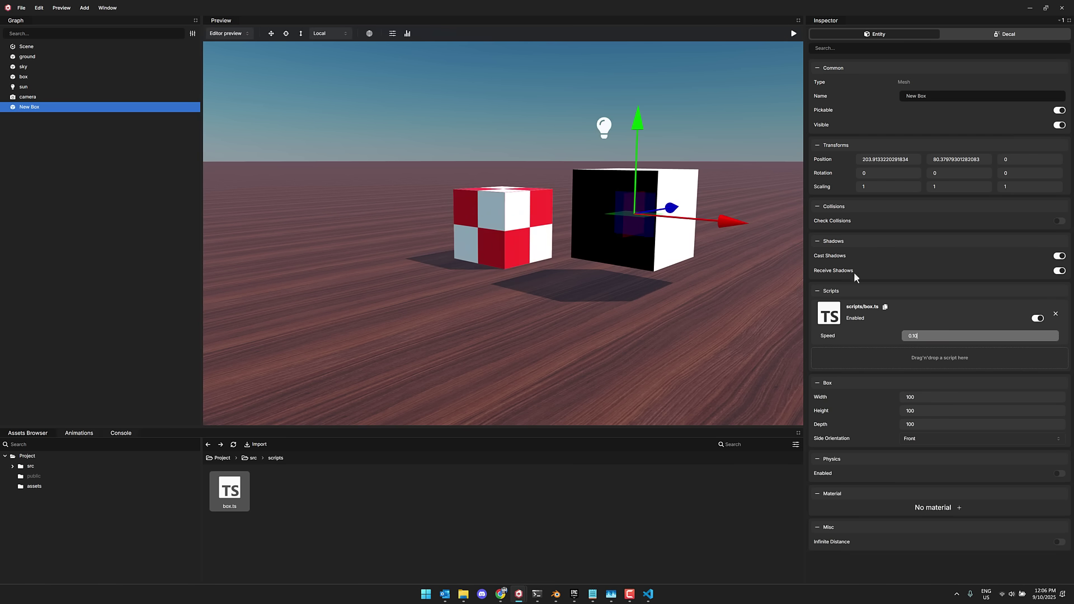
left_click(793, 34)
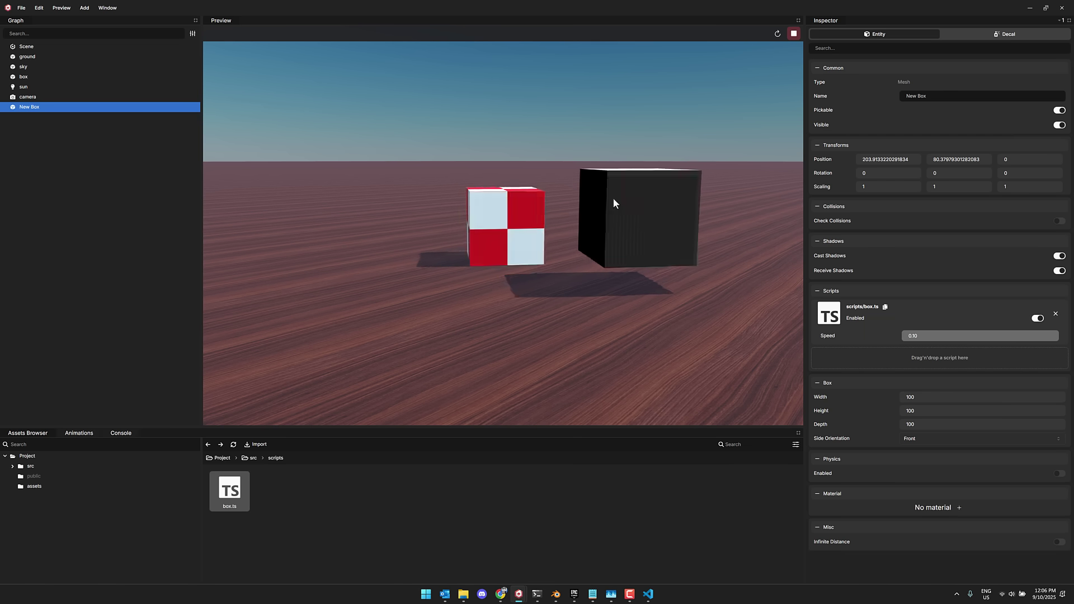
left_click(793, 34)
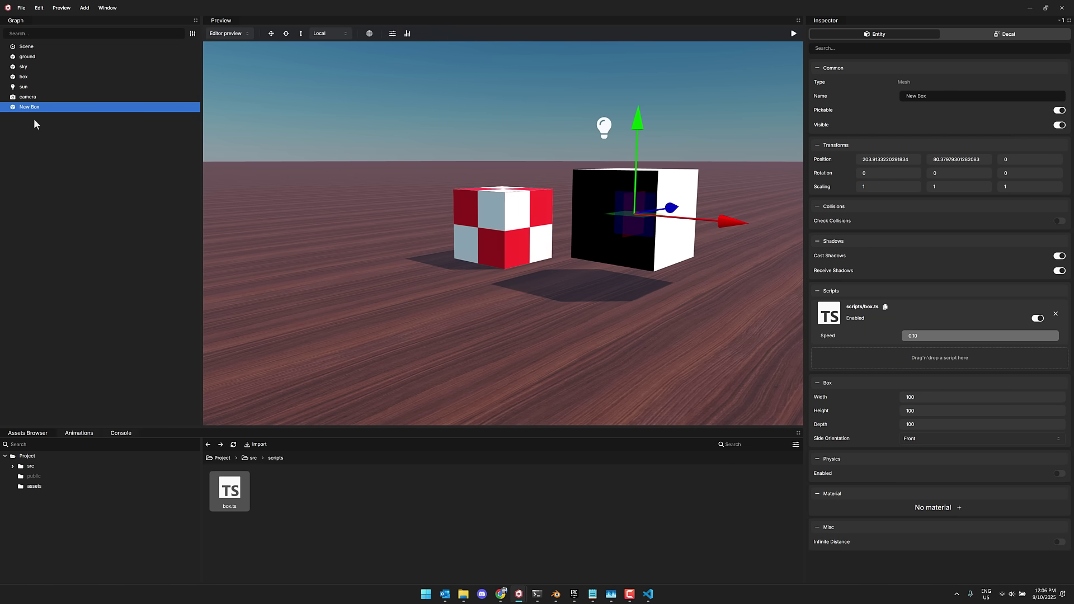
- Enable the Rendering Pipeline for the scene and lower its image processing exposure to about 0.36
left_click(45, 47)
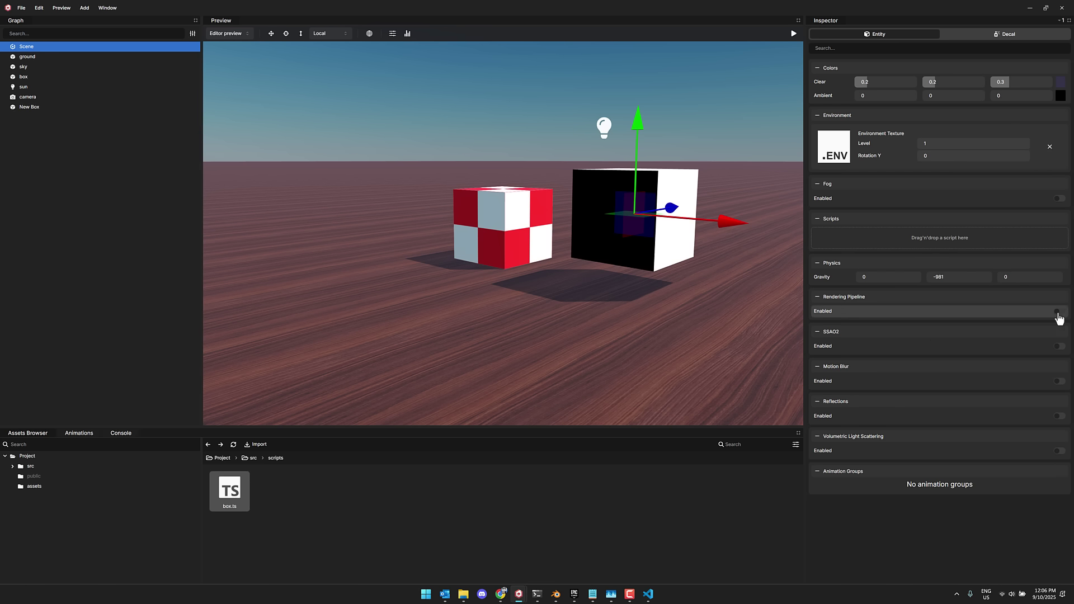
left_click(932, 311)
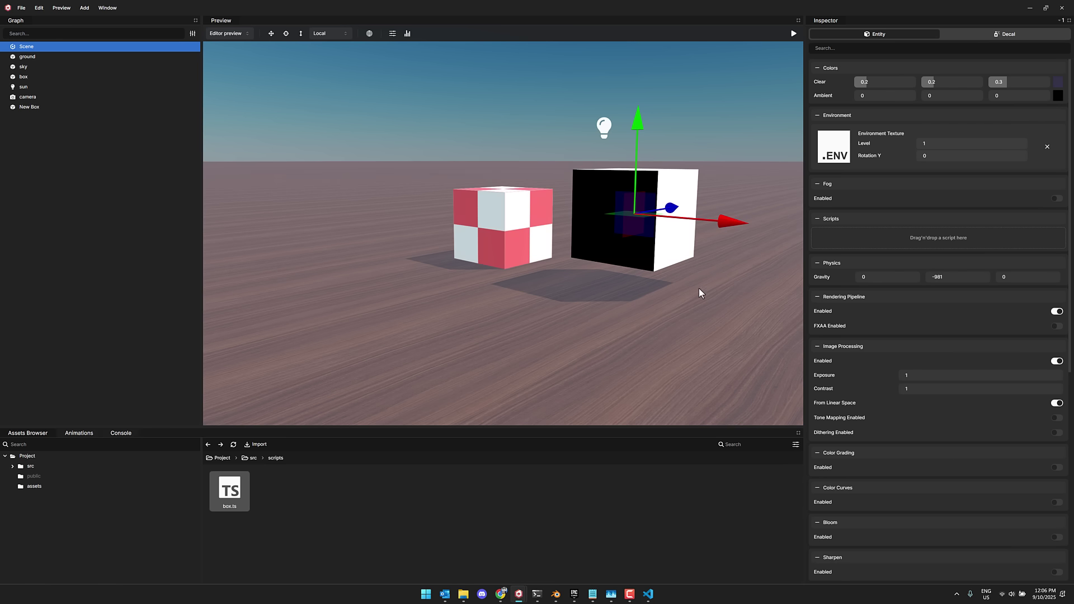
scroll(899, 457, "down", 2)
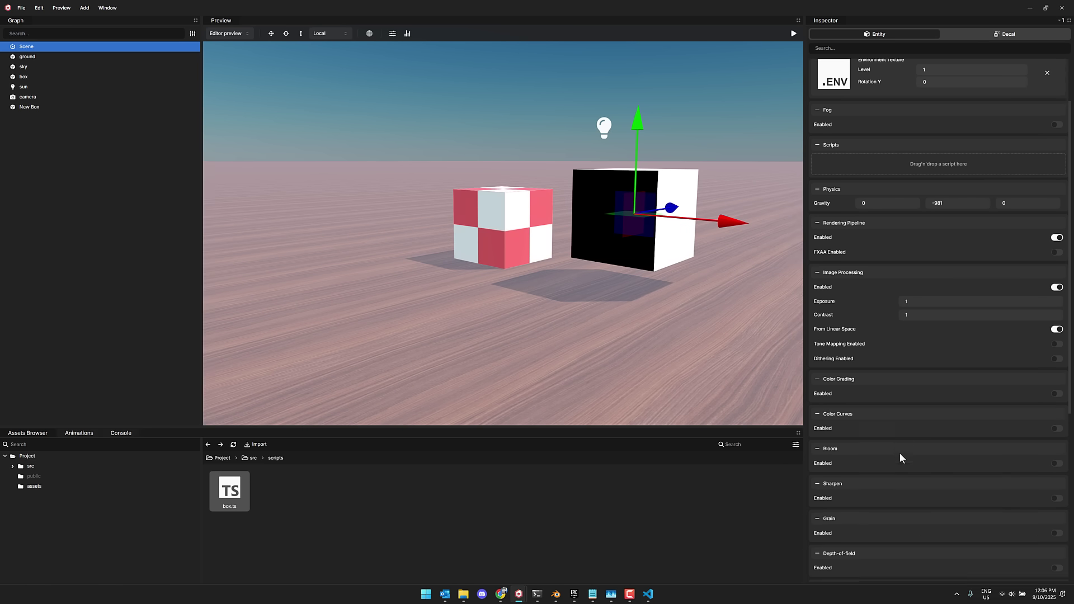
scroll(900, 452, "down", 4)
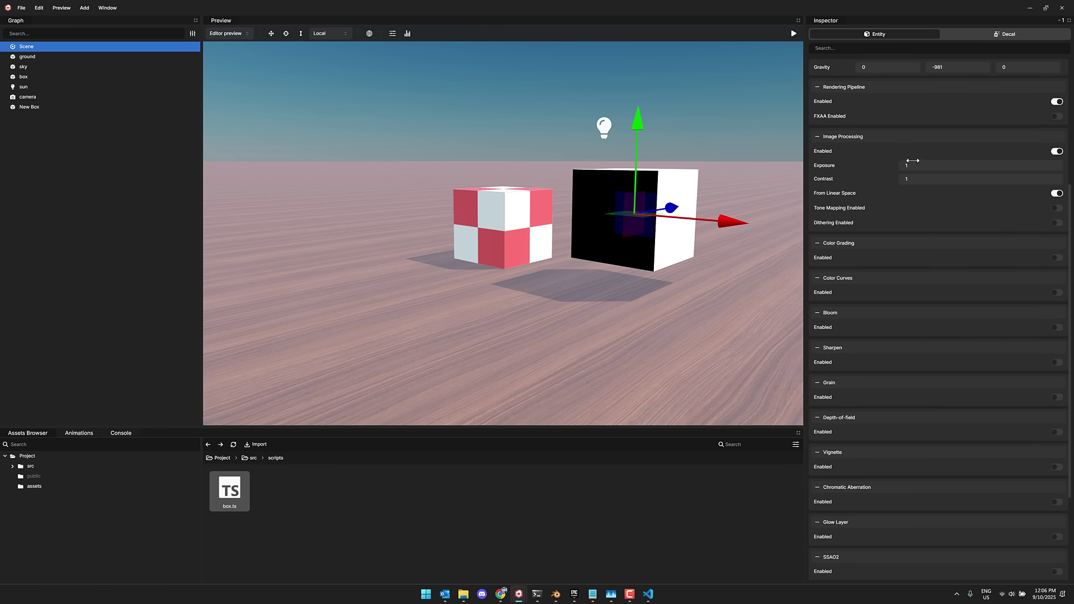
left_click_drag(916, 166, 915, 166)
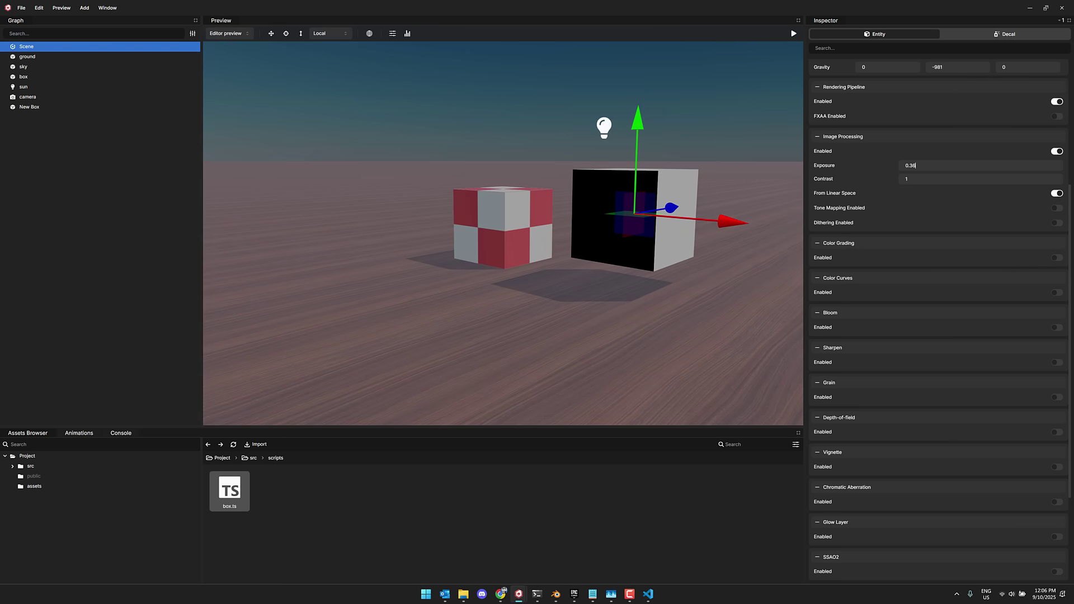
- Look through the scene's post-processing effects, and enable tone mapping with the Reinhard type
scroll(897, 263, "down", 4)
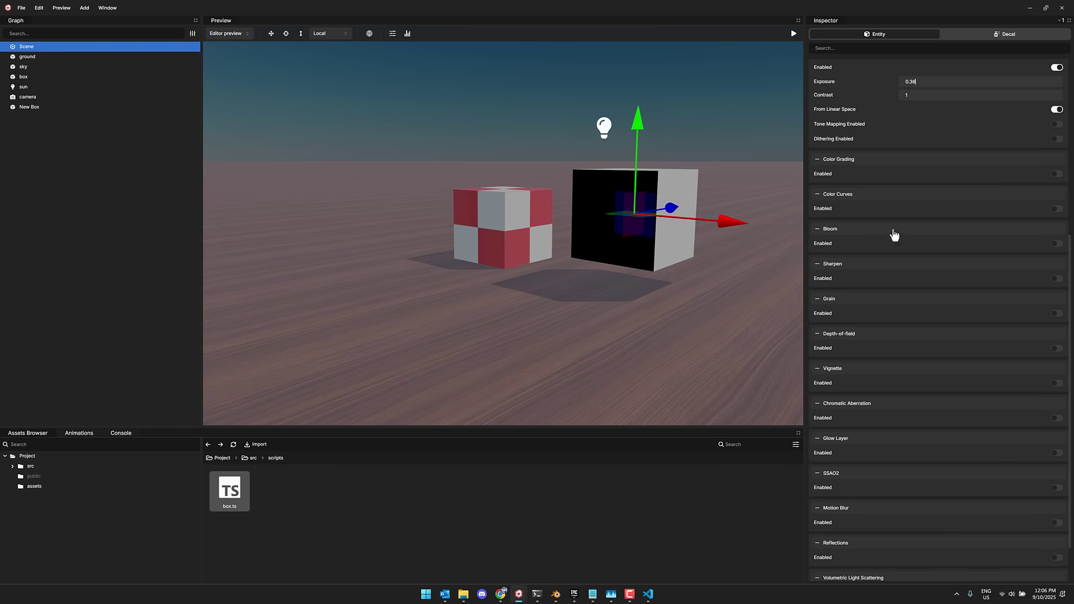
scroll(898, 268, "down", 1)
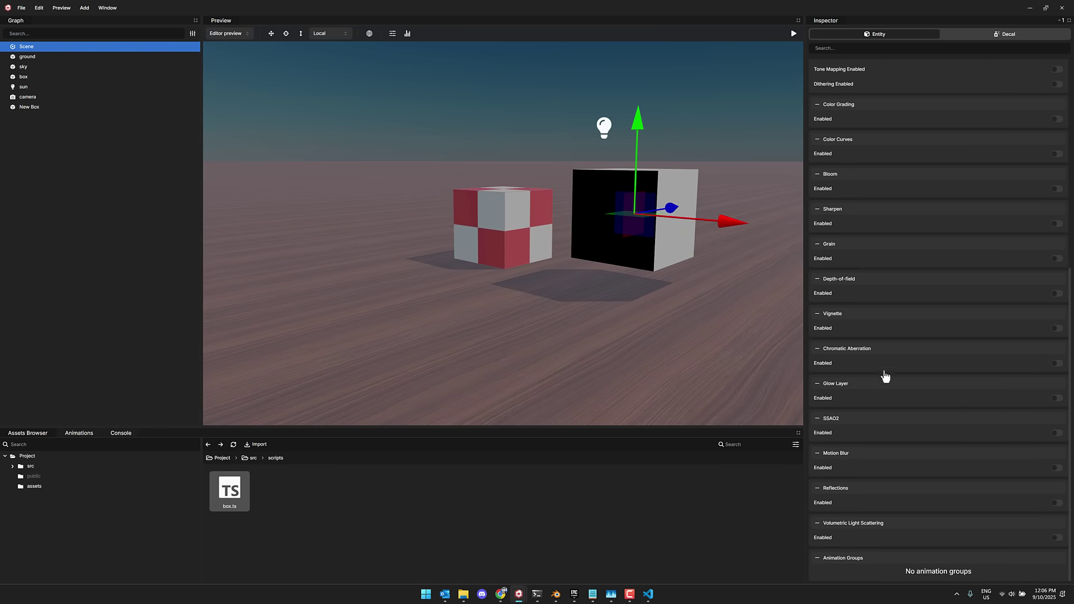
scroll(917, 415, "up", 4)
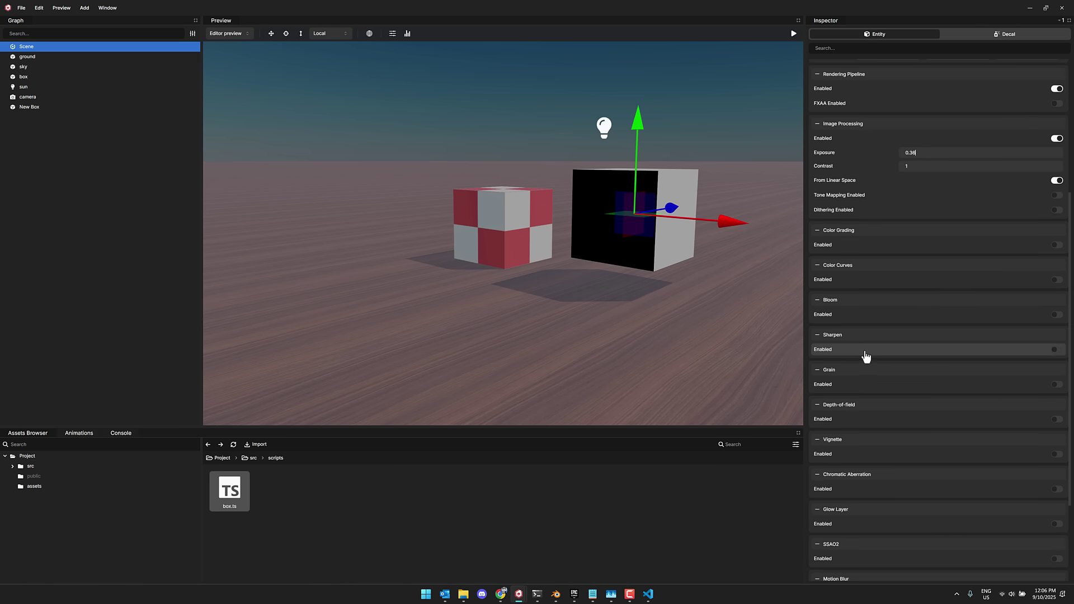
scroll(864, 352, "down", 3)
scroll(864, 354, "down", 2)
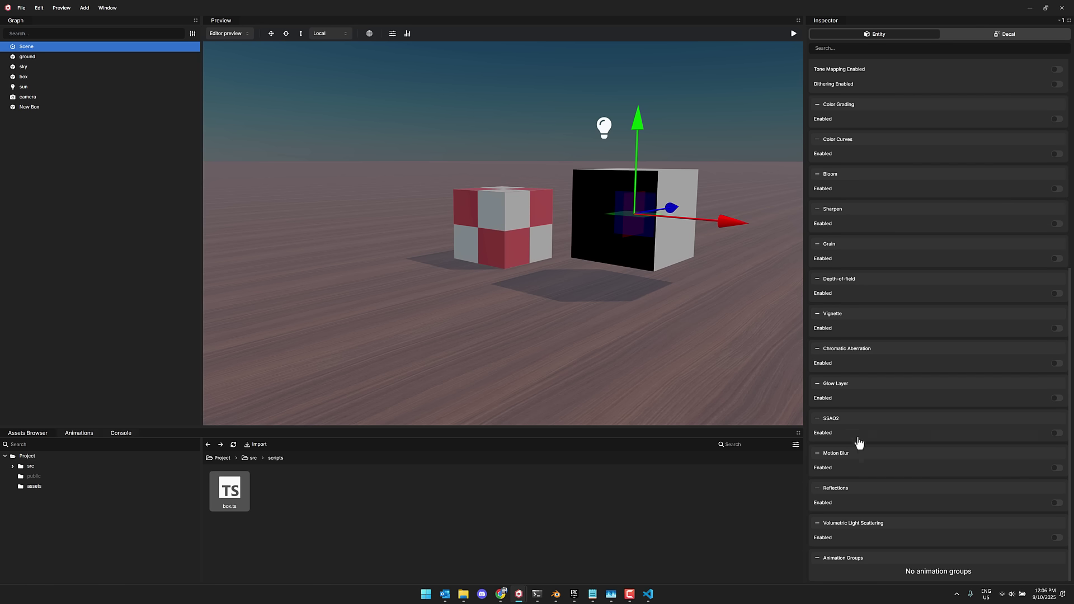
scroll(847, 486, "up", 9)
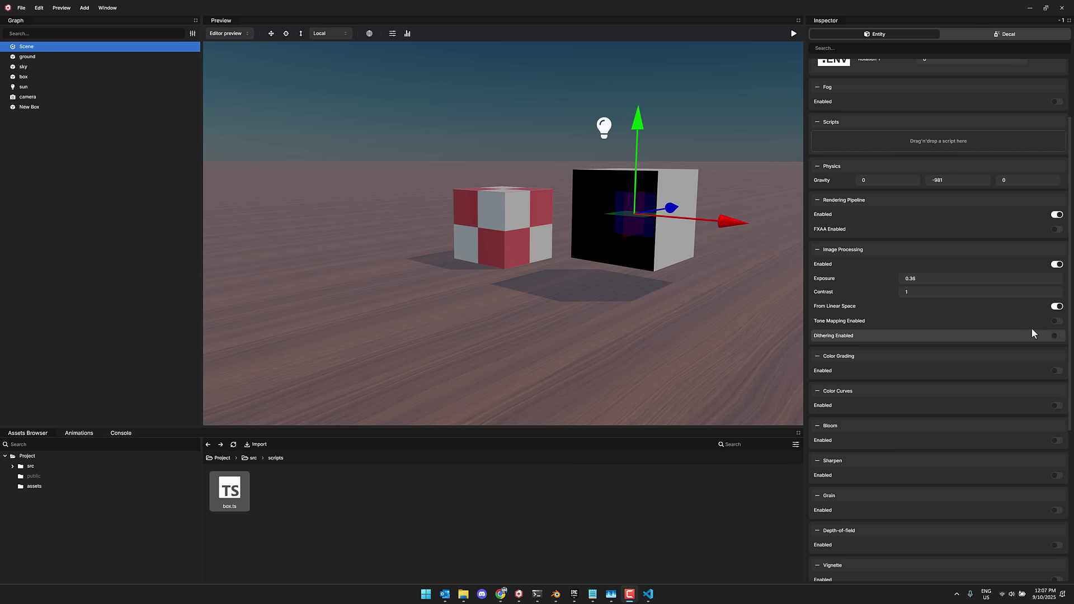
left_click(1055, 323)
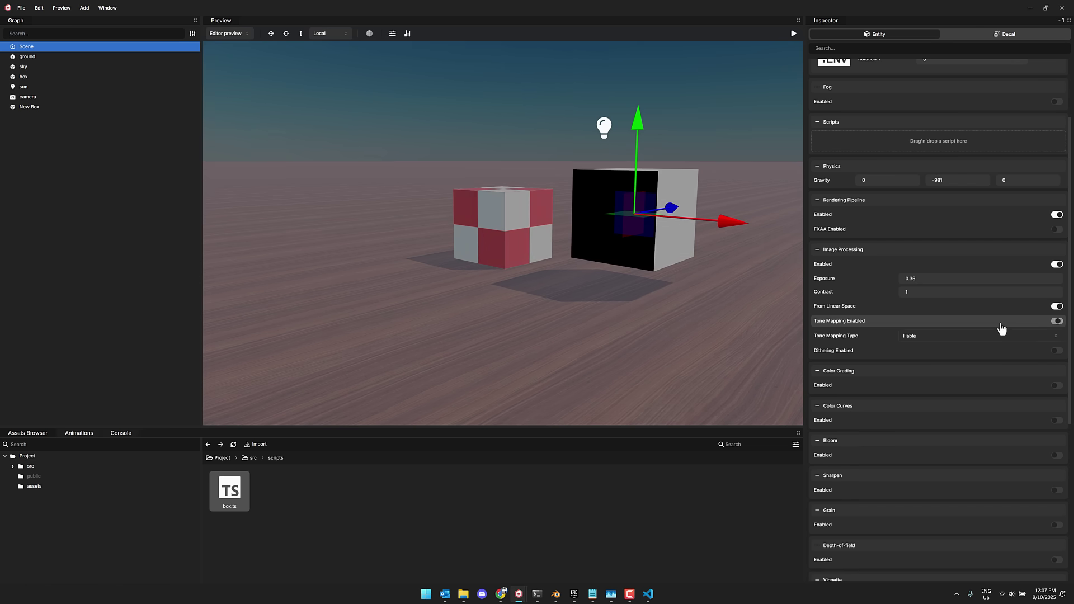
left_click(920, 339)
left_click(920, 361)
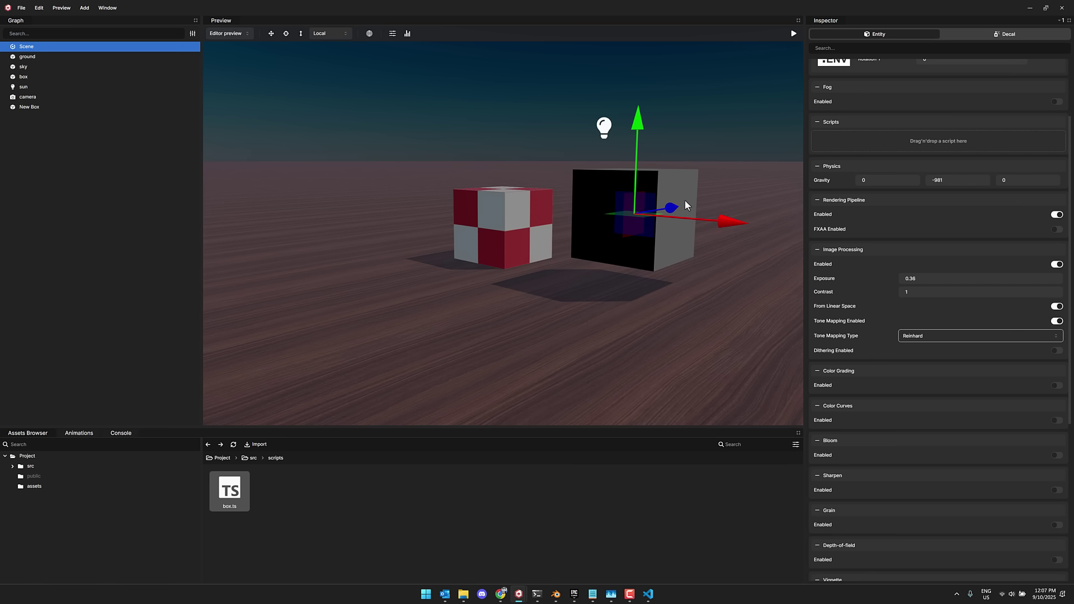
- Select the sun light in the scene and change its diffuse color to a strong red
left_click(605, 128)
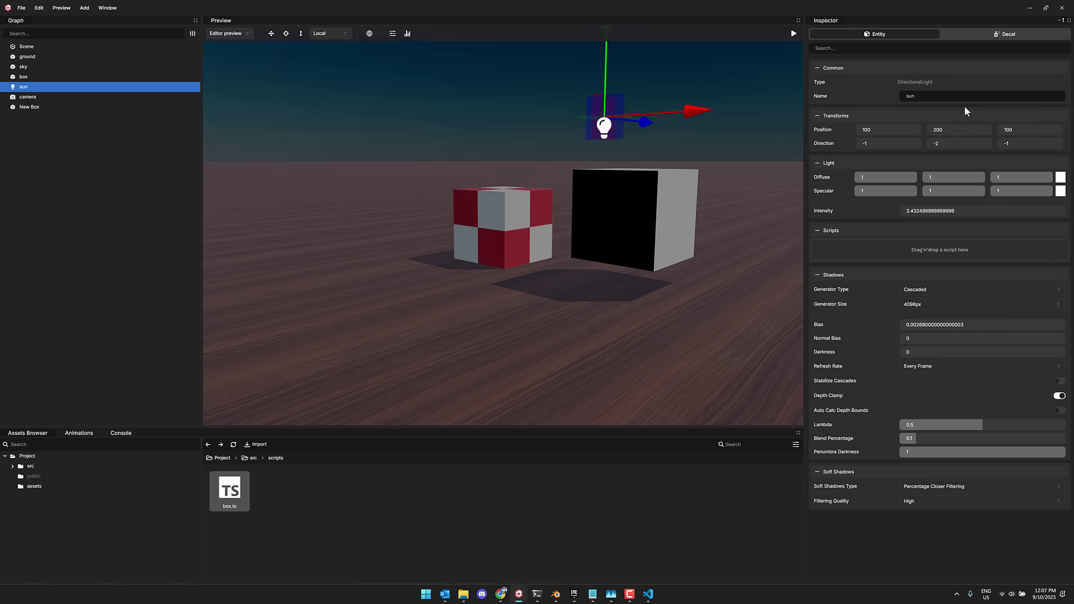
left_click(1060, 177)
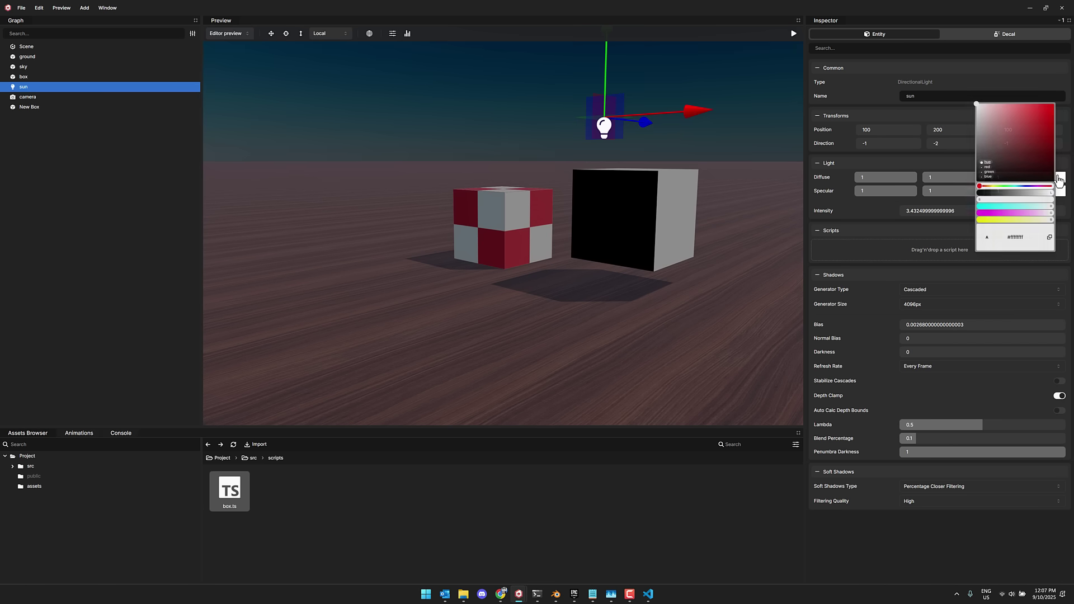
left_click_drag(1024, 147, 1051, 118)
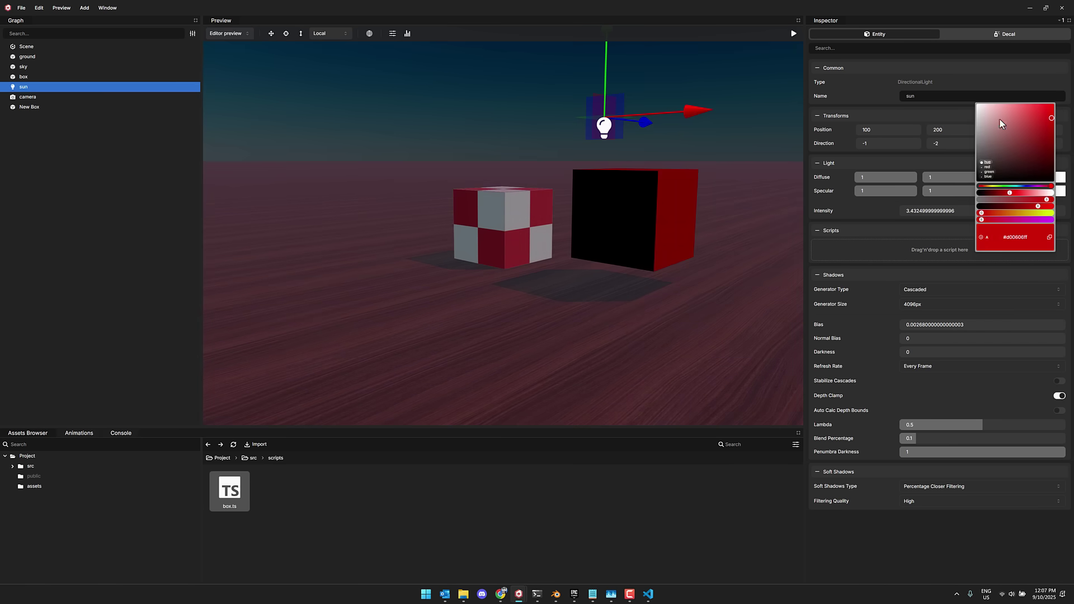
left_click(664, 338)
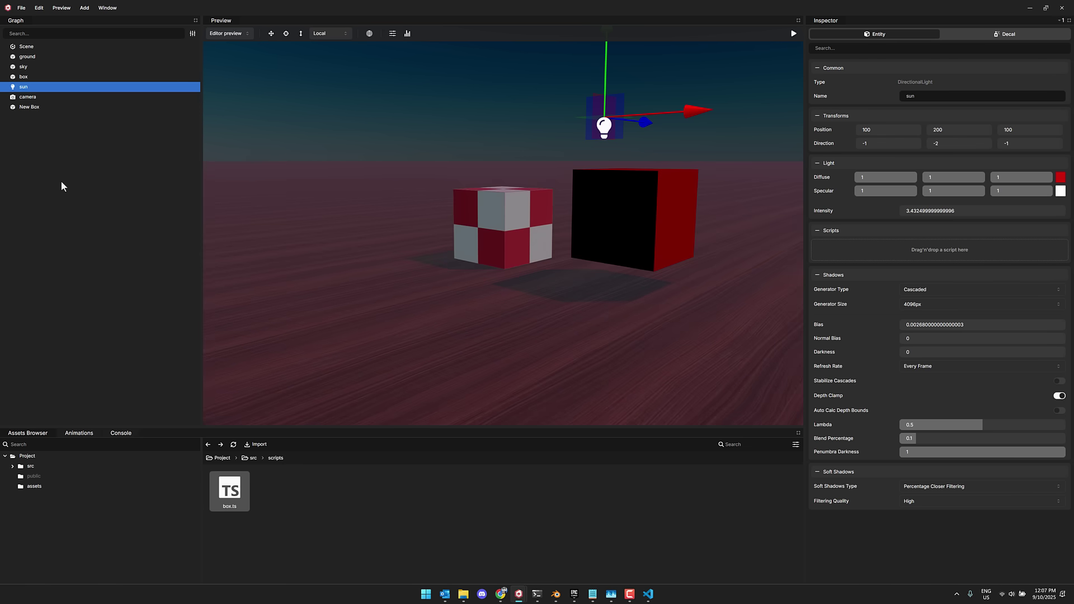
- Add a point light to the scene and move it forward along Z, out in front of the boxes
right_click(62, 180)
left_click(17, 146)
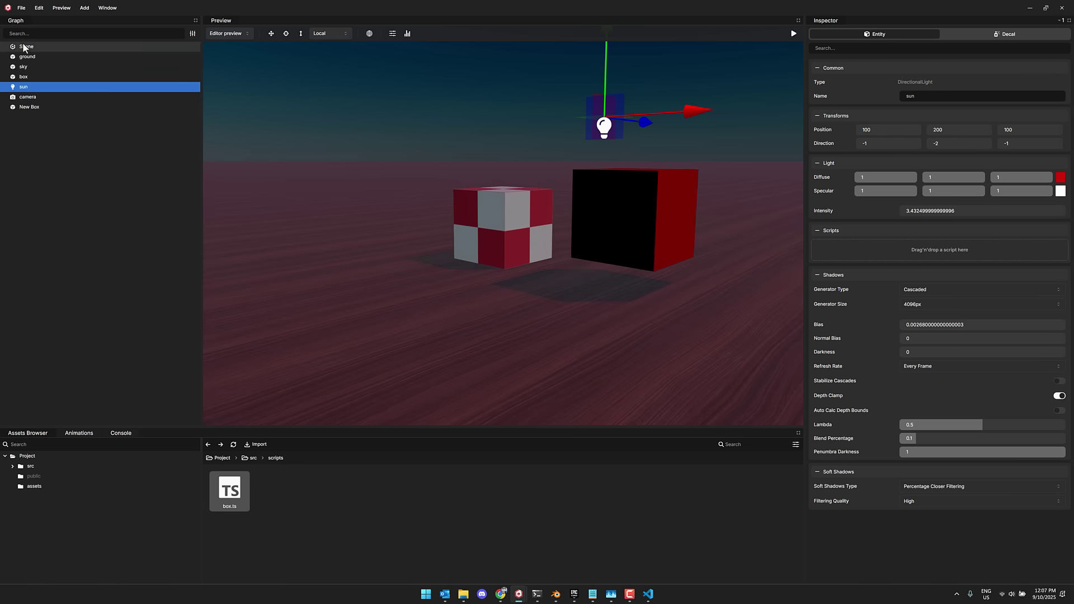
right_click(39, 149)
mouse_move(51, 151)
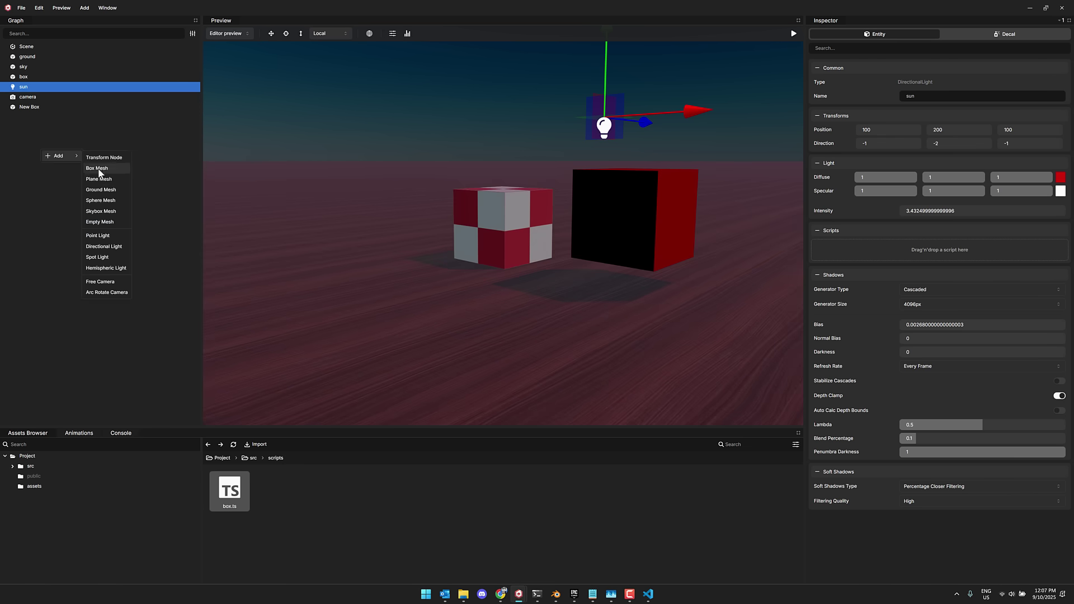
left_click(101, 235)
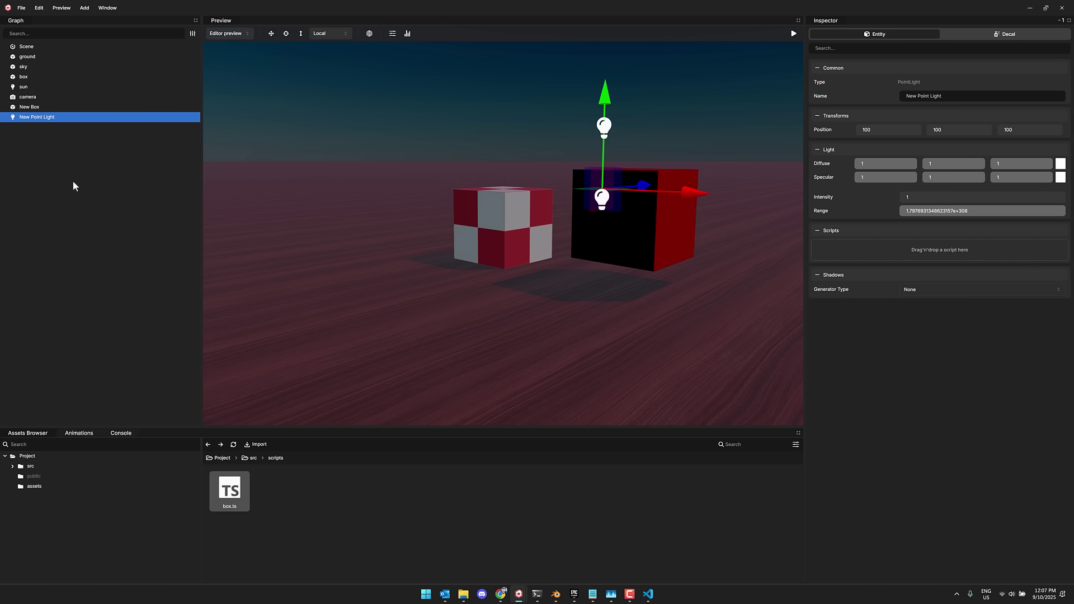
left_click_drag(647, 190, 330, 175)
- Set the point light's intensity to 3.56 and range to 1074000, and give it a Classic shadow generator
left_click_drag(917, 197, 944, 211)
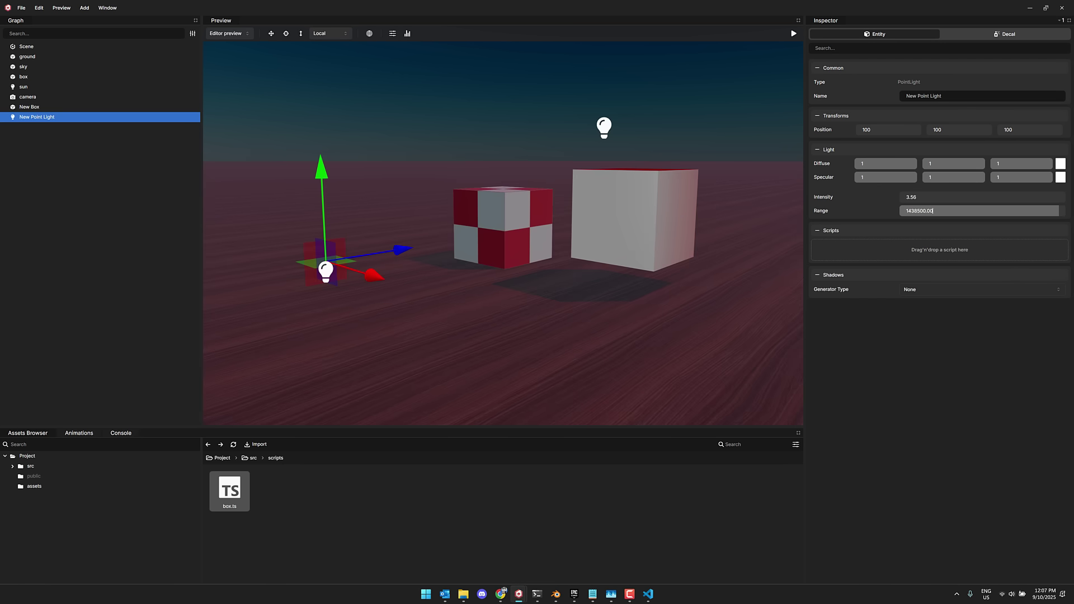
left_click(933, 297)
left_click(927, 323)
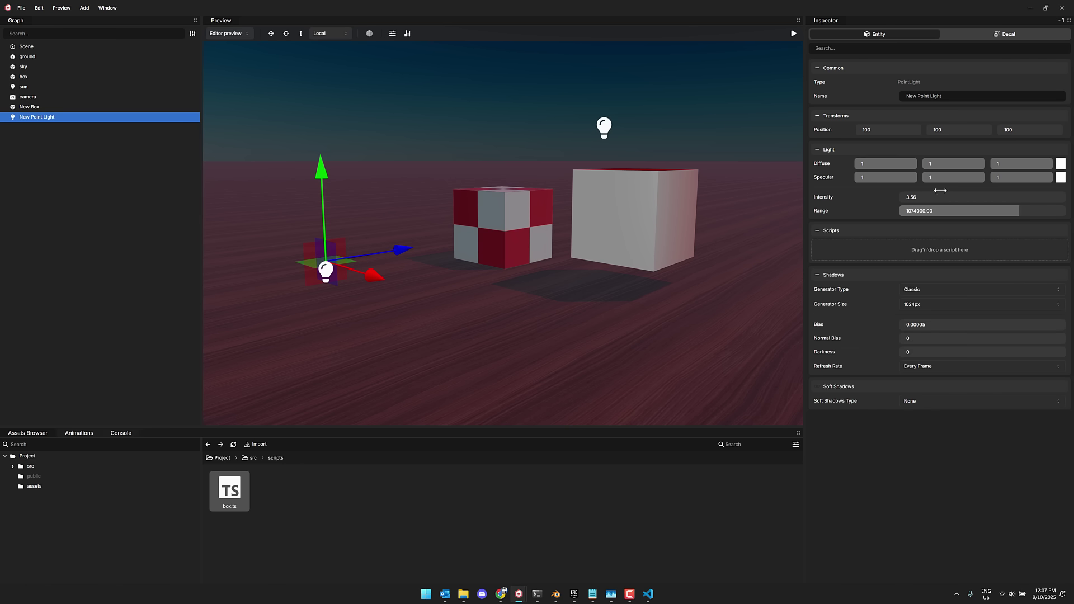
- Change the point light's diffuse color to violet, #6e00ff
left_click(1059, 176)
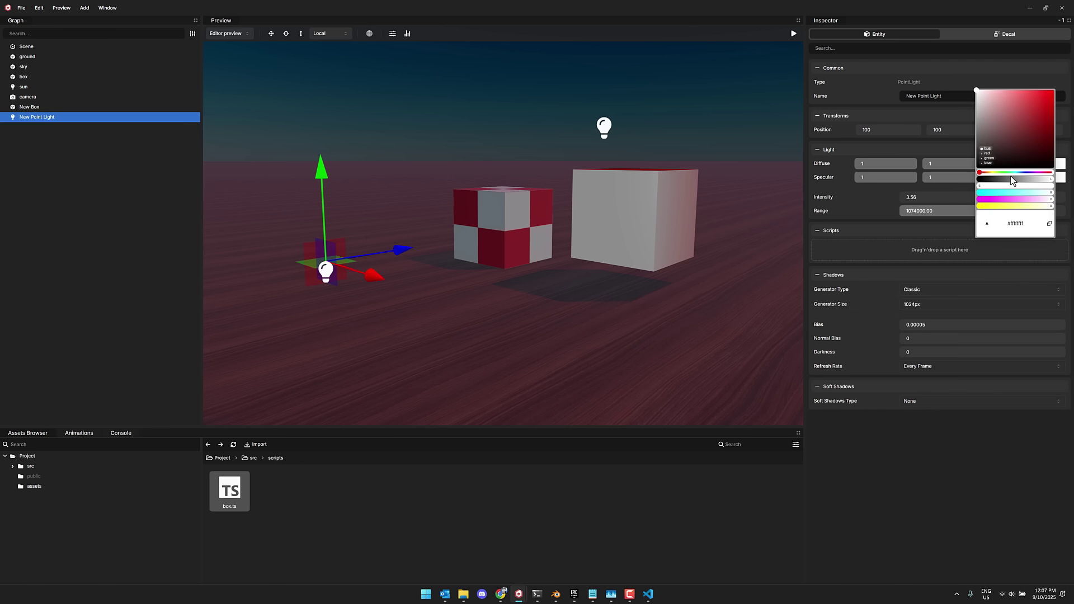
left_click_drag(1021, 173, 1031, 178)
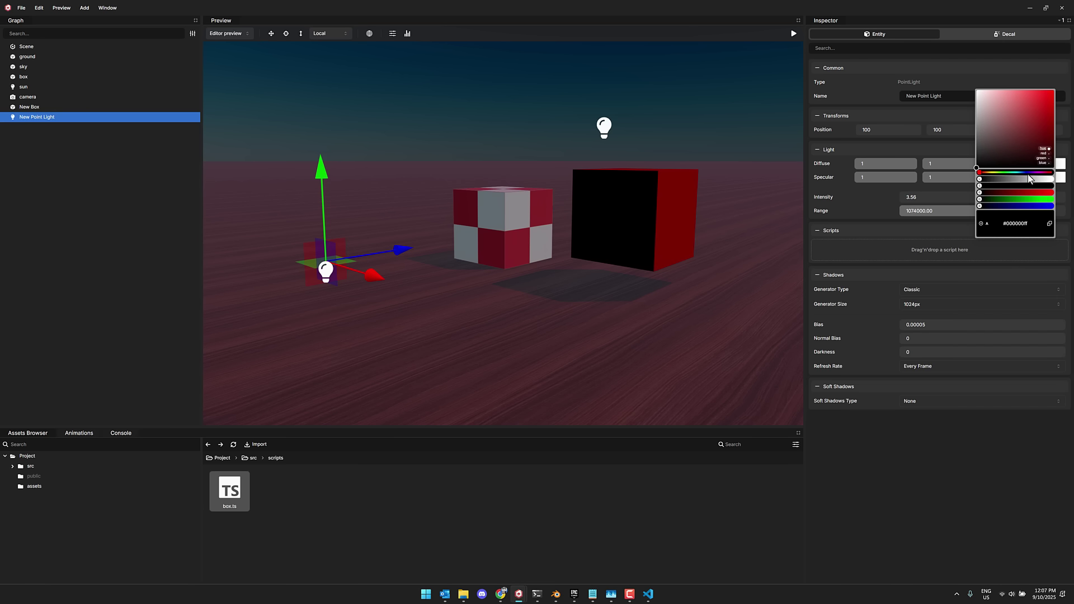
left_click_drag(1028, 158, 1051, 147)
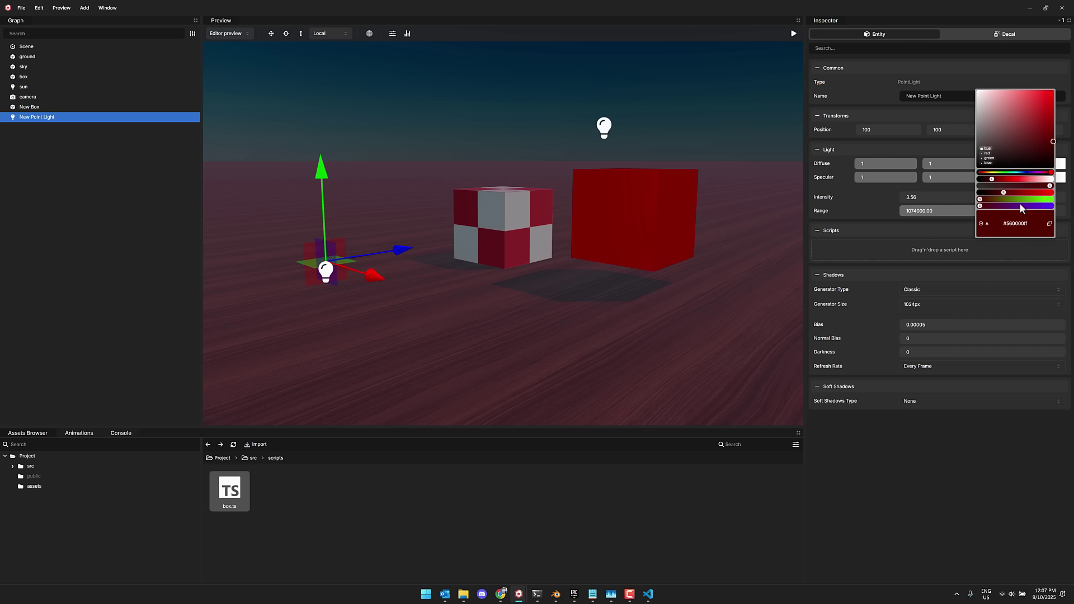
left_click_drag(1020, 209, 1051, 207)
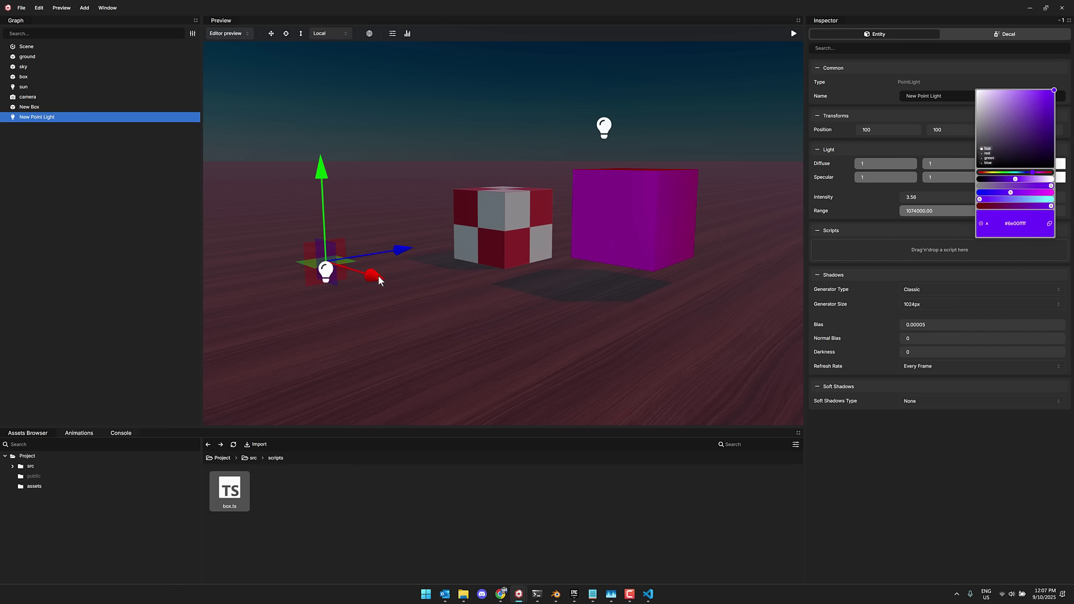
left_click(558, 326)
- Reselect the point light, raise it, and reposition it beside the checkered box
left_click(373, 278)
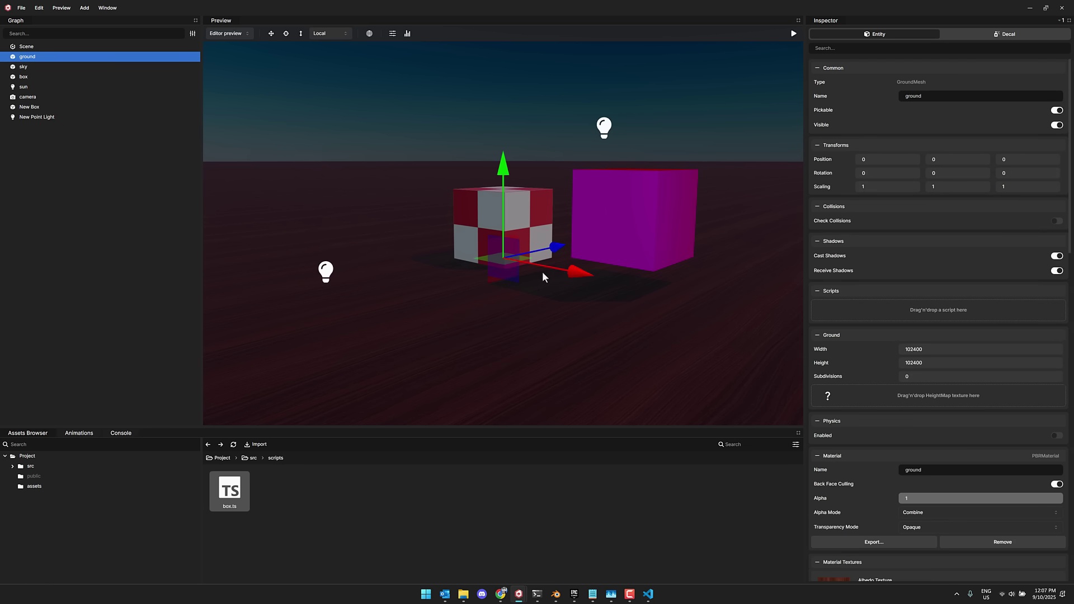
mouse_move(556, 272)
left_mouse_down()
mouse_move(675, 299)
mouse_move(548, 271)
mouse_move(565, 273)
left_mouse_up()
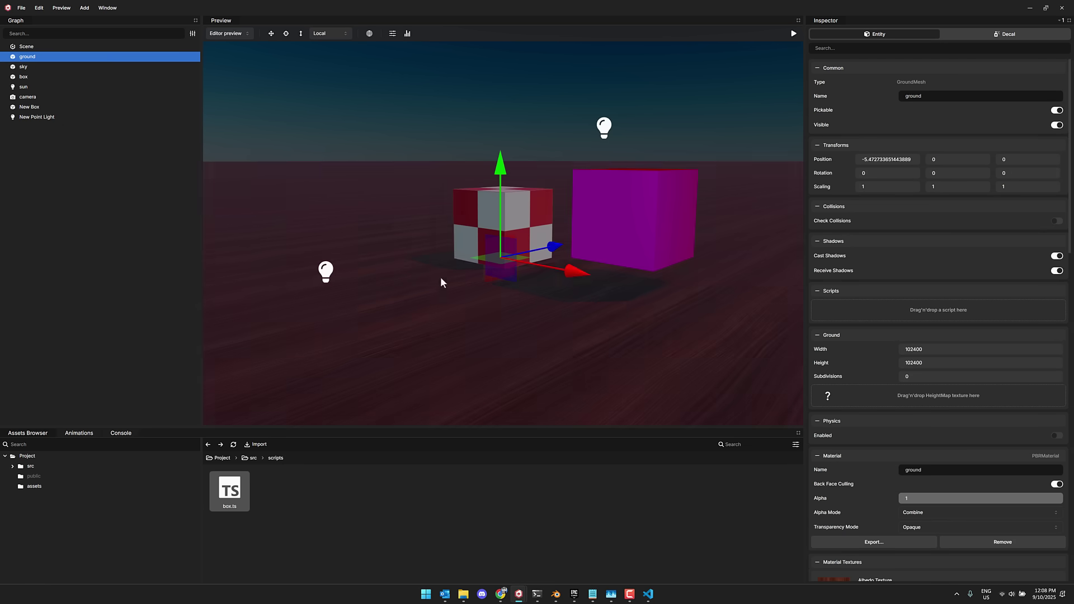
left_click(327, 271)
left_click_drag(382, 276, 534, 314)
left_click_drag(436, 206, 444, 120)
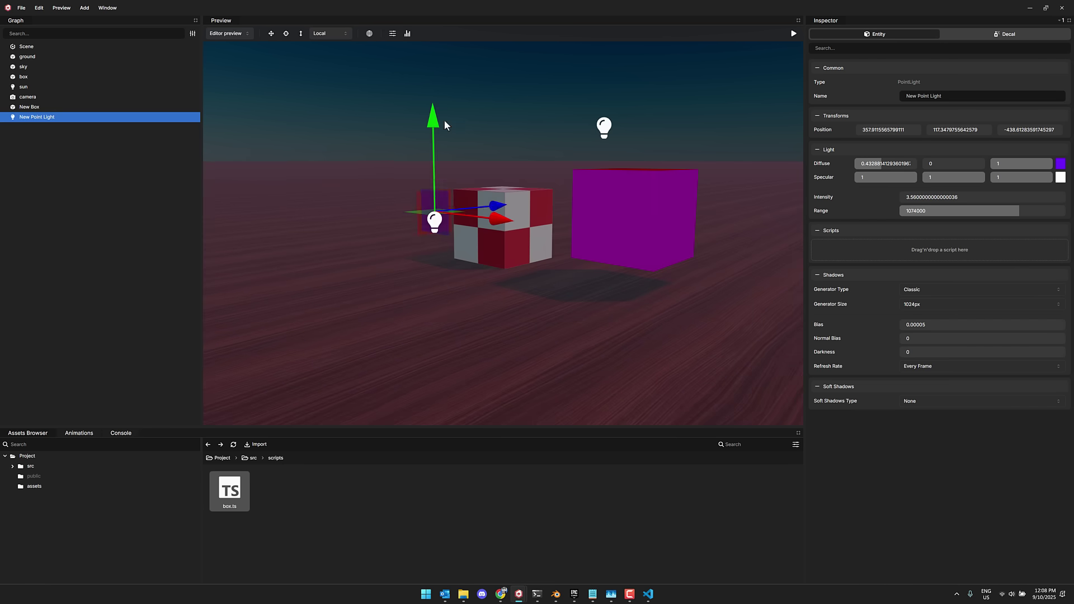
left_click_drag(483, 216, 402, 216)
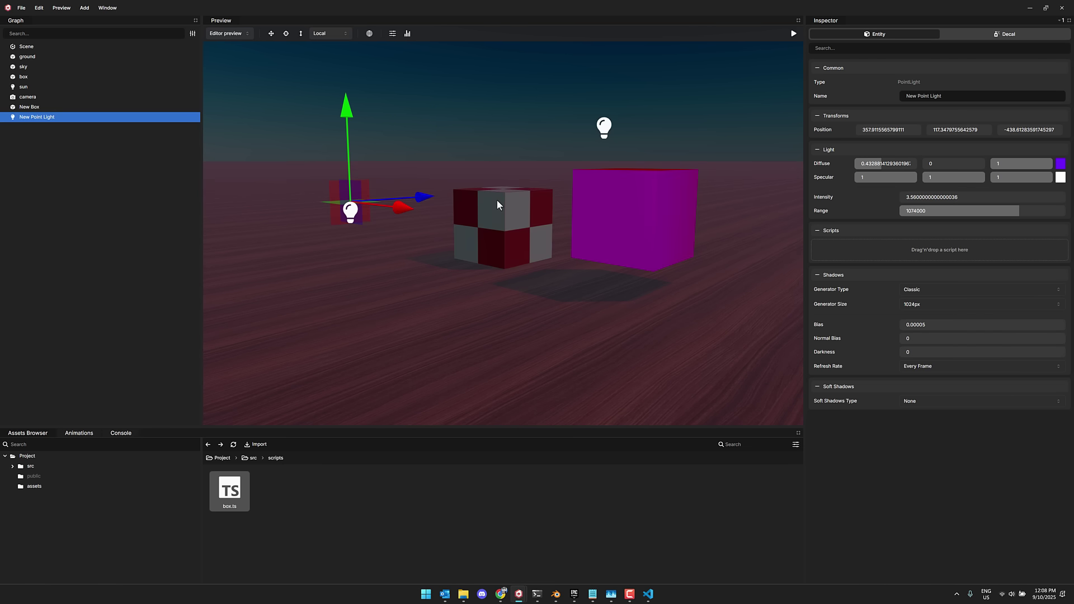
- Import SM_Dumpster.glb and SM_Skyscraper02.glb from the Downloads Assets folder in File Explorer into the project's assets folder
left_click(222, 458)
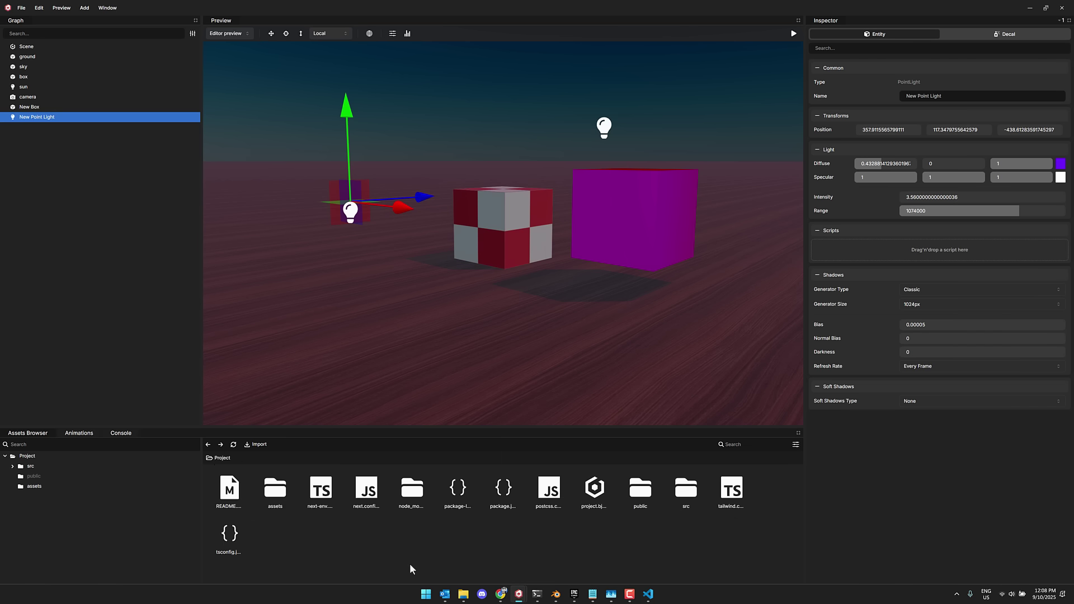
double_click(284, 490)
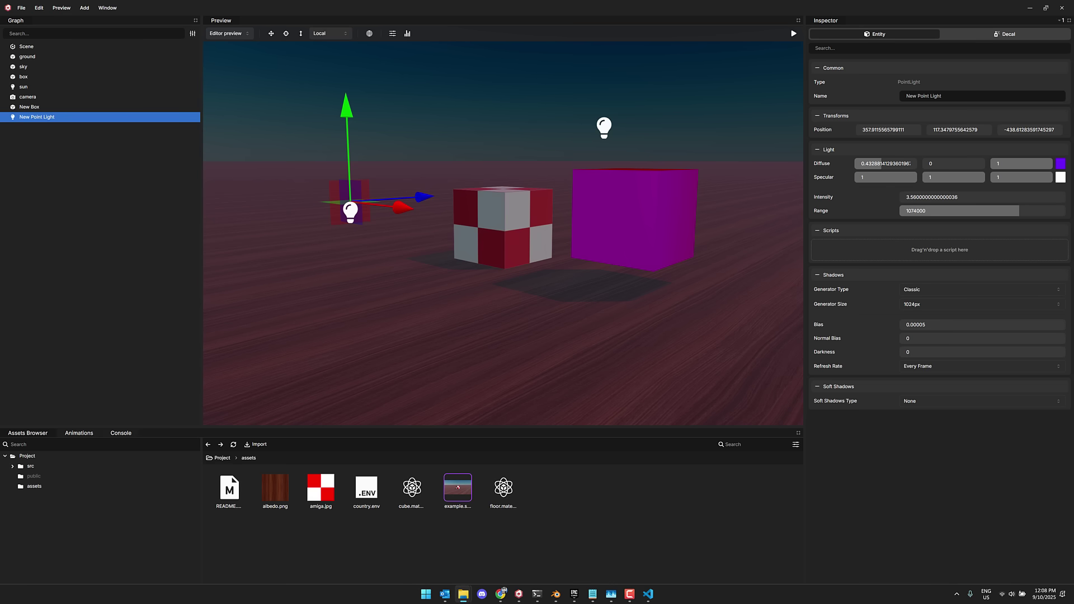
left_click_drag(280, 98, 898, 76)
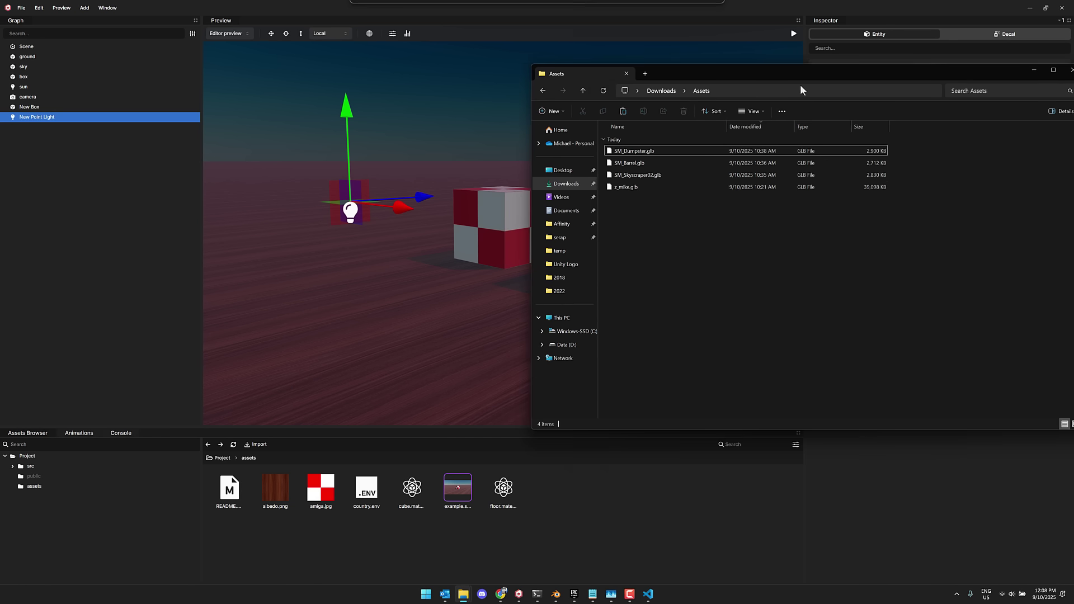
left_click_drag(644, 154, 573, 488)
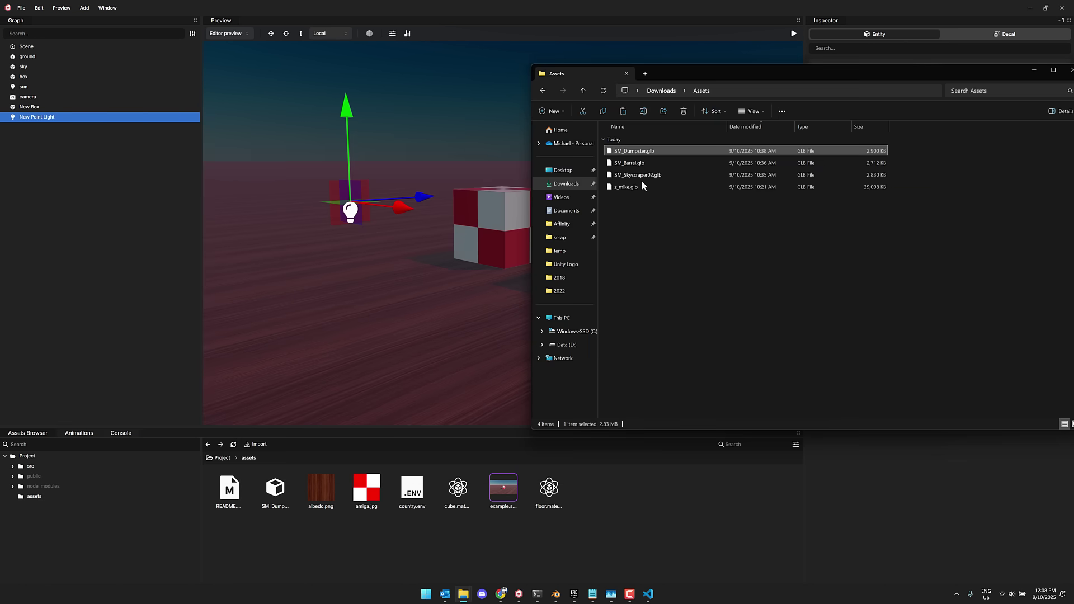
left_click_drag(642, 175, 599, 516)
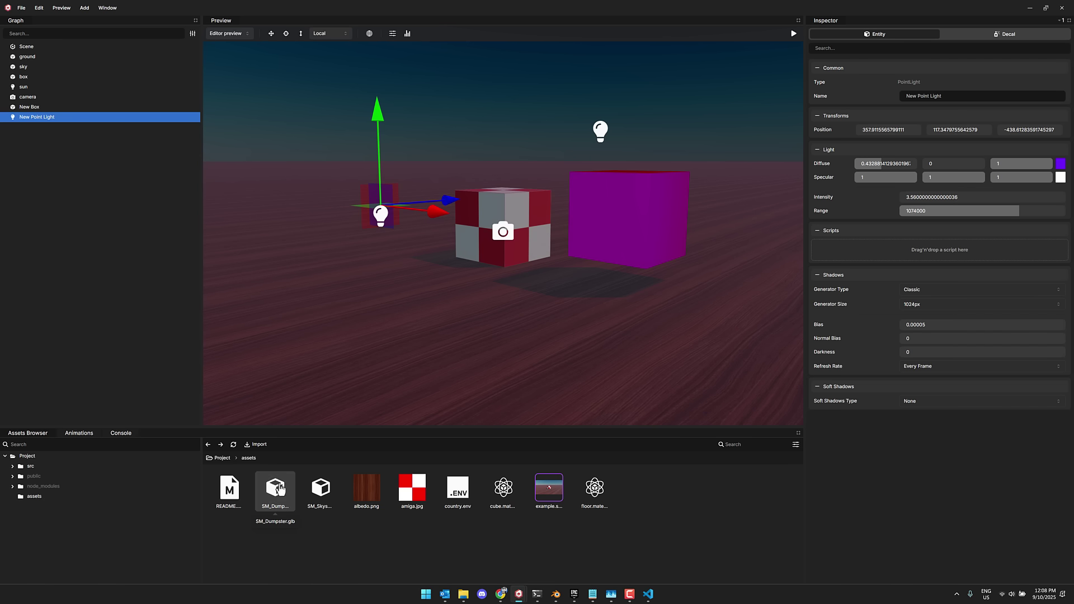
- Place the SM_Dumpster.glb model in the scene near the checkered box, and shift the point light along its X axis
left_click_drag(279, 489, 463, 340)
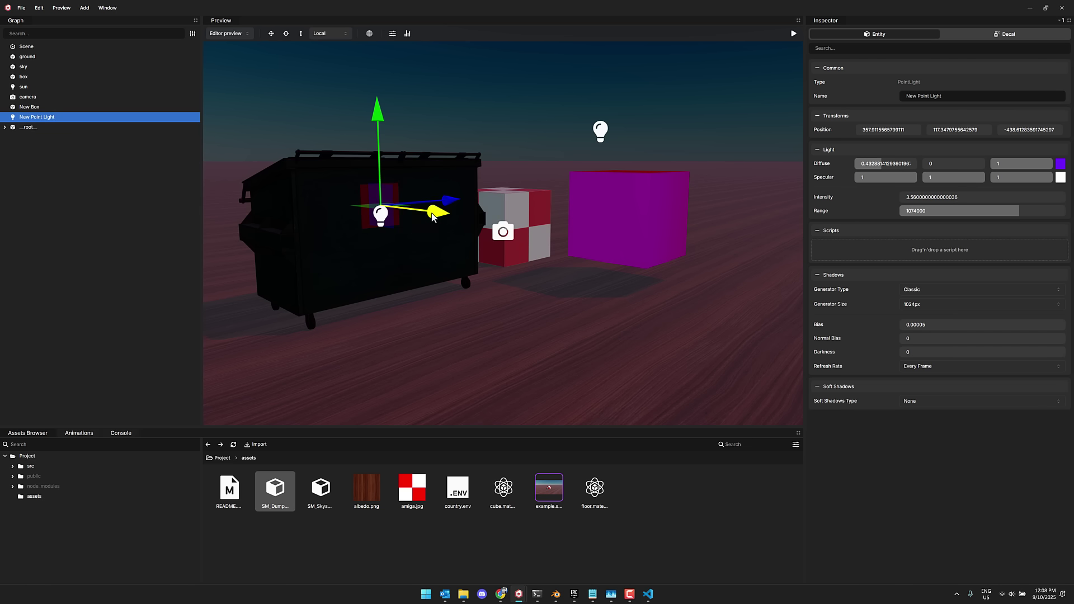
left_click_drag(437, 211, 568, 271)
- Move the dumpster's root node along its X axis and rotate it to about -137.68 degrees around Y
left_click(381, 222)
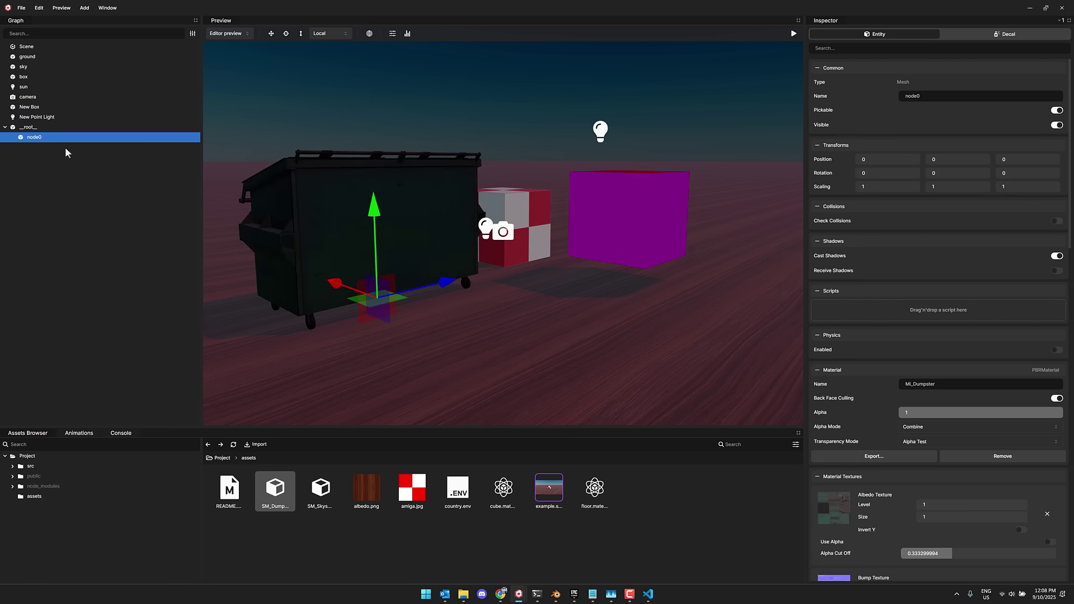
left_click(44, 130)
left_click_drag(328, 286, 440, 298)
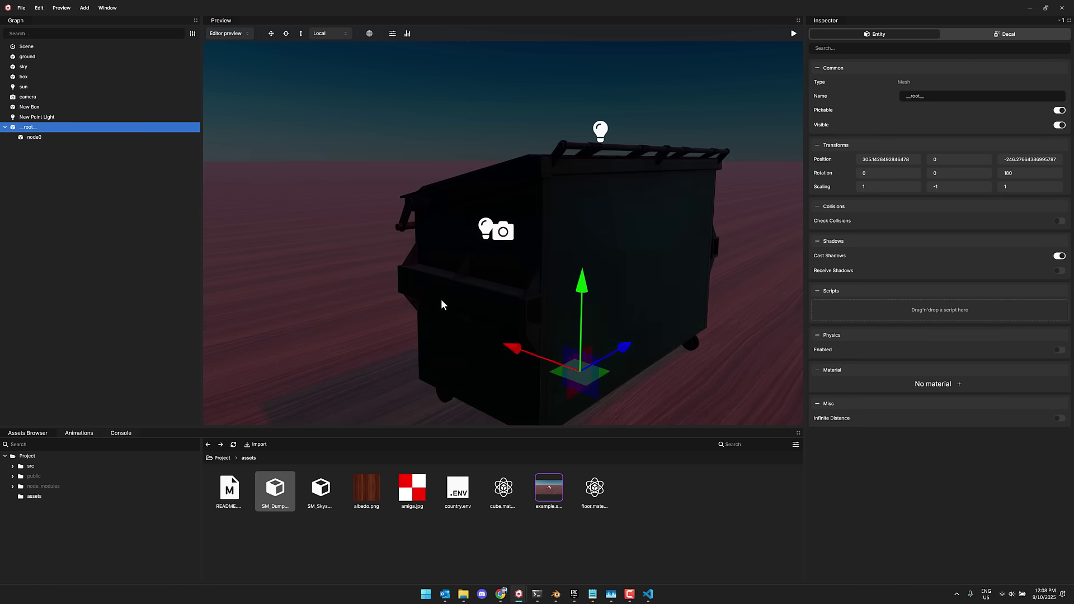
left_click(286, 33)
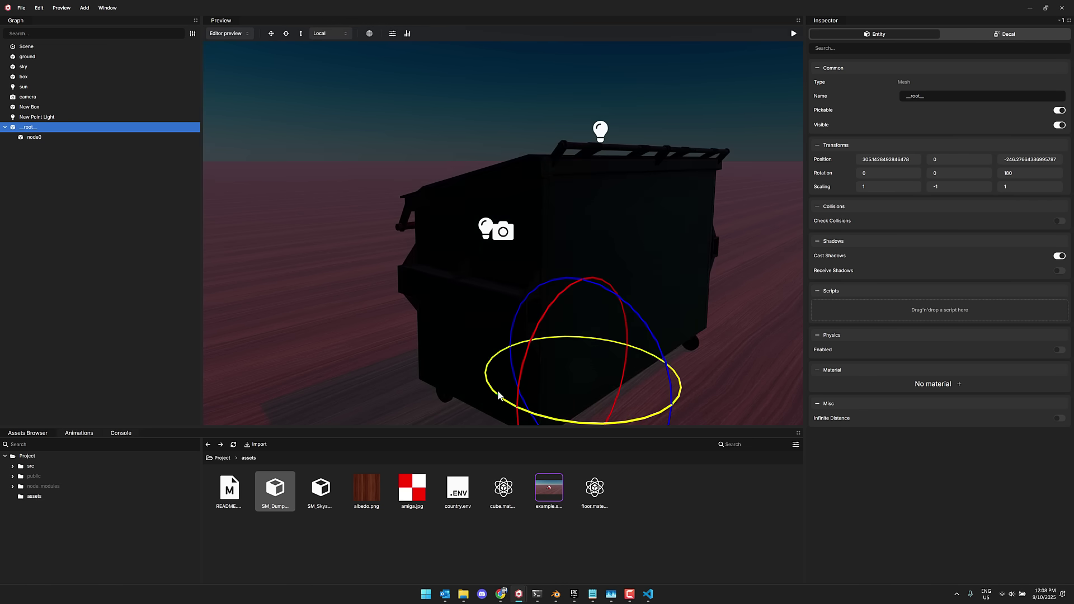
left_click_drag(497, 395, 632, 357)
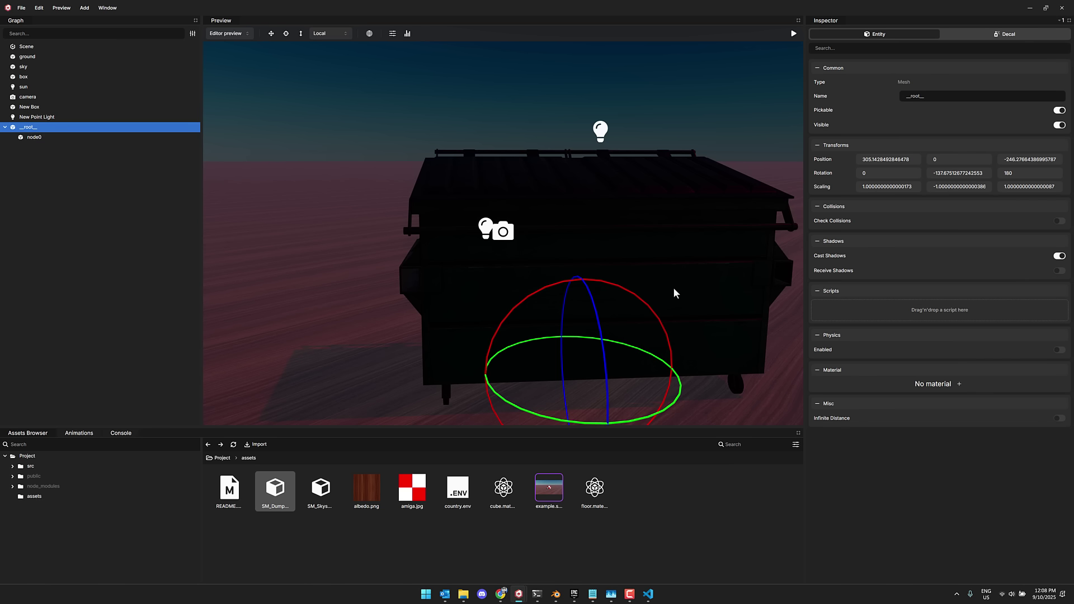
- Place SM_Skyscraper02.glb in the background behind the dumpster and scale its root node to 100 on all three axes
scroll(600, 274, "down", 10)
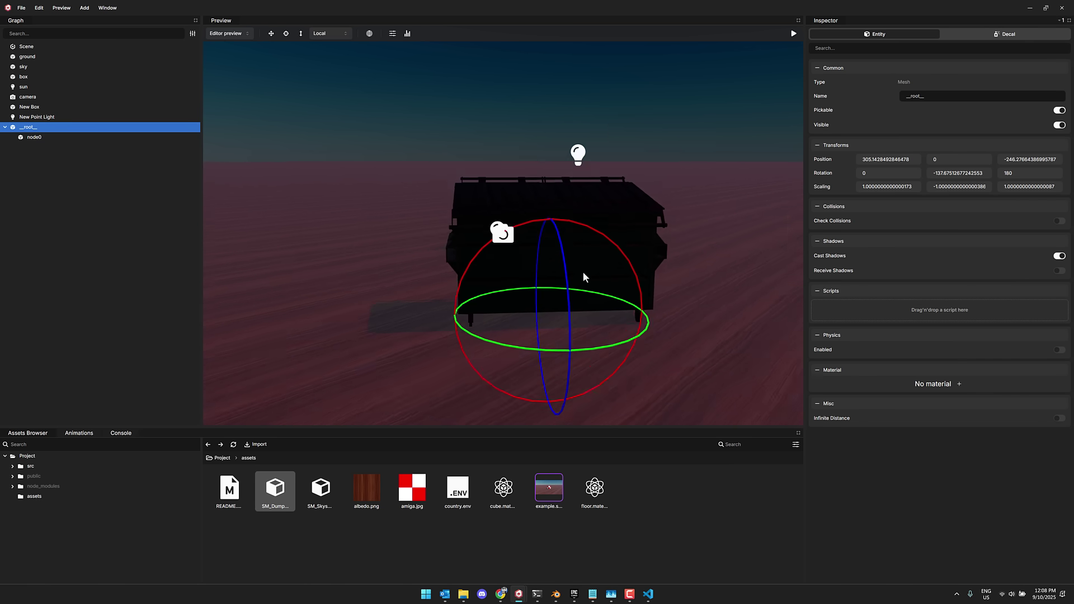
left_click_drag(321, 491, 379, 176)
left_click(16, 150)
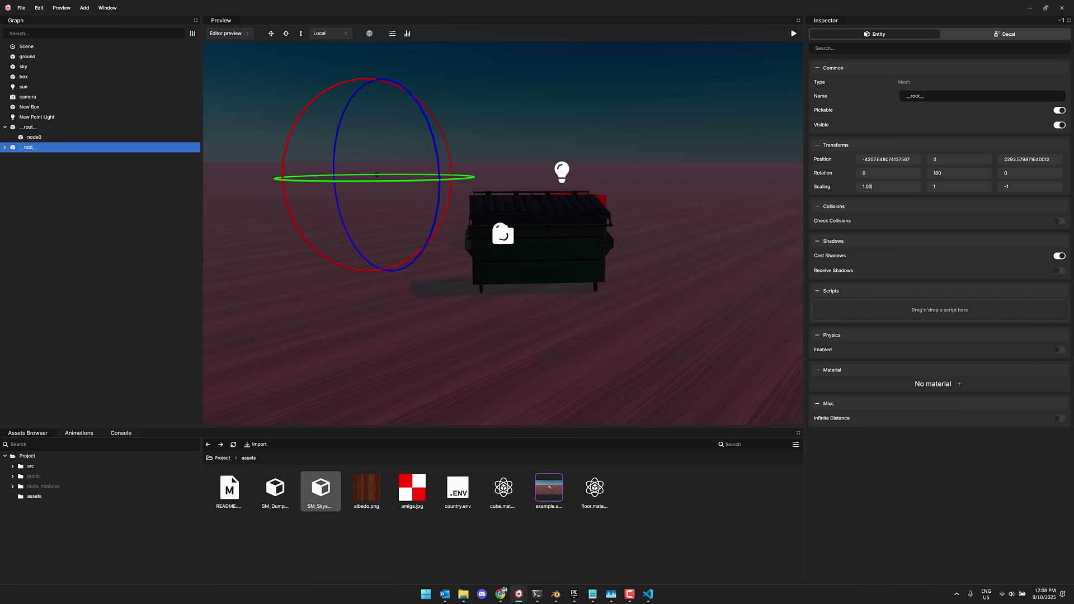
type("100")
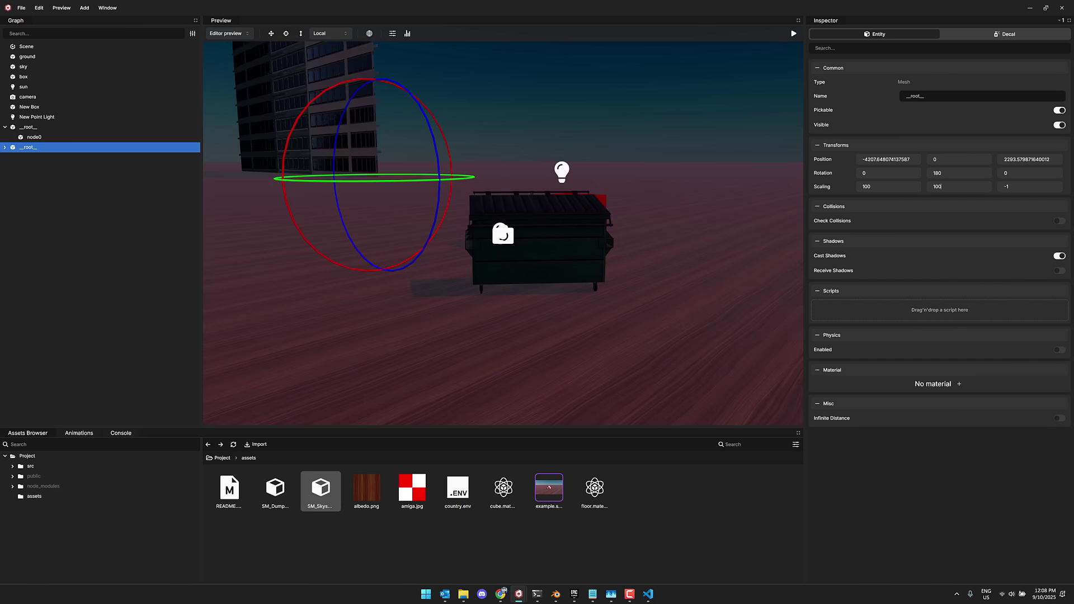
key("Tab")
type("100")
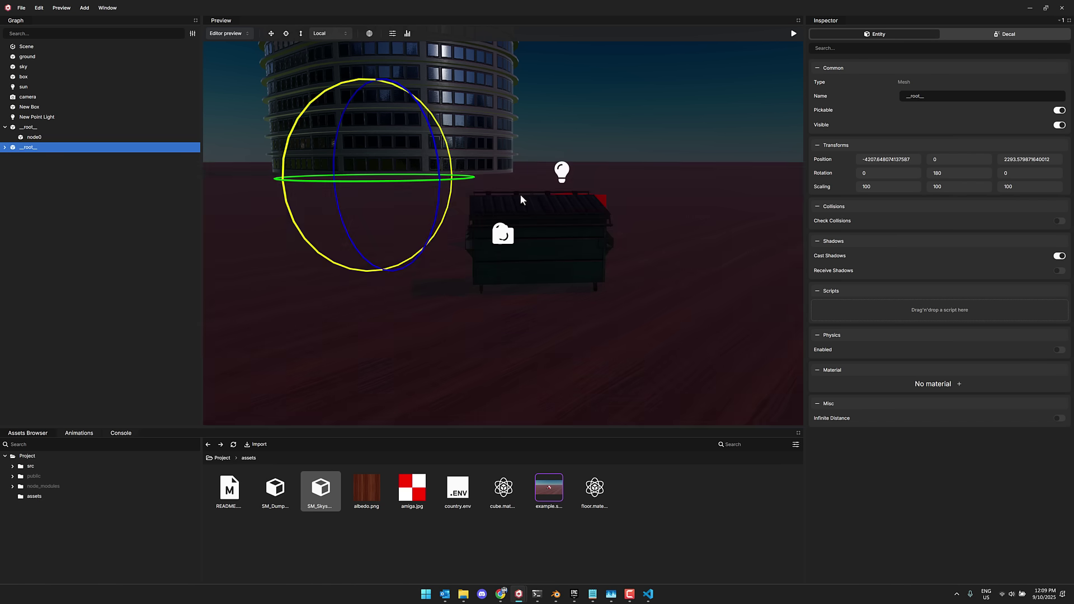
middle_click_drag(697, 223, 679, 294)
scroll(671, 301, "up", 3)
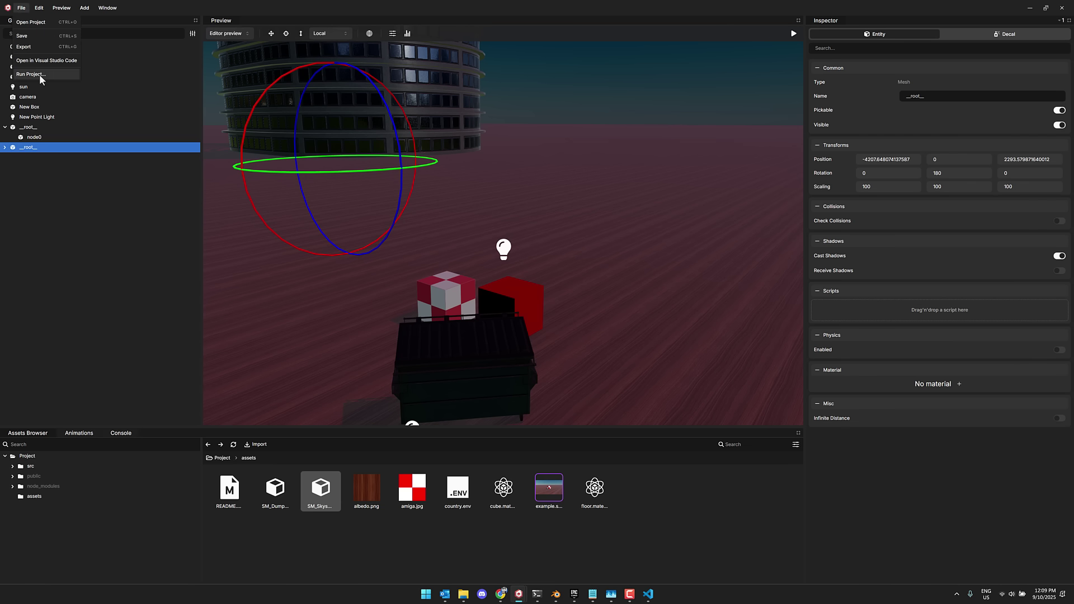
- Review the commands available for editing, saving, exporting and running the project
left_click(37, 9)
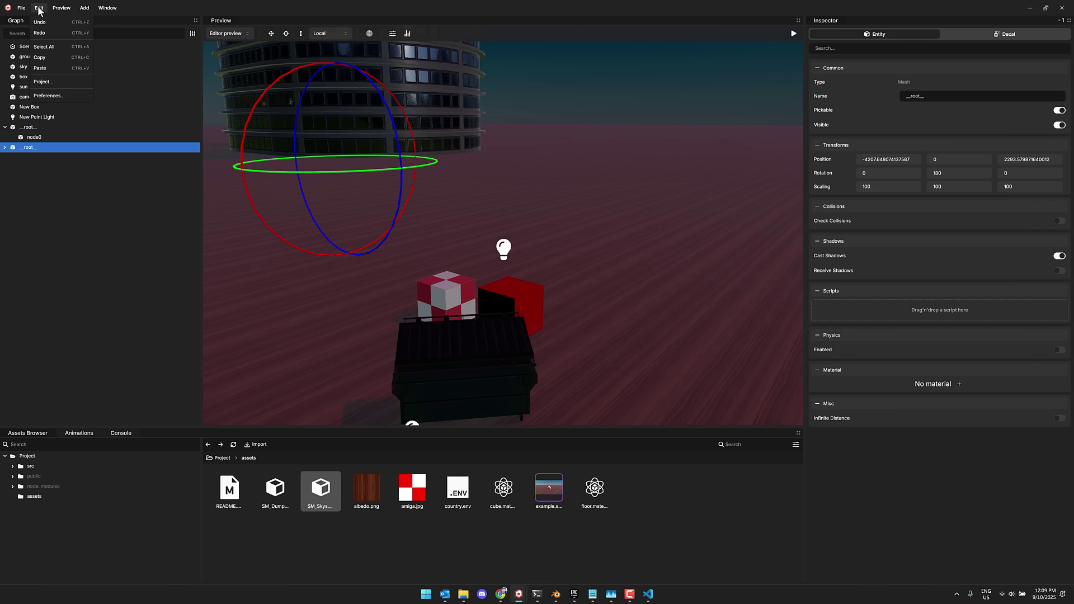
left_click(21, 8)
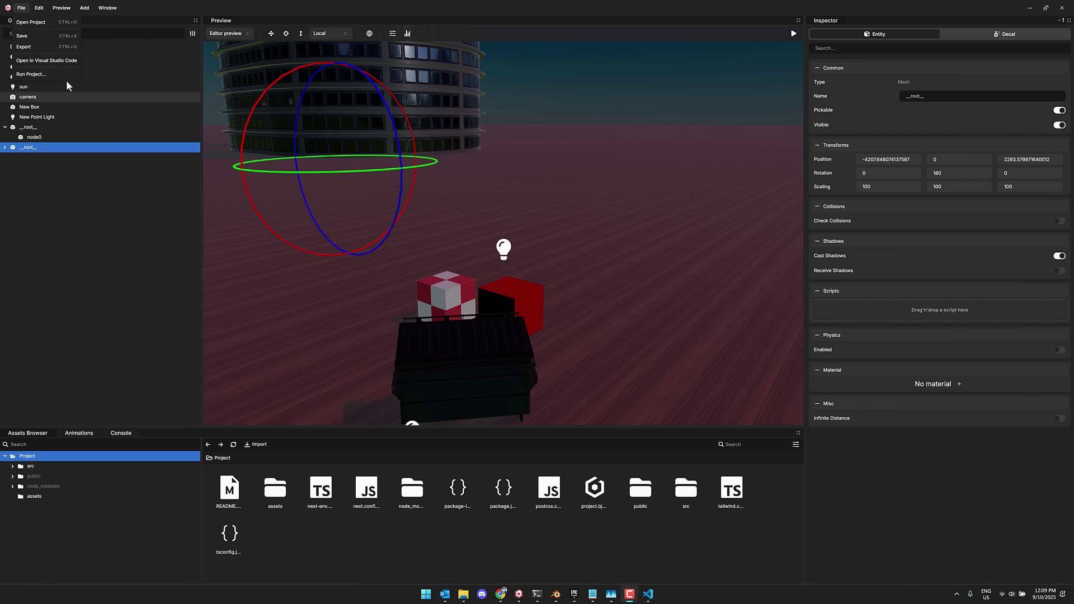
left_click(32, 46)
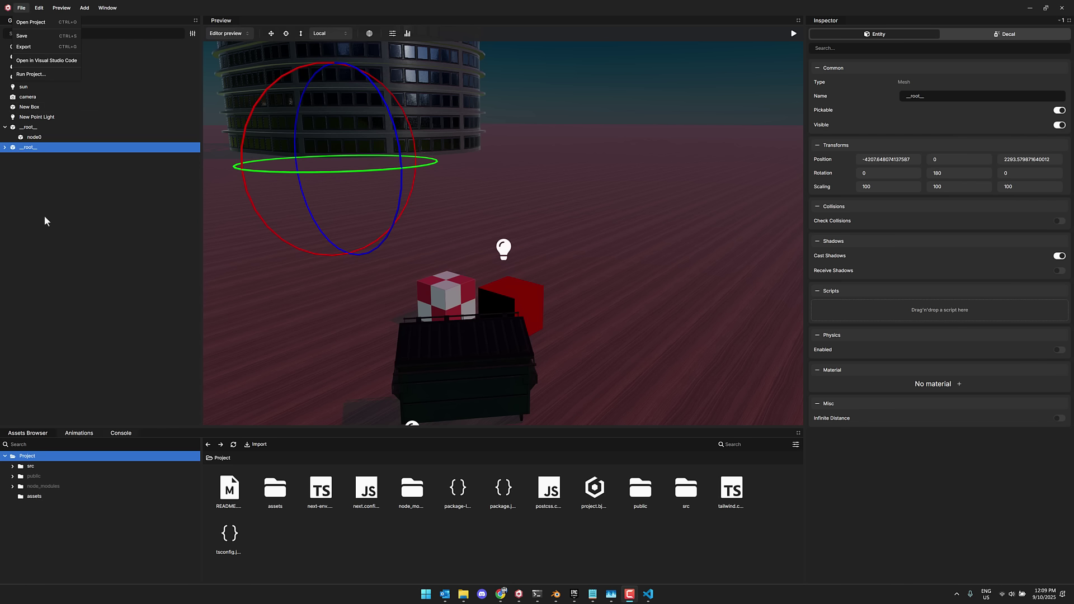
- Examine the camera's properties, and look at the box.ts script in Visual Studio Code before returning to the editor
left_click(32, 96)
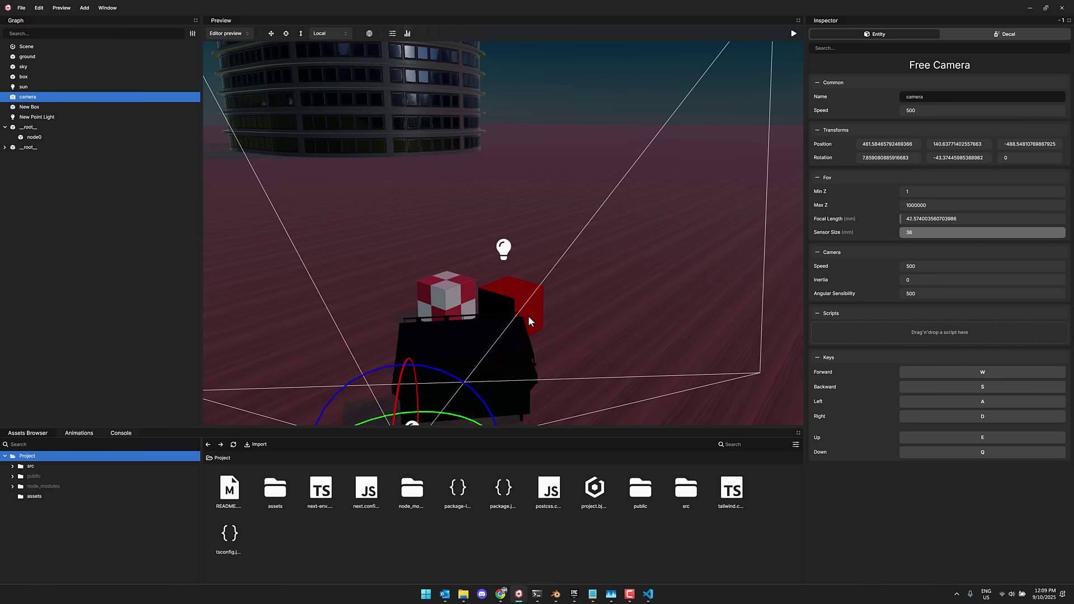
scroll(535, 309, "up", 2)
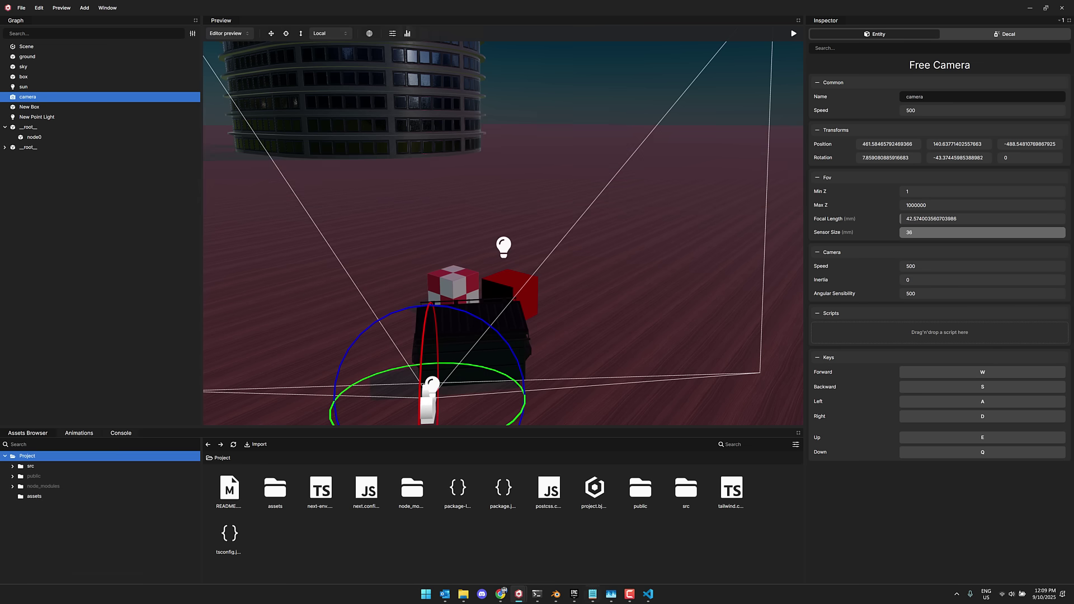
left_click(647, 595)
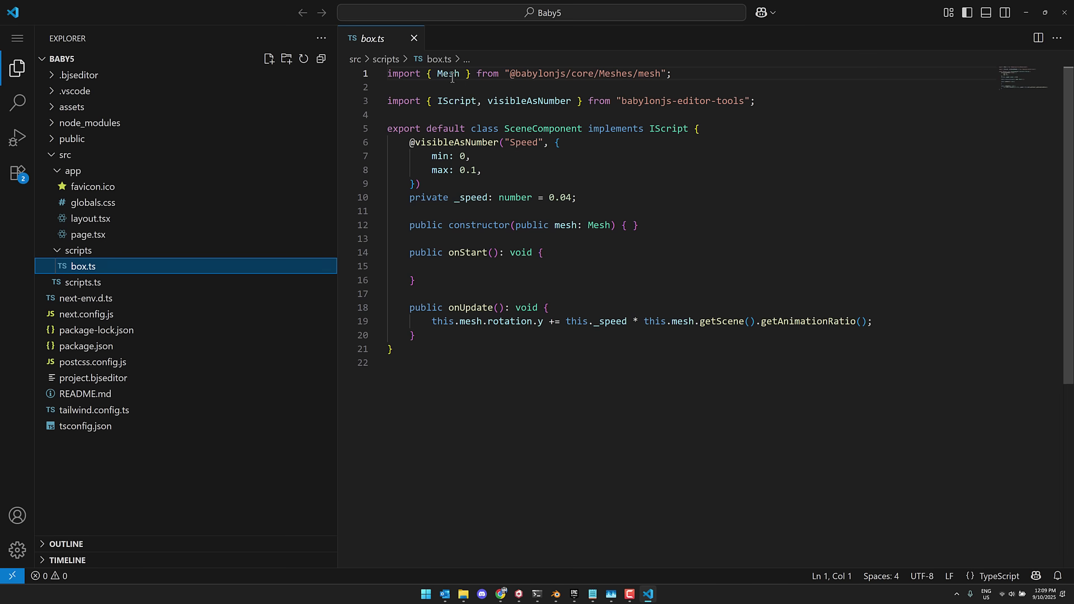
key("alt+Tab")
- Move the dumpster mesh node0 along its X axis to about -557, so it stands behind the two boxes
left_click(493, 343)
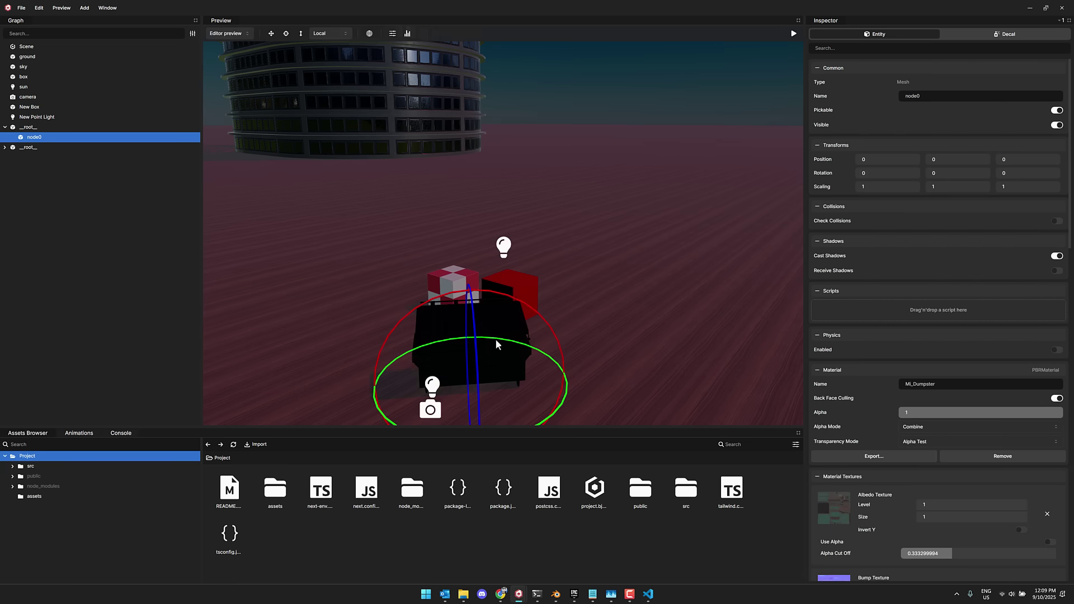
left_click(271, 34)
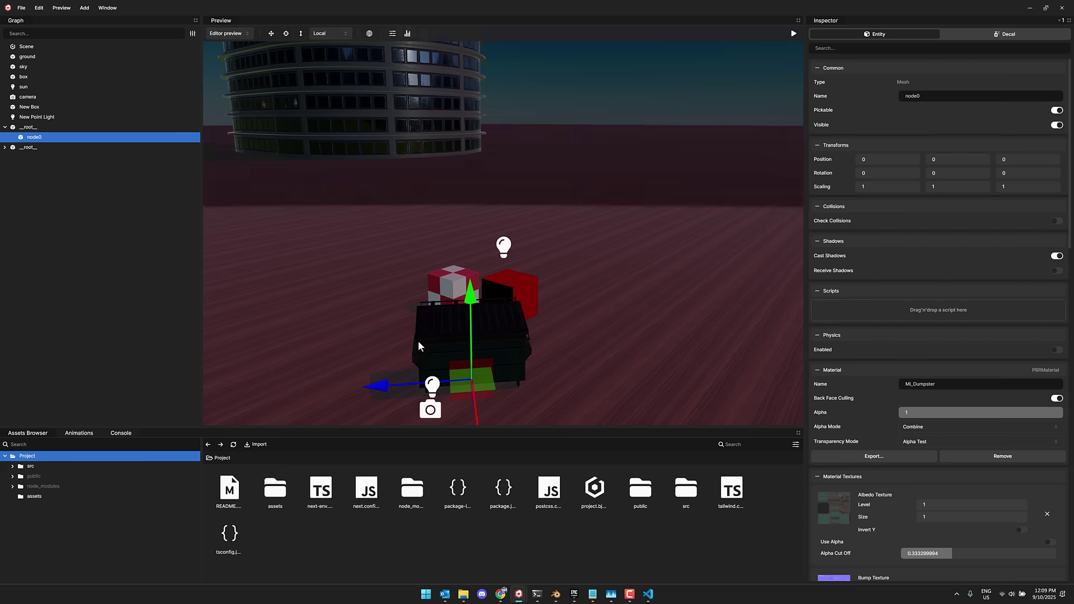
left_click_drag(471, 402, 458, 299)
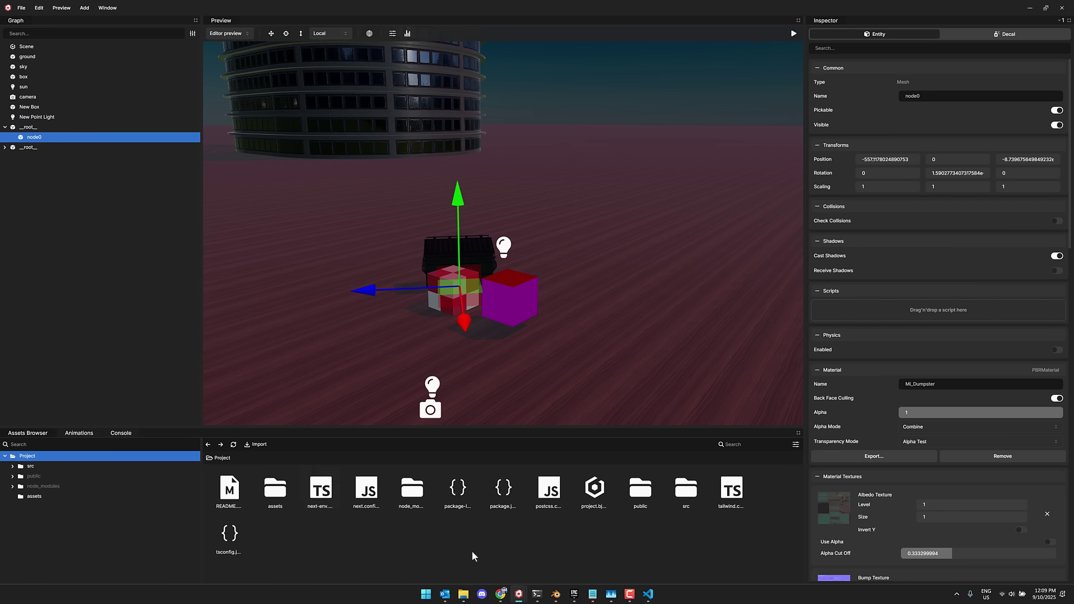
- Attach the box.ts script to the dumpster mesh with a speed of 0.08 and play the scene
double_click(696, 501)
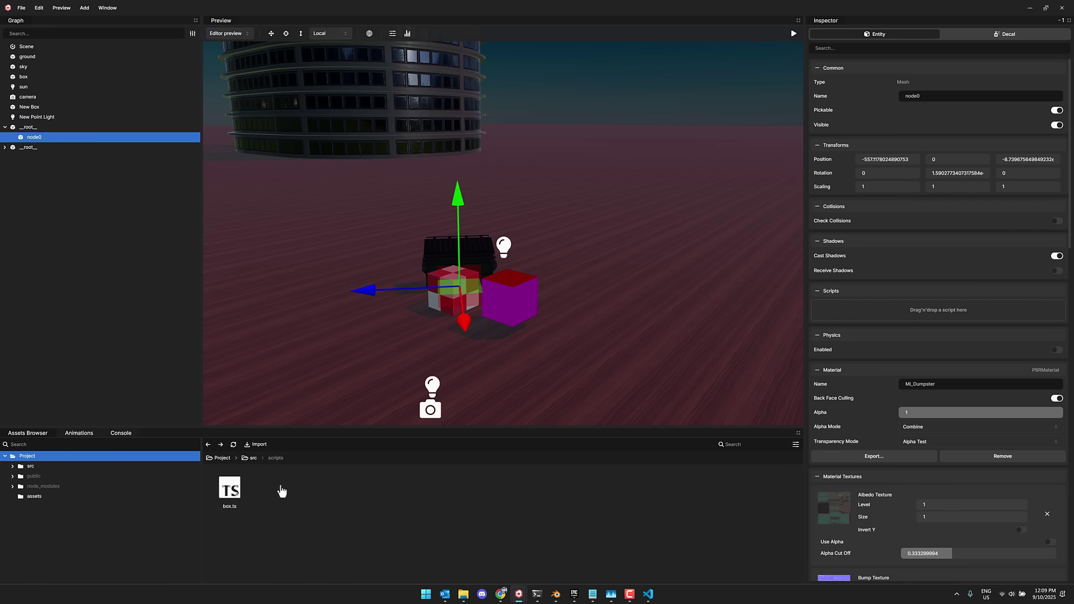
left_click_drag(668, 448, 931, 311)
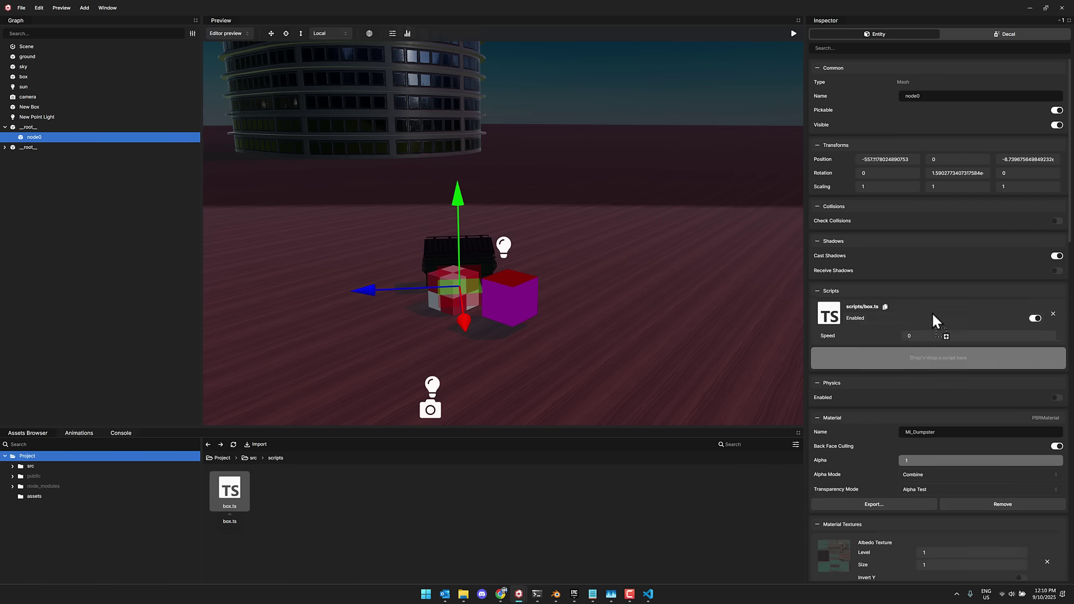
left_click(945, 336)
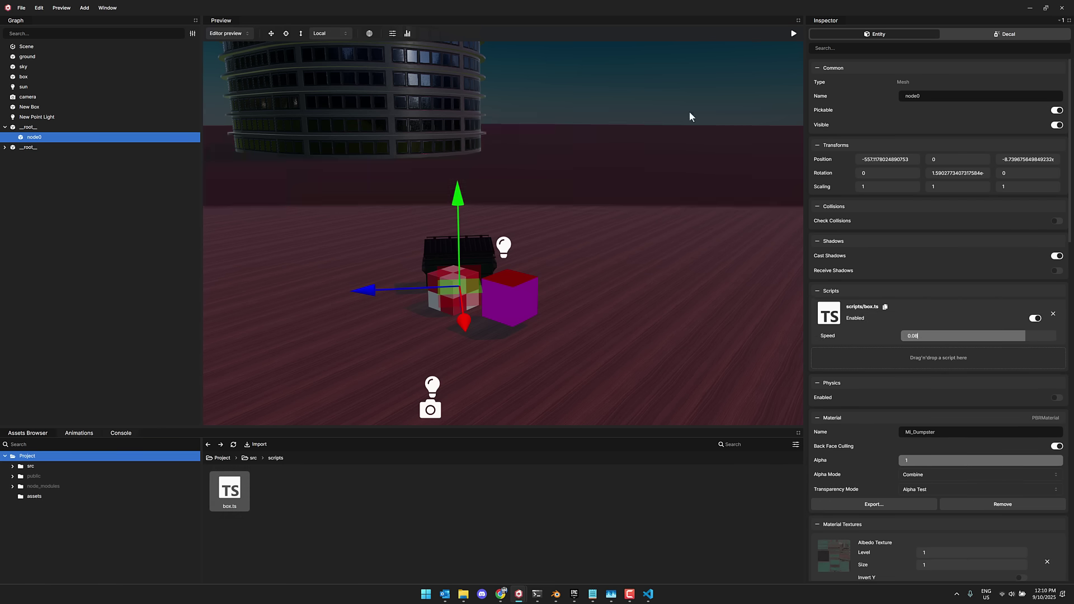
left_click(793, 33)
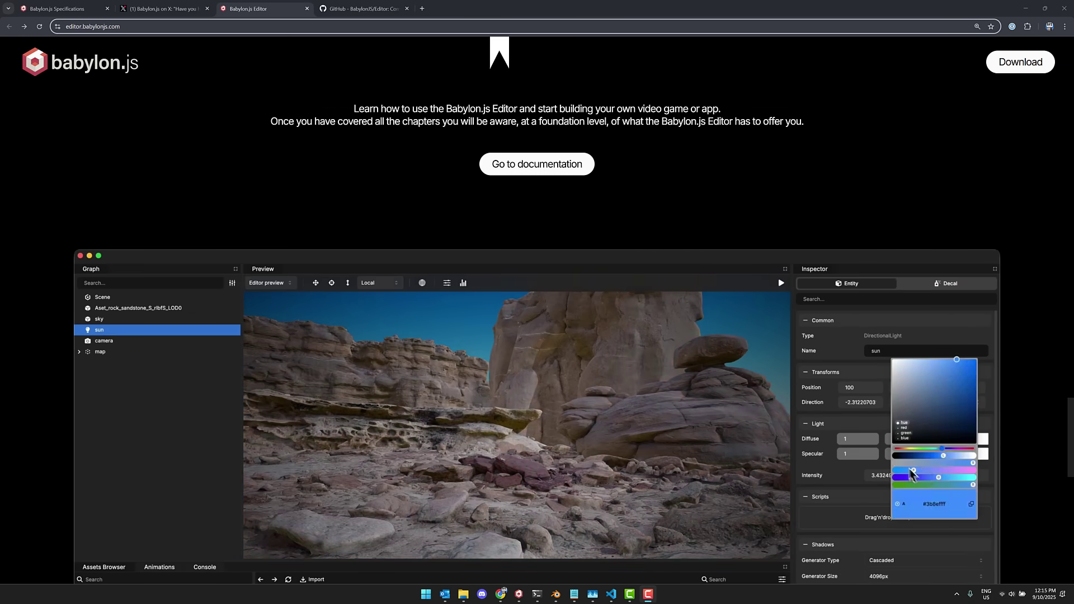
- View the Babylon.js home page in the browser, and examine the editor's Animations view
left_click(71, 13)
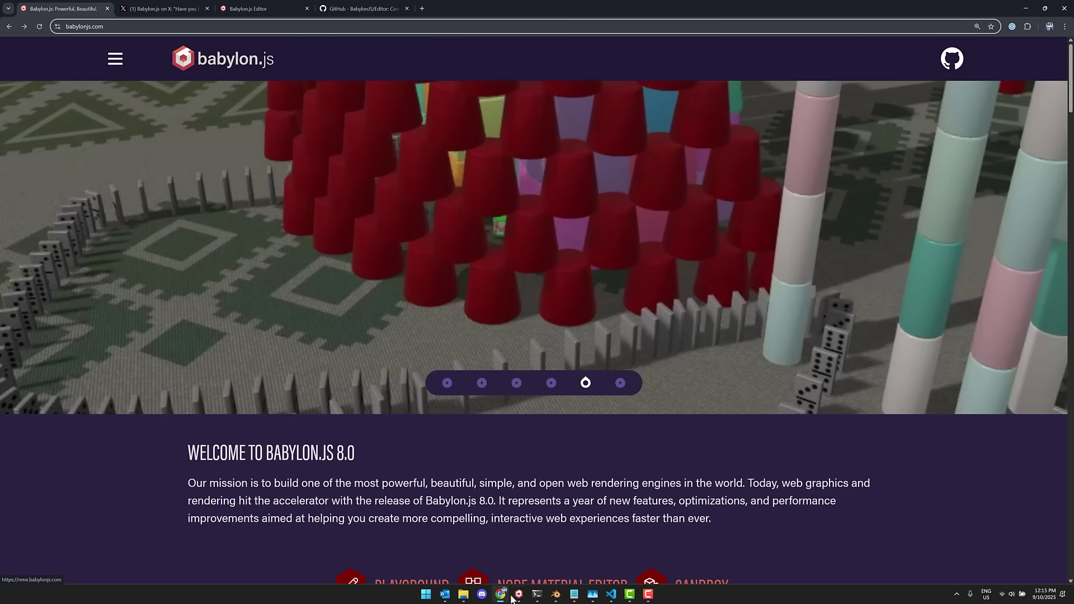
mouse_move(521, 598)
left_click(610, 562)
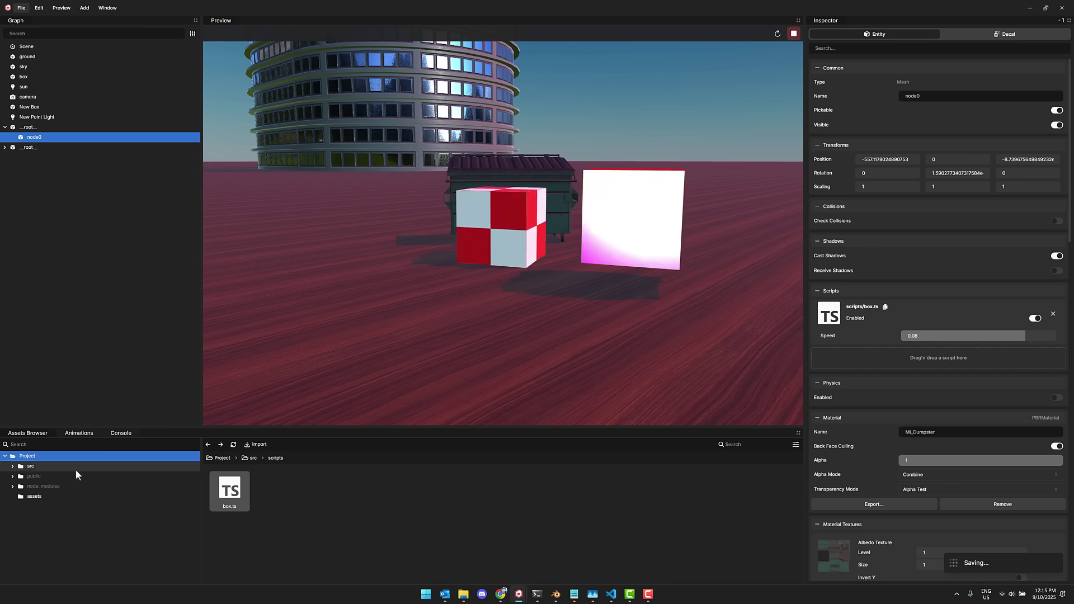
left_click(79, 434)
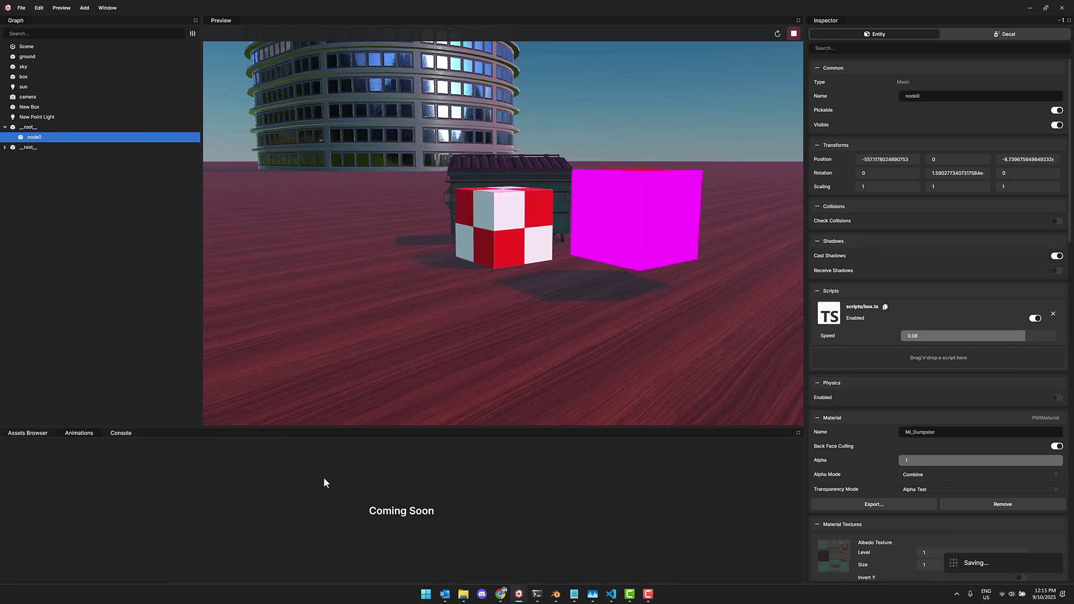
left_click(35, 435)
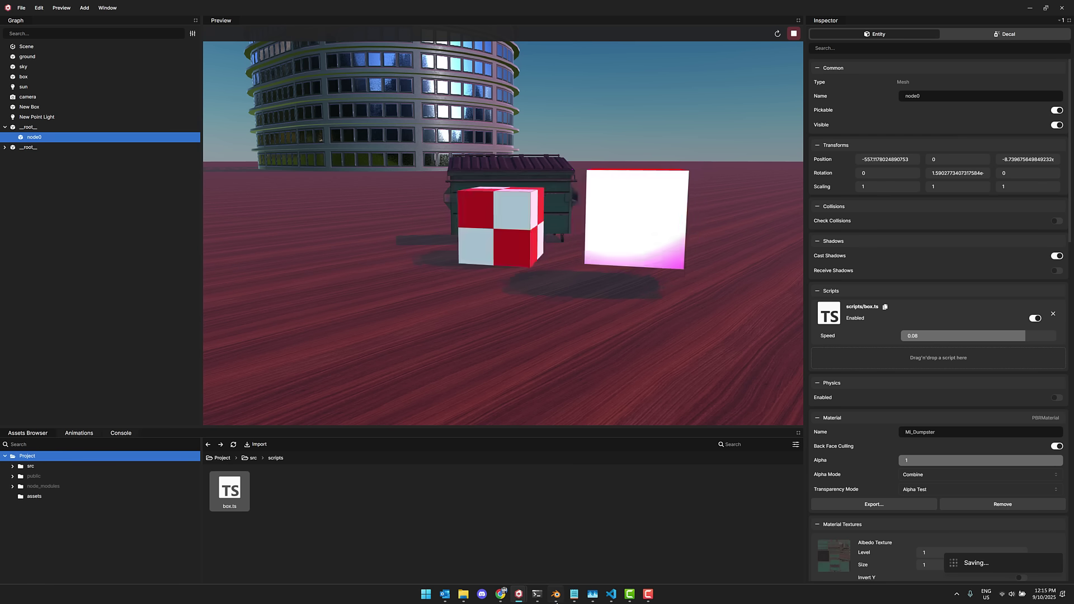
- Import z_mike.glb from the Downloads Assets folder into the project's scripts folder and place it in the scene
mouse_move(463, 594)
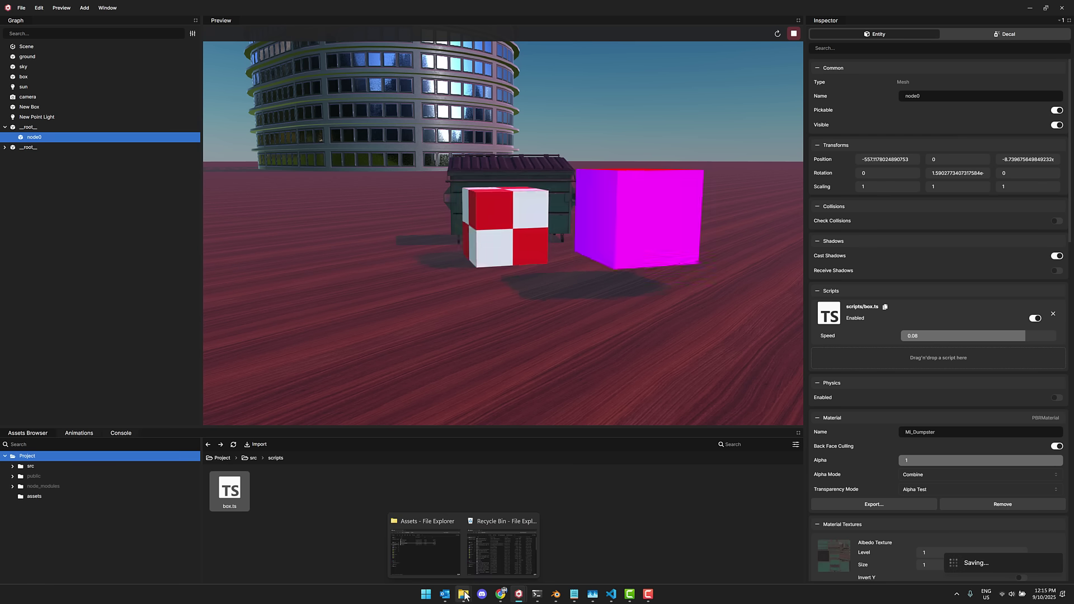
left_click(461, 555)
mouse_move(642, 190)
left_mouse_down()
mouse_move(391, 378)
mouse_move(368, 495)
mouse_move(386, 475)
left_mouse_up()
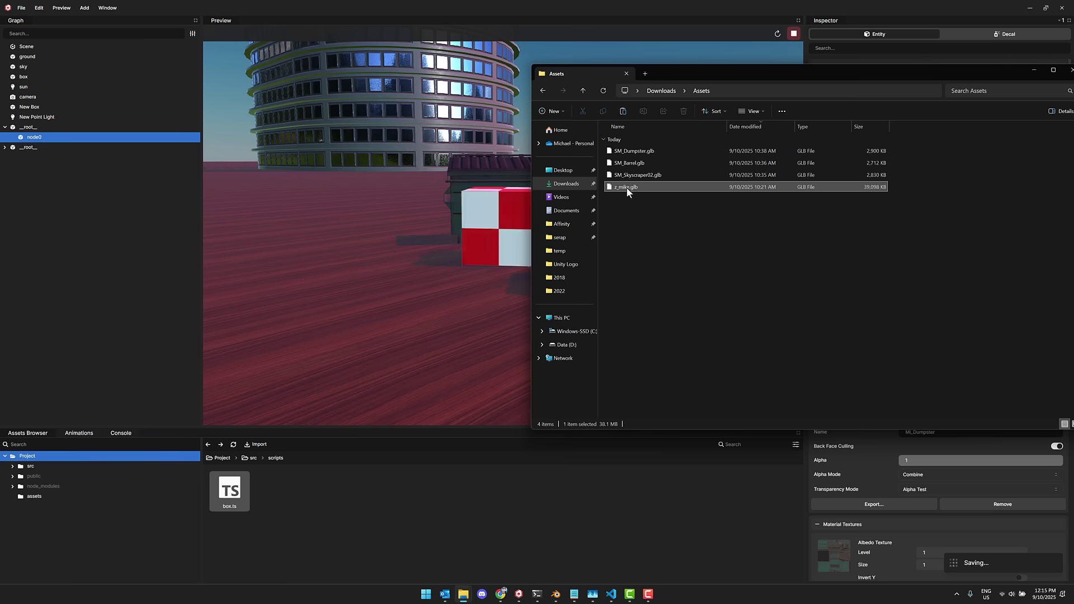
left_click_drag(626, 187, 337, 511)
left_click_drag(276, 490, 270, 317)
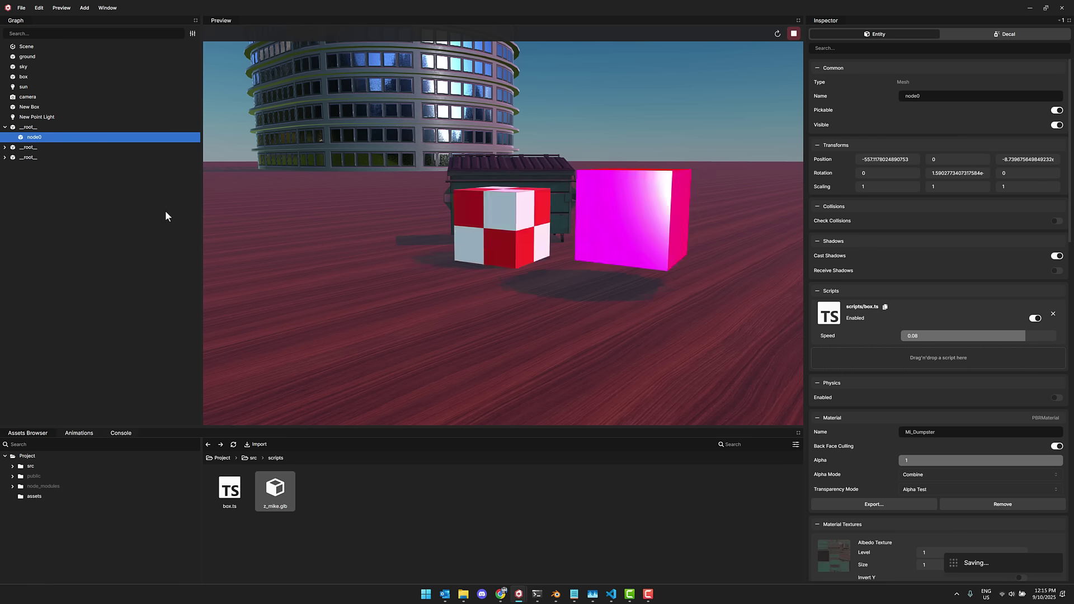
- Select the imported z_mike model's root node and stop the running scene
left_click(63, 159)
left_click_drag(393, 262, 415, 288)
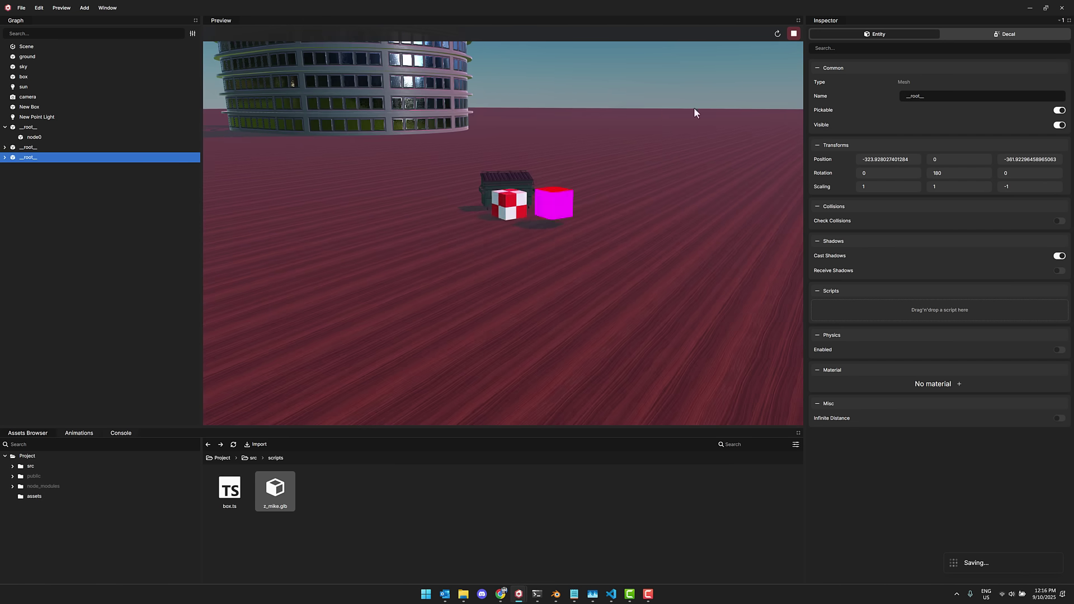
left_click(794, 35)
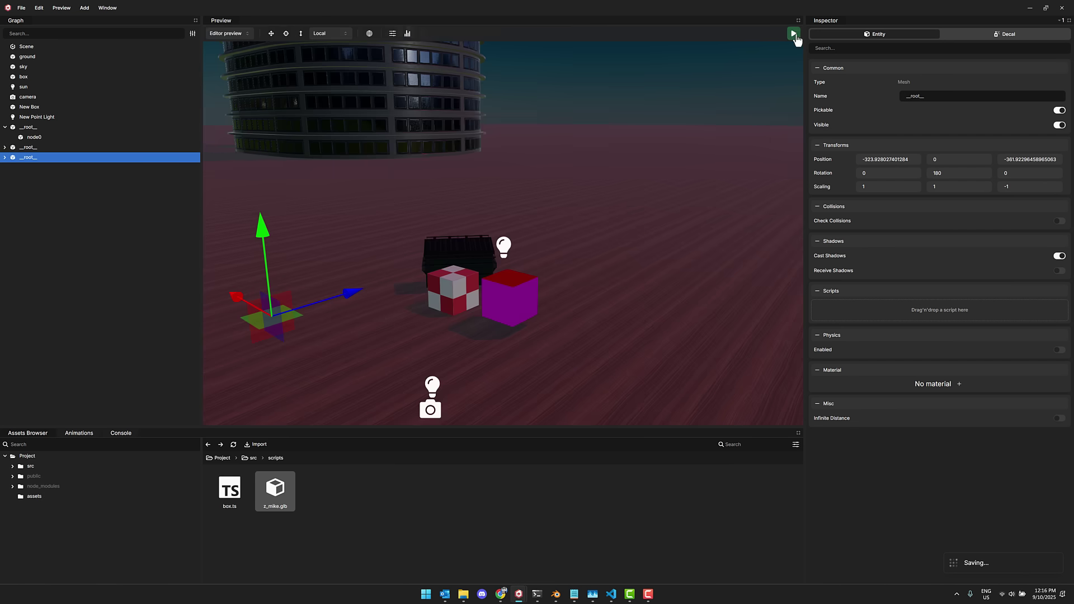
- Raise the ground mesh along its Y axis to about 86.48
right_click(599, 228)
left_click(529, 292)
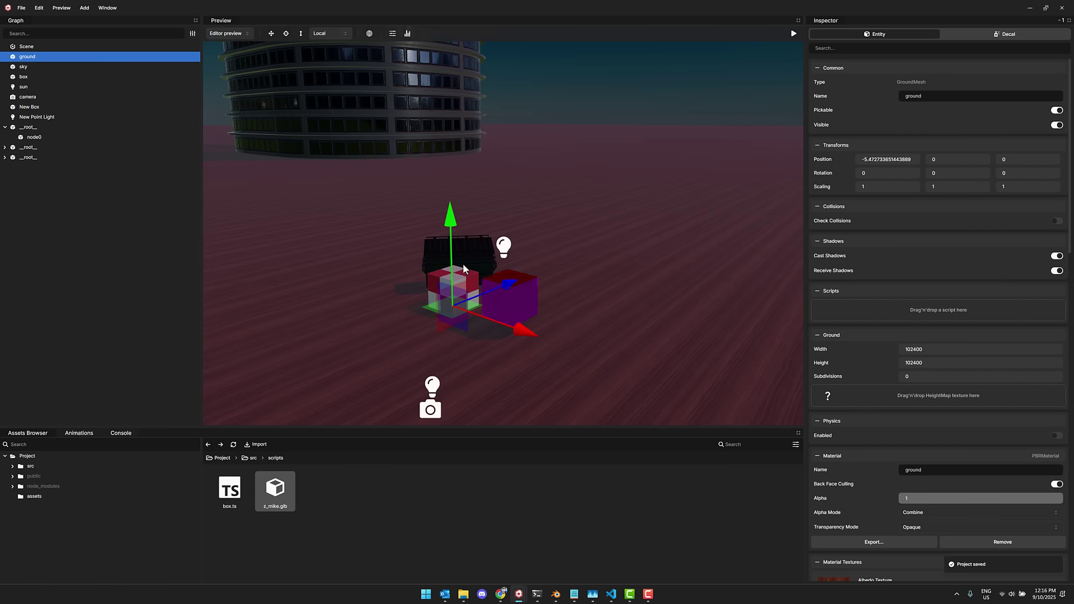
left_click_drag(451, 235, 454, 197)
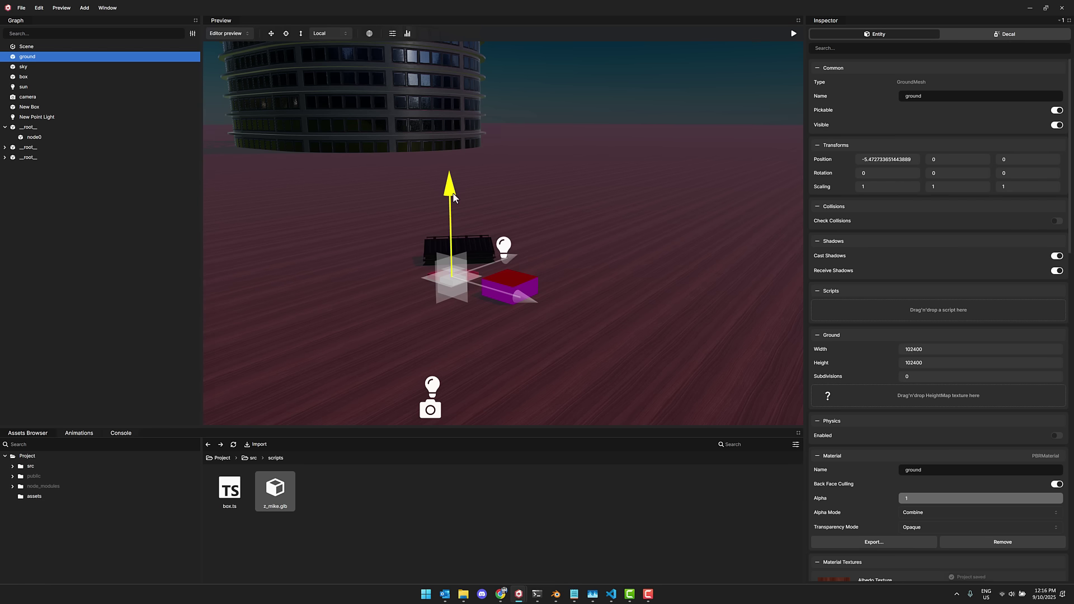
- Scale the z_mike root node to 100 on all three axes and move it beside the boxes, to about X 628 and Y 417
left_click(80, 160)
left_click_drag(260, 235, 471, 254)
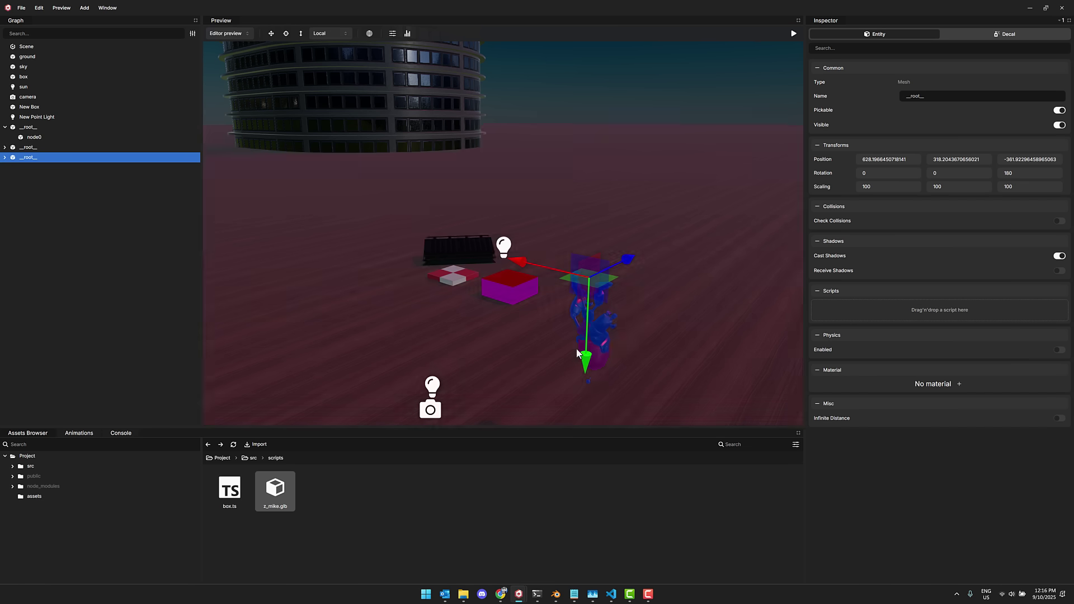
left_click_drag(584, 352, 615, 250)
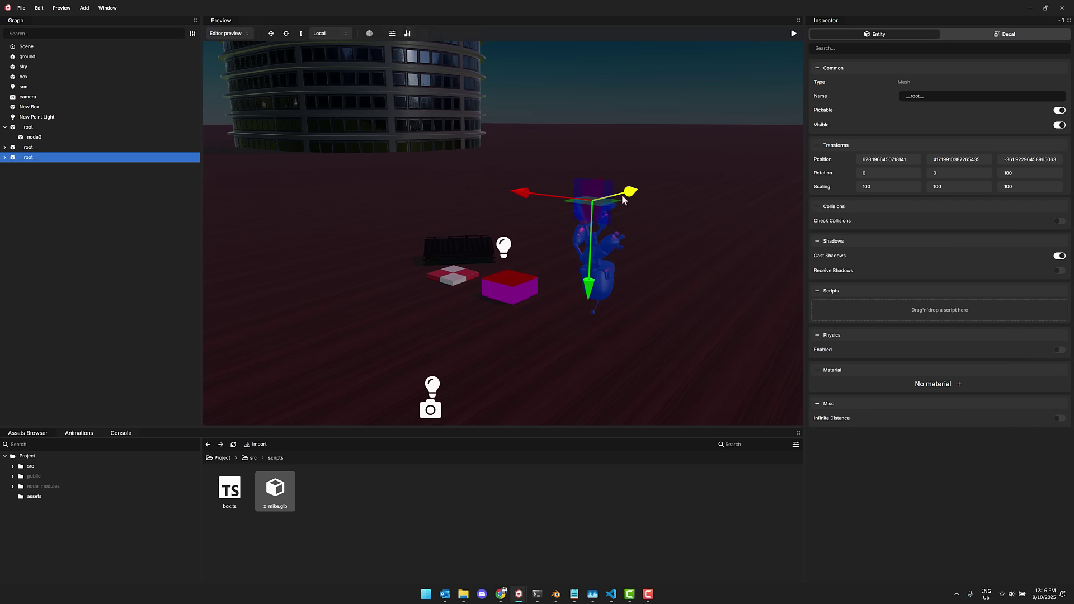
- Rotate the upside-down robot's root node upright, to about 7.93 degrees around X and 180 degrees around Y
left_click(286, 34)
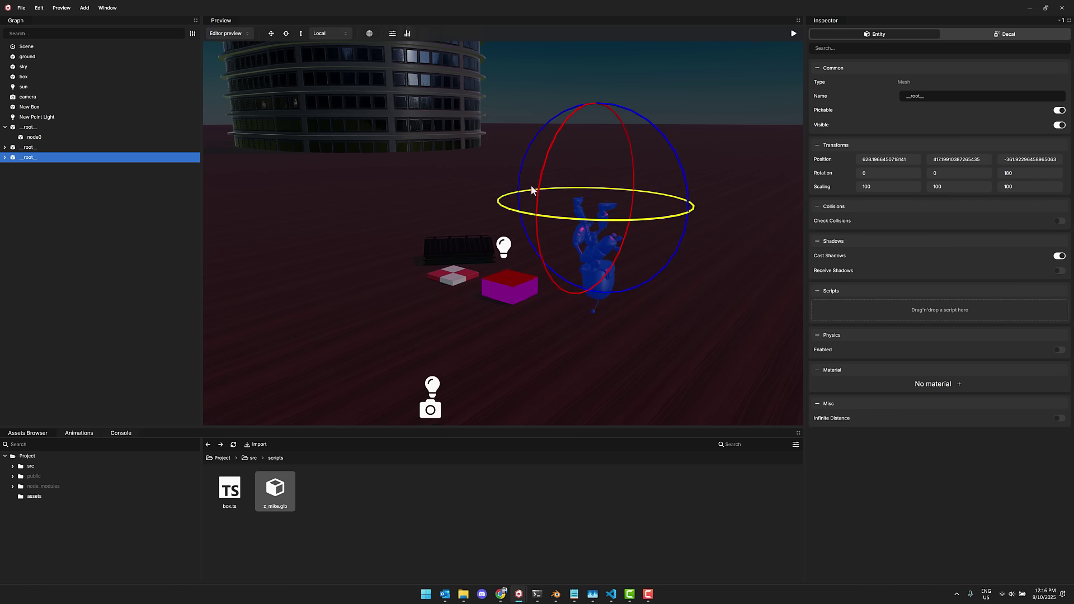
left_click_drag(631, 178, 378, 464)
left_click(628, 344)
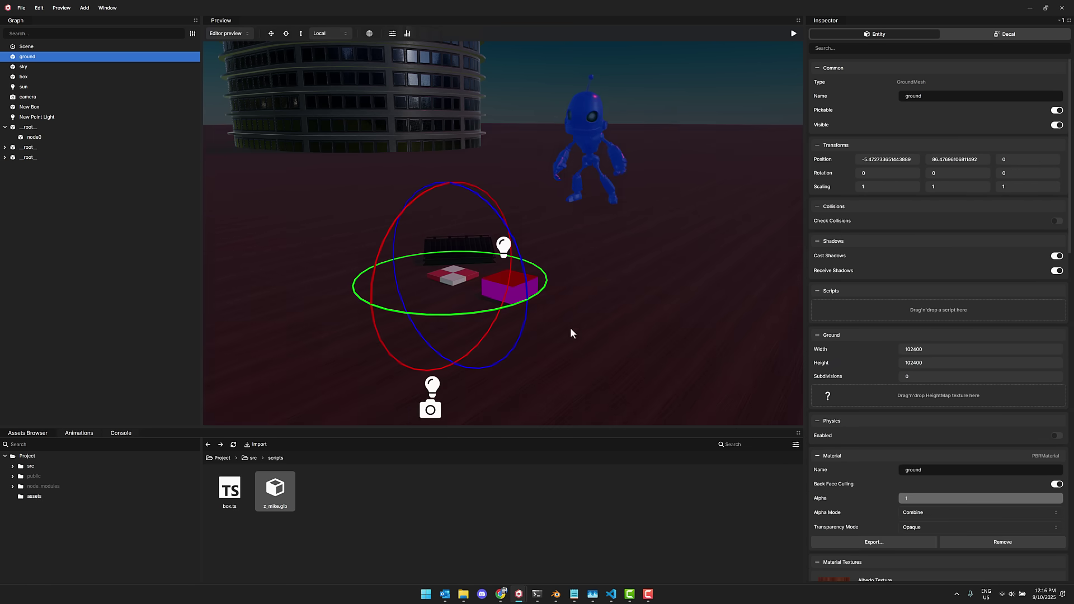
- Examine the robot's node hierarchy and the list of imported animations in the scene's properties
left_click(582, 147)
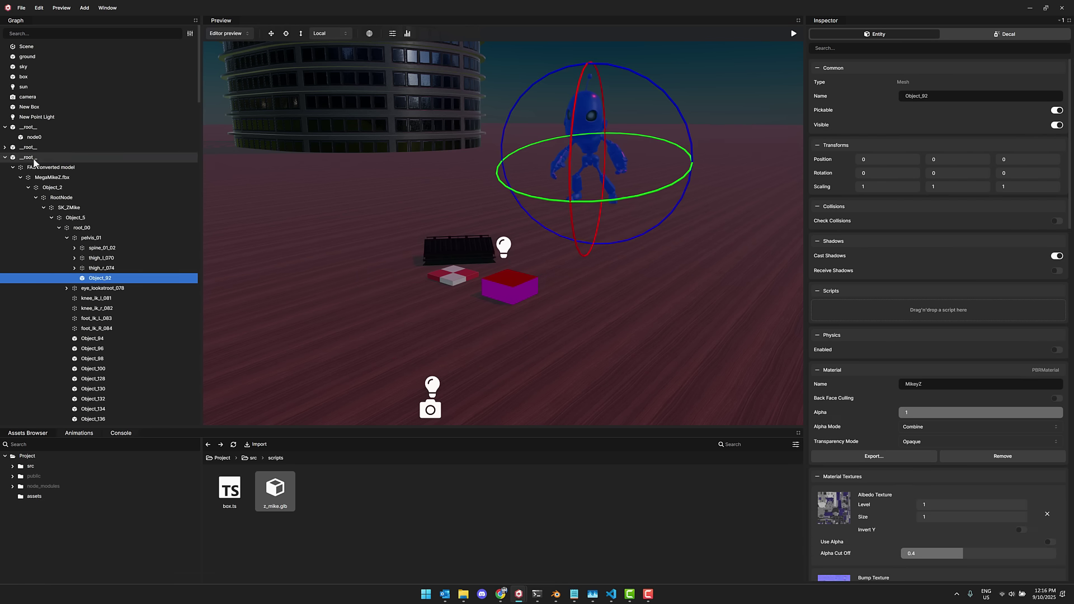
left_click(33, 158)
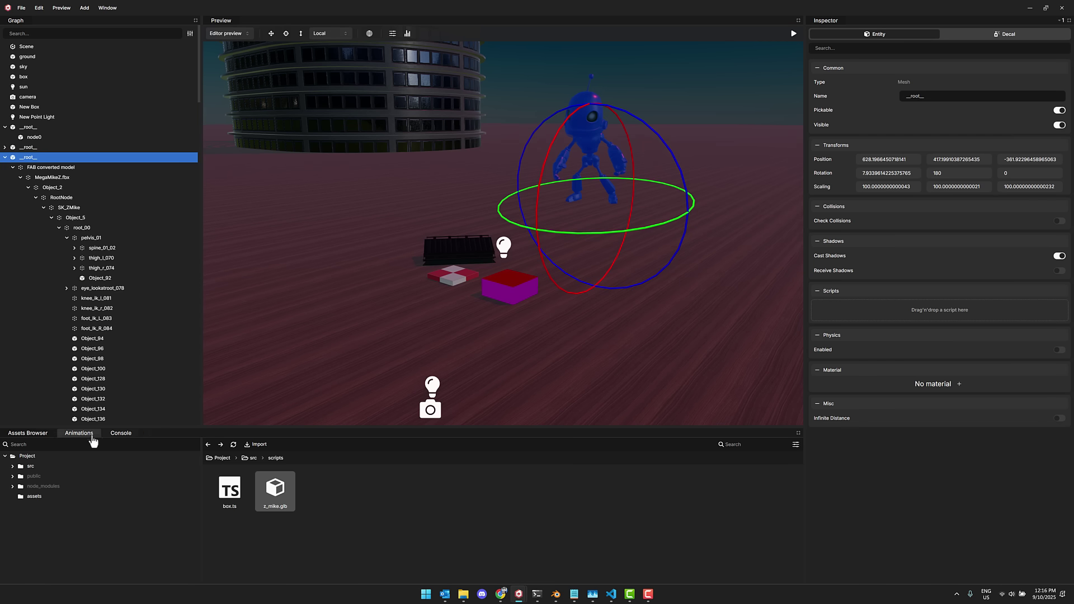
left_click(83, 436)
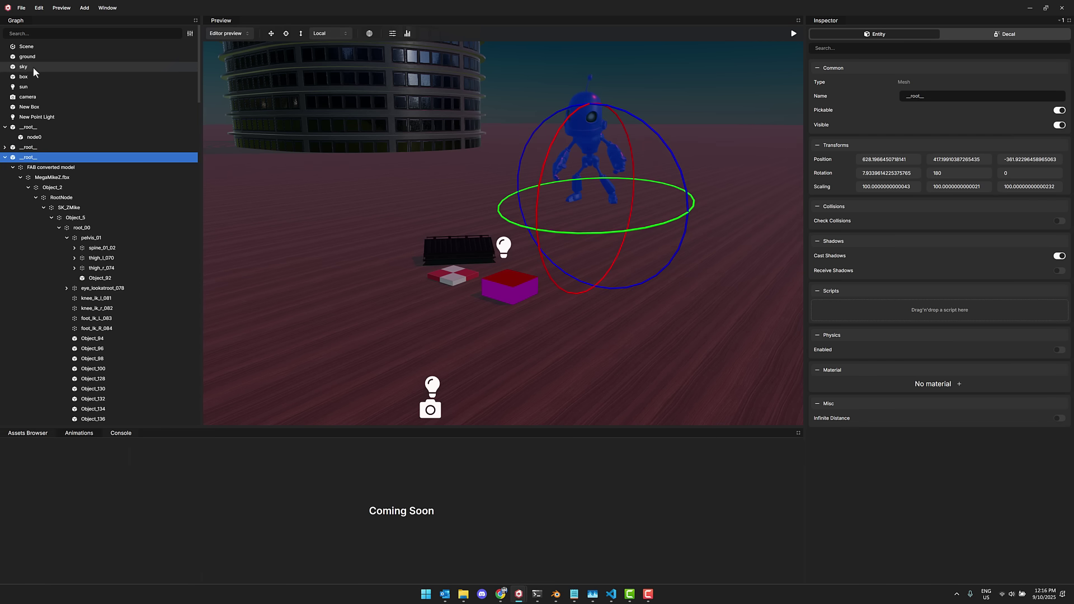
left_click(28, 47)
scroll(964, 387, "down", 15)
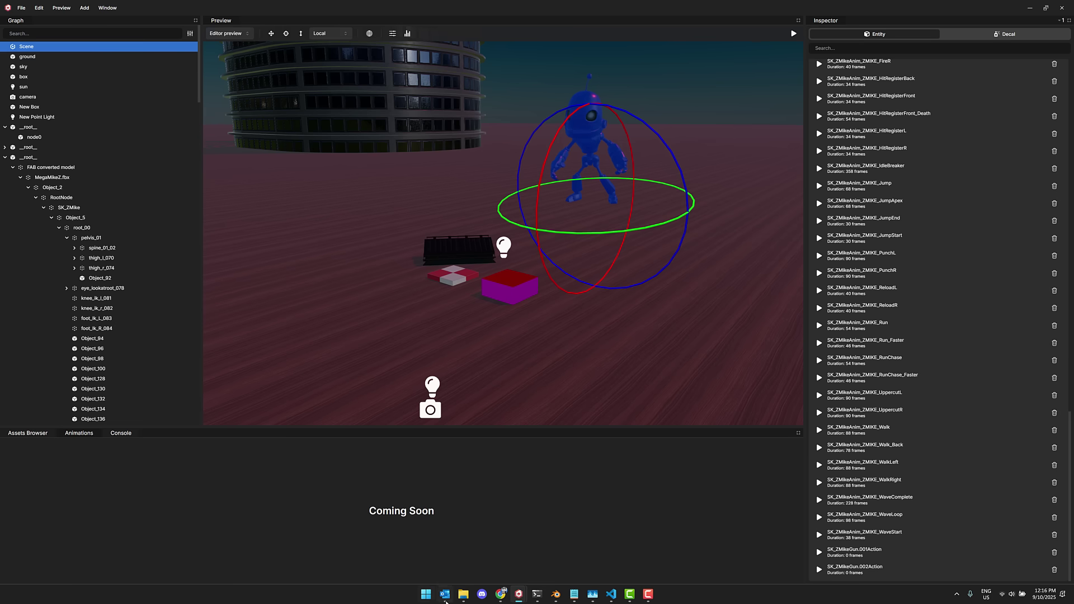
- Switch to the browser and review the Babylon.js Editor website's documentation section and demo video
left_click(505, 549)
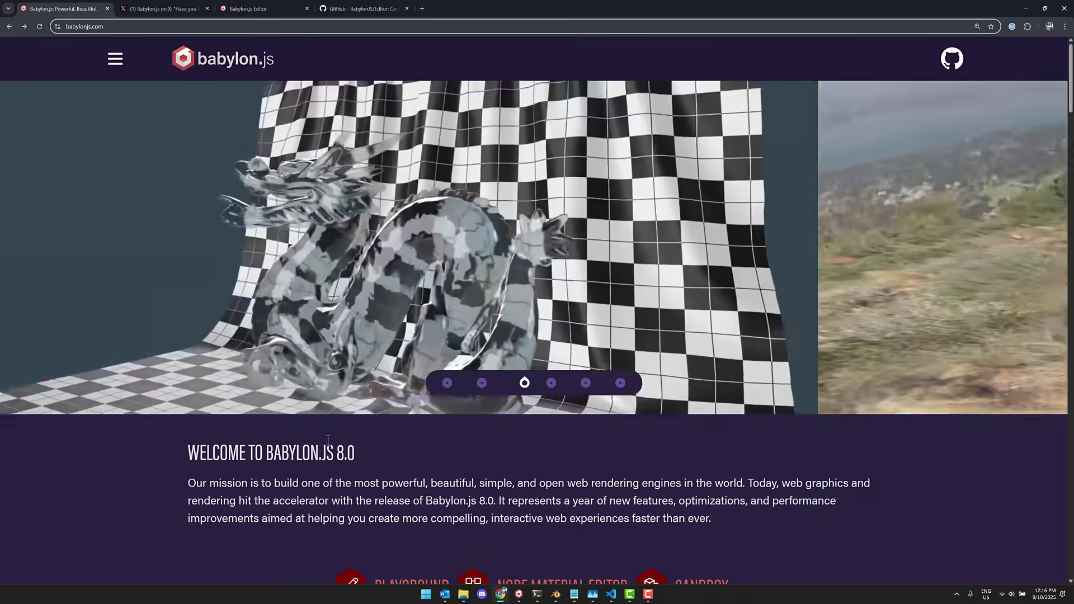
left_click(160, 9)
left_click(234, 11)
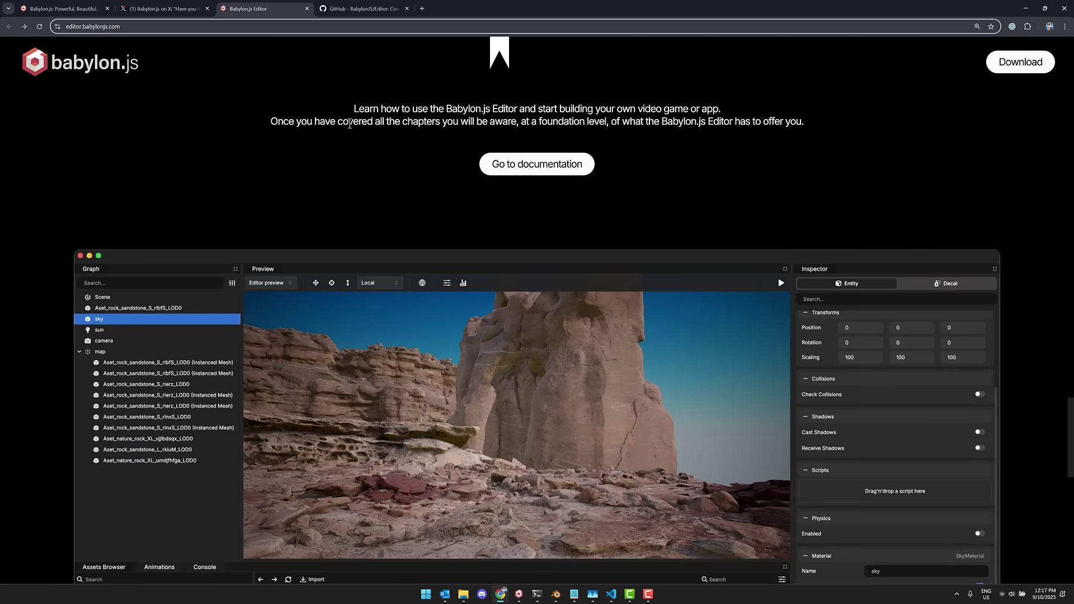
scroll(555, 273, "down", 2)
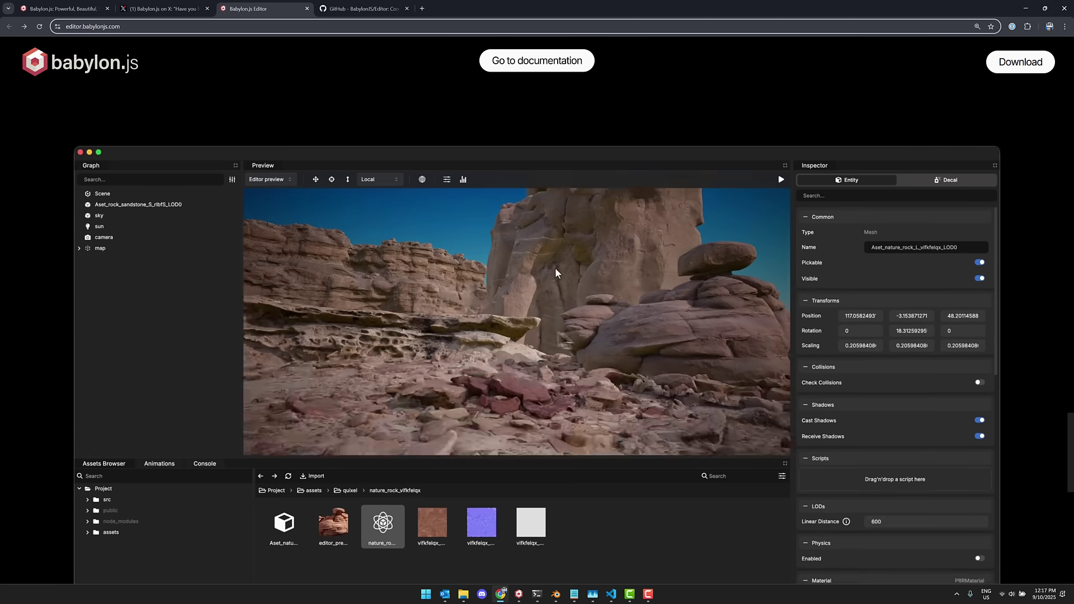
scroll(548, 266, "down", 1)
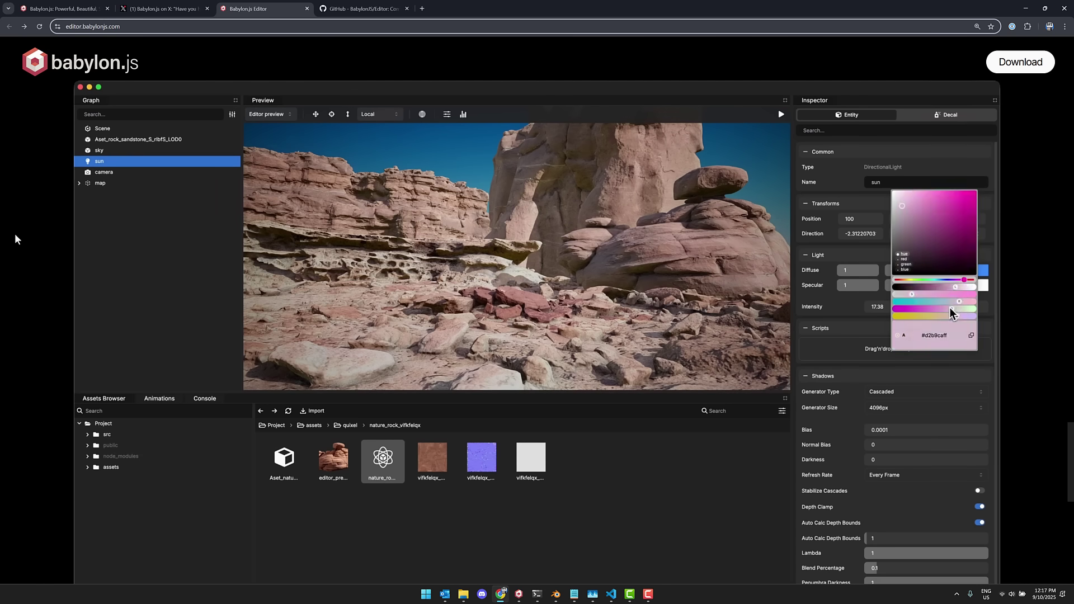